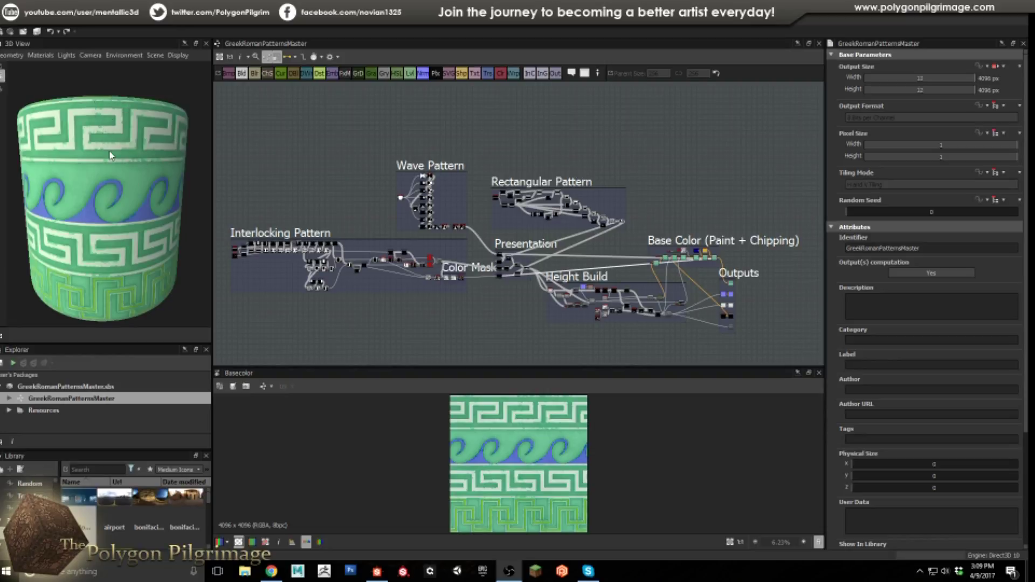
Step: Inspect the Greek key and wave bands on the cylinder in the 3D preview from slightly different angles
left_click_drag(99, 234, 105, 232)
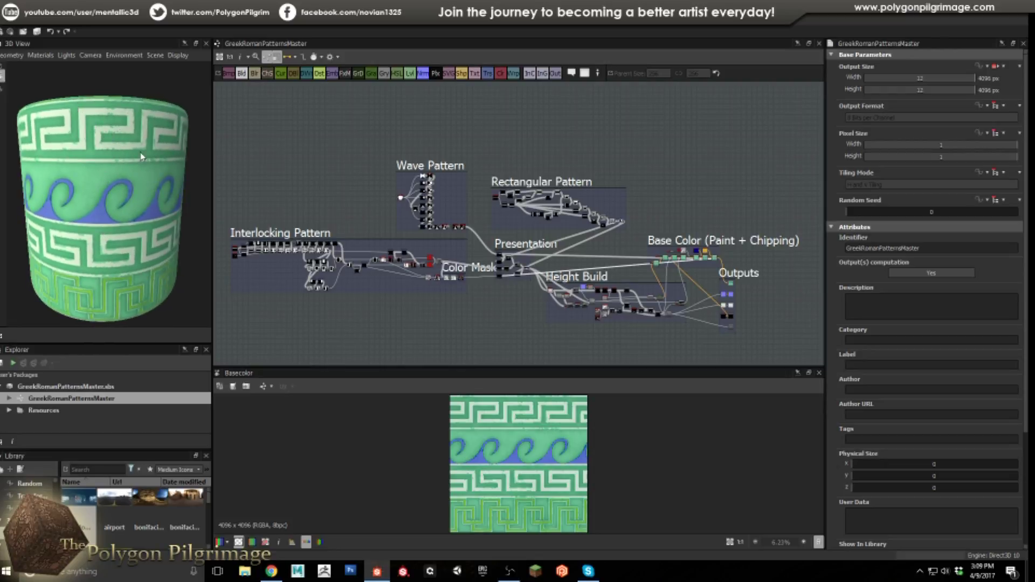
left_click_drag(125, 153, 42, 130)
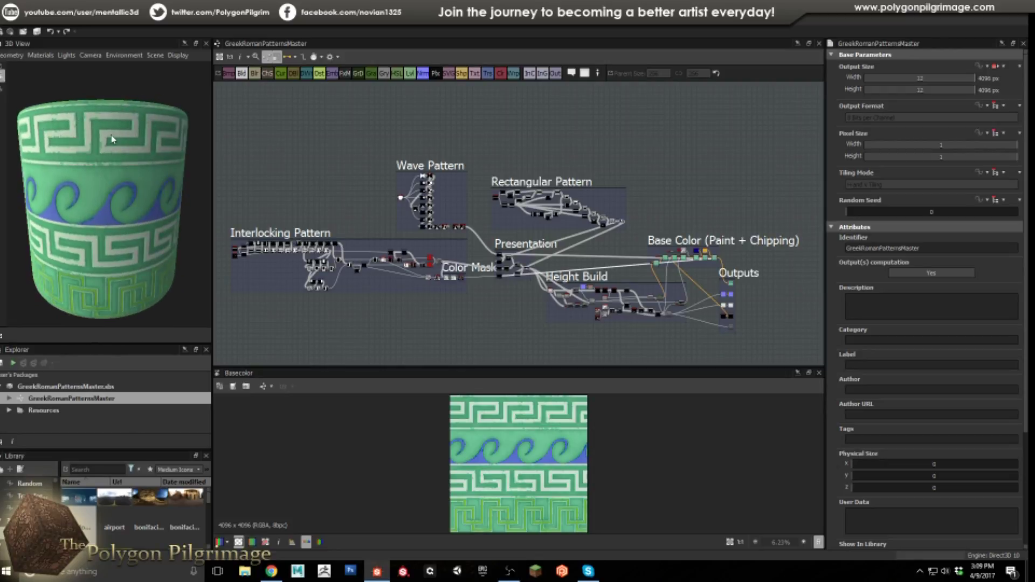
left_click_drag(83, 145, 128, 158)
Step: Preview the final Transformation 2D node of the Rectangular Pattern group and the two Blend nodes that precede it
scroll(535, 215, "up", 6)
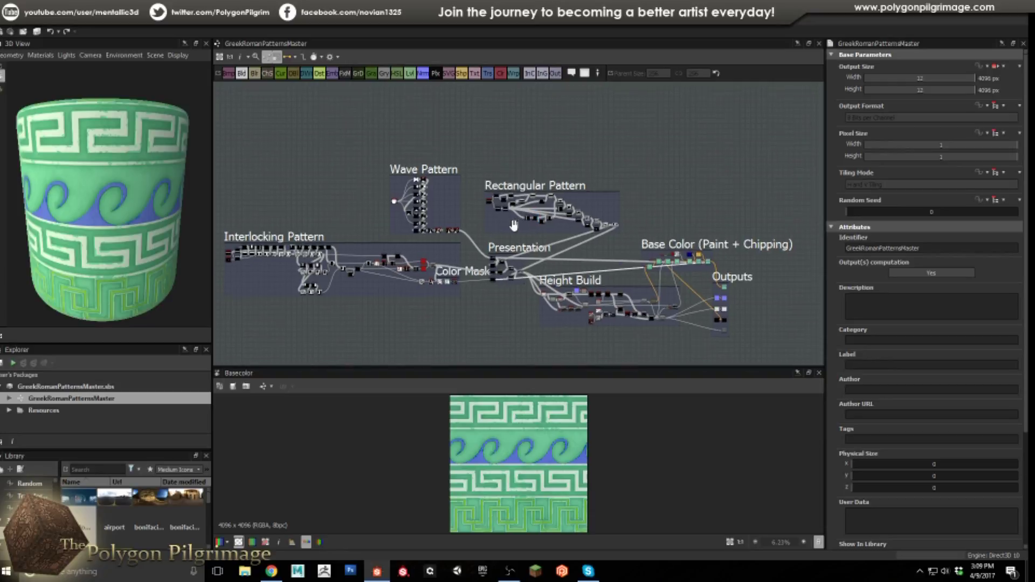
scroll(478, 239, "up", 4)
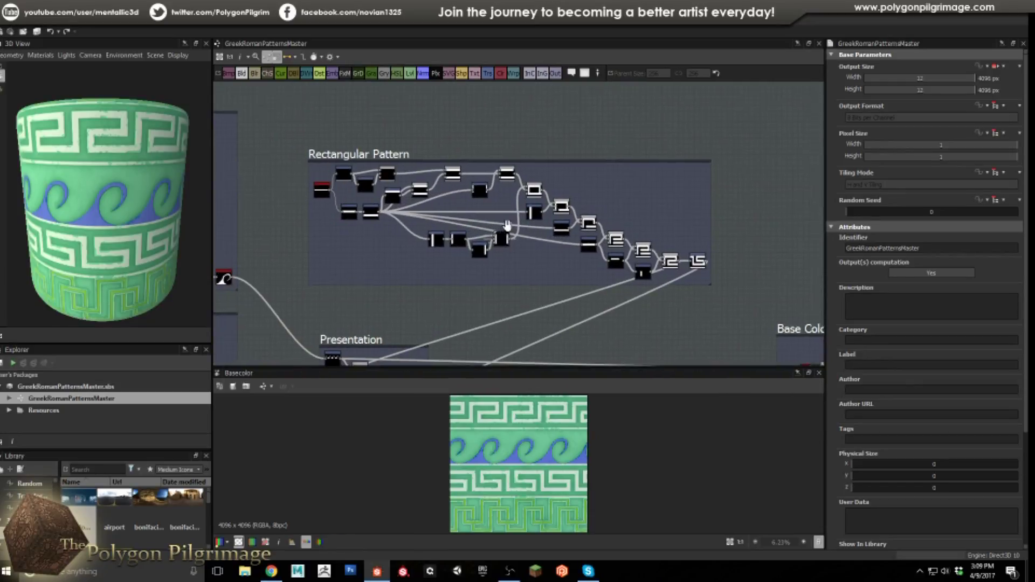
scroll(494, 235, "up", 2)
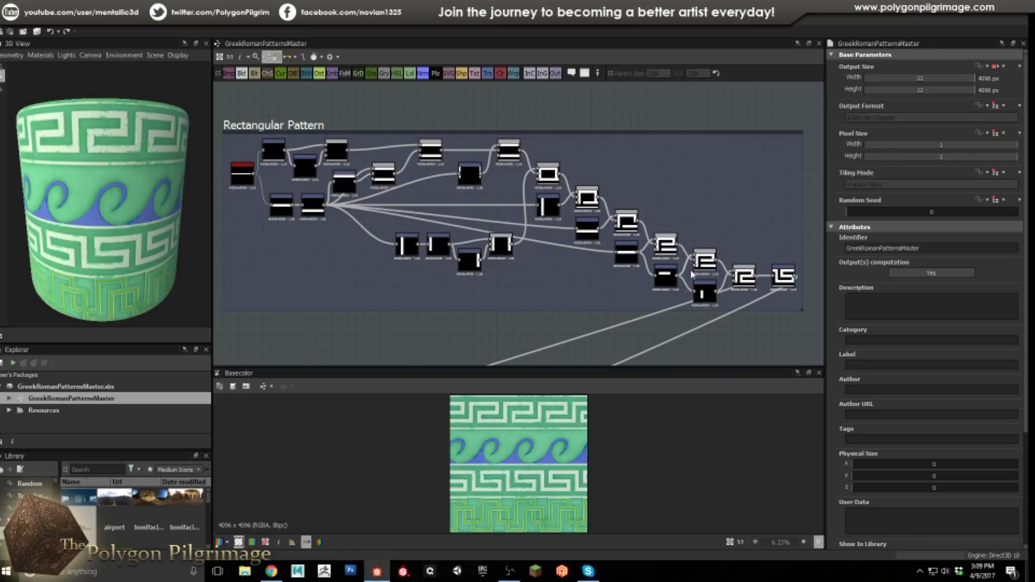
double_click(783, 276)
scroll(533, 467, "down", 1)
double_click(744, 276)
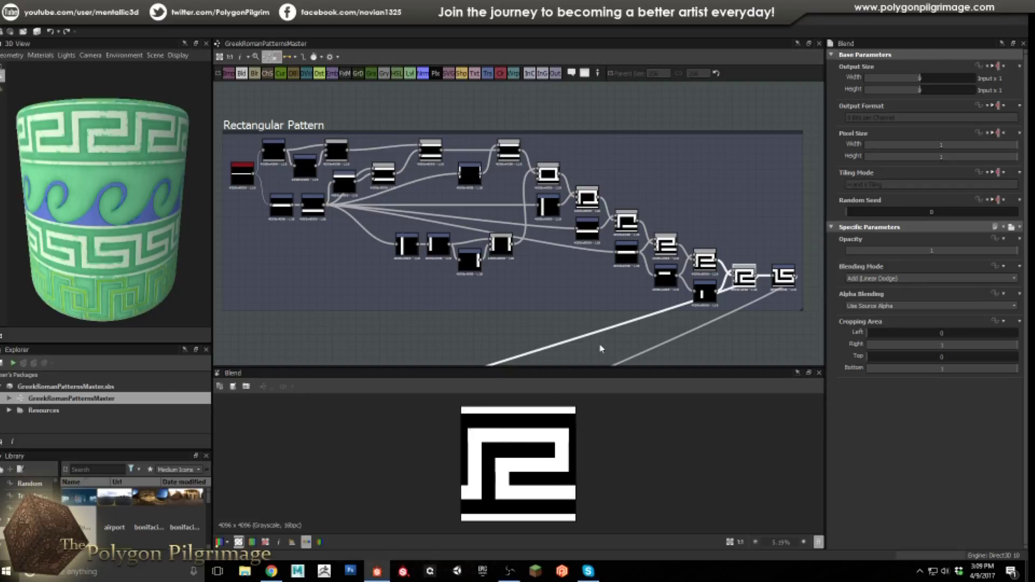
left_click(711, 260)
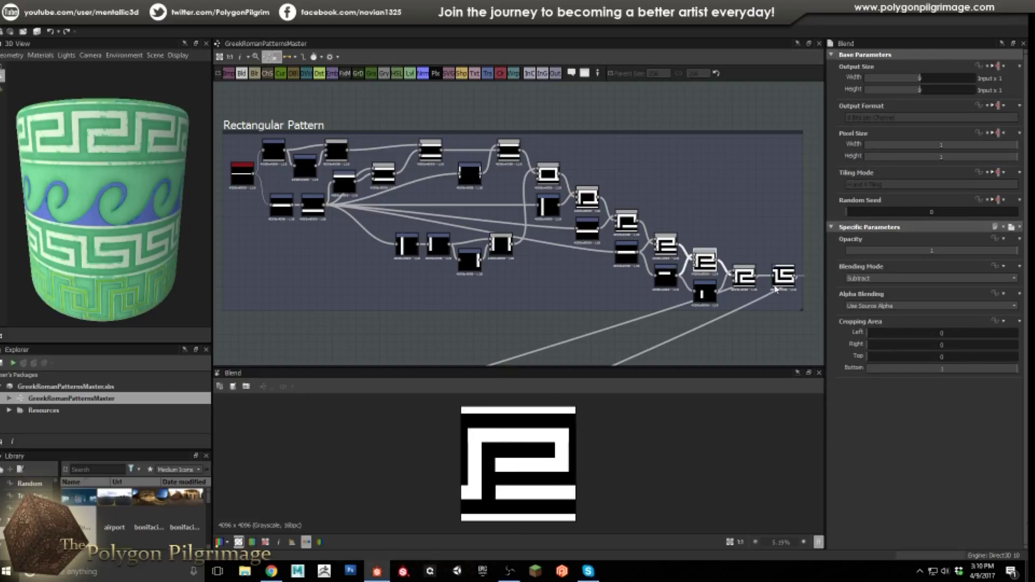
left_click(783, 276)
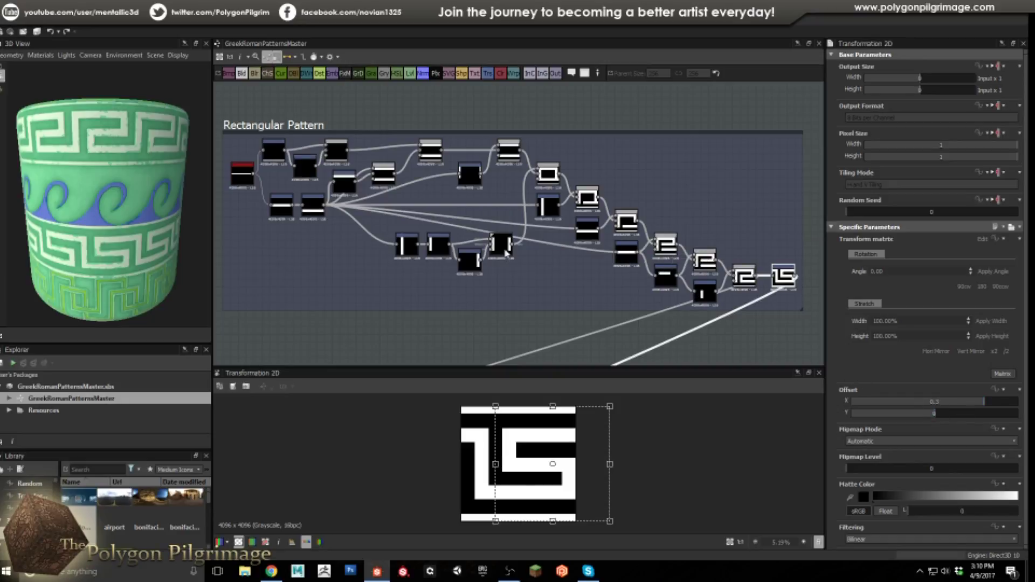
Step: Examine the edges of the key shape up close in the Subtract Blend node just before the group's last Blend
scroll(707, 280, "up", 5)
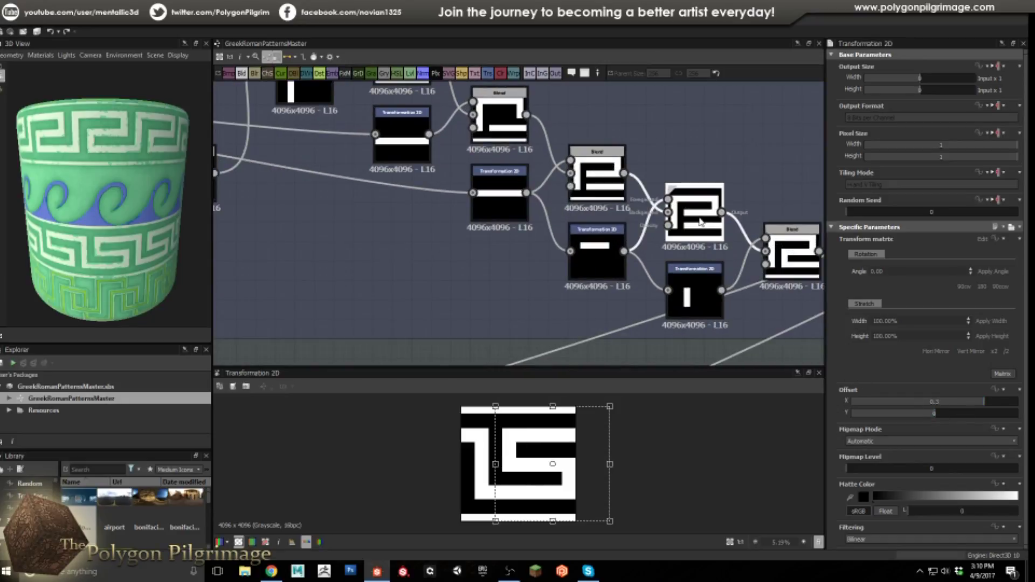
left_click(699, 222)
scroll(485, 483, "up", 6)
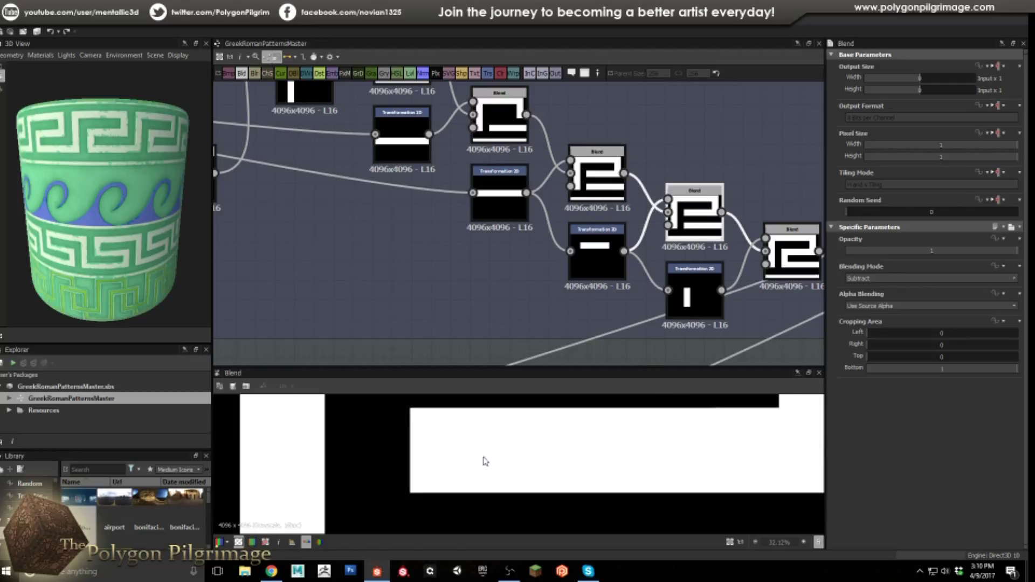
scroll(484, 461, "up", 6)
scroll(618, 472, "up", 8)
scroll(450, 456, "up", 9)
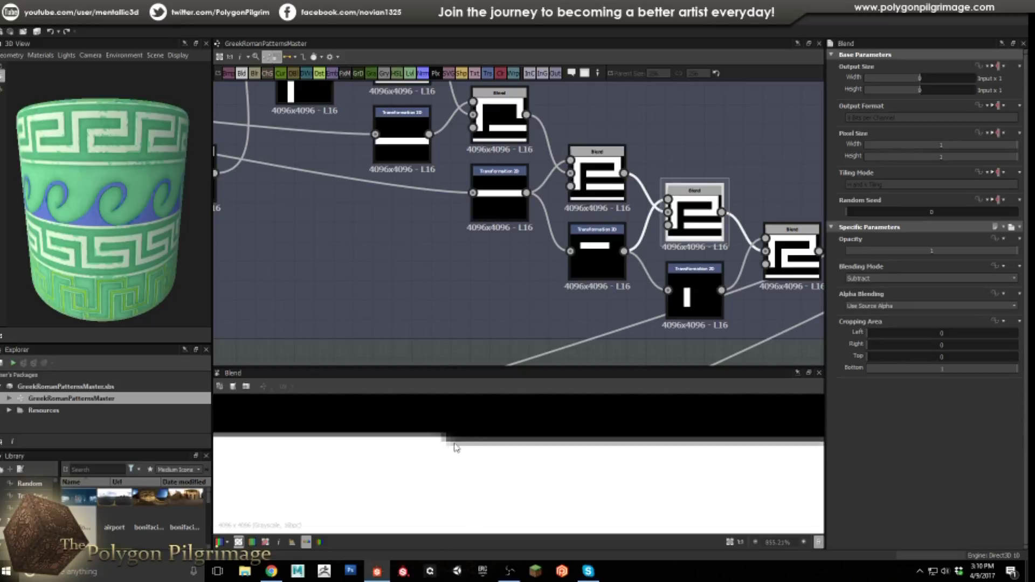
scroll(450, 448, "down", 10)
scroll(456, 453, "down", 8)
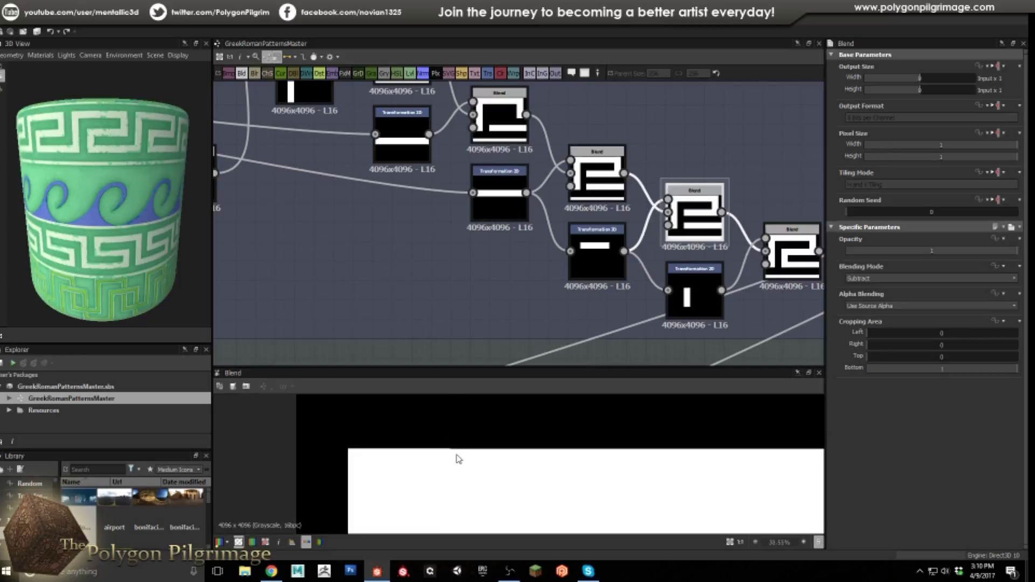
scroll(462, 448, "down", 2)
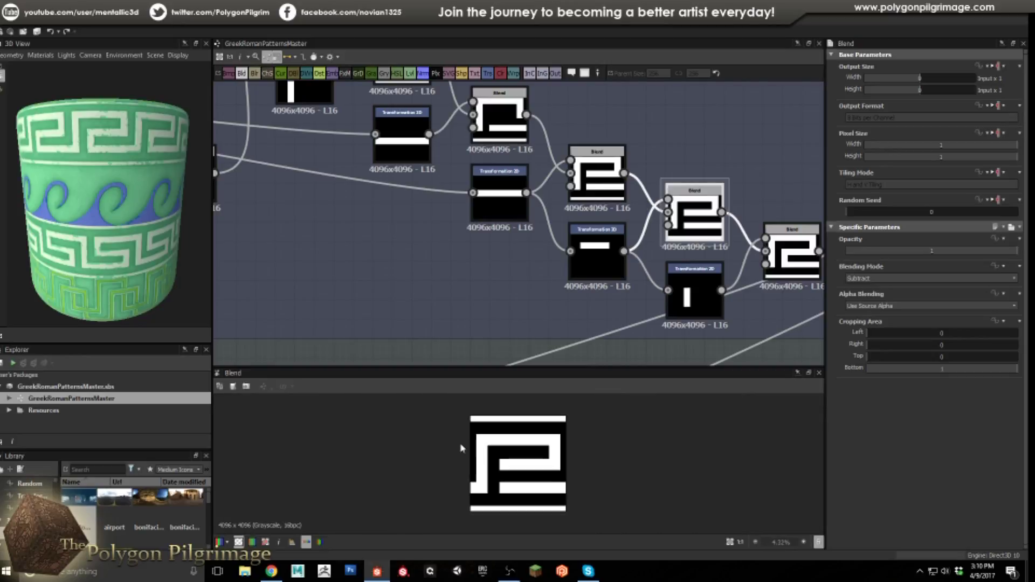
scroll(464, 445, "up", 1)
middle_click_drag(459, 303, 463, 311)
scroll(464, 312, "down", 6)
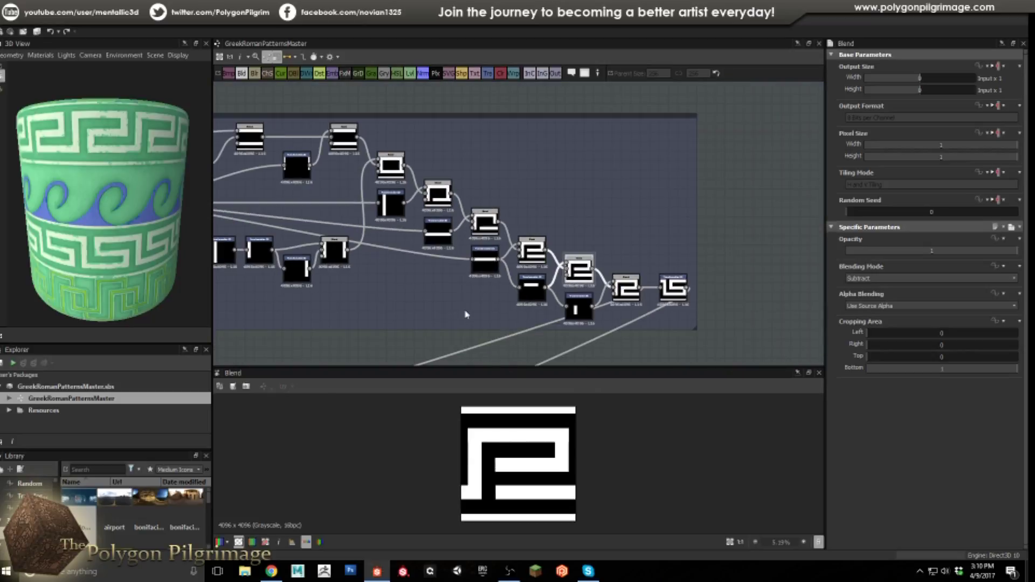
Step: Compare the source Shape node of the Rectangular Pattern group with the first Transformation 2D node of its lower branch
scroll(327, 218, "up", 5)
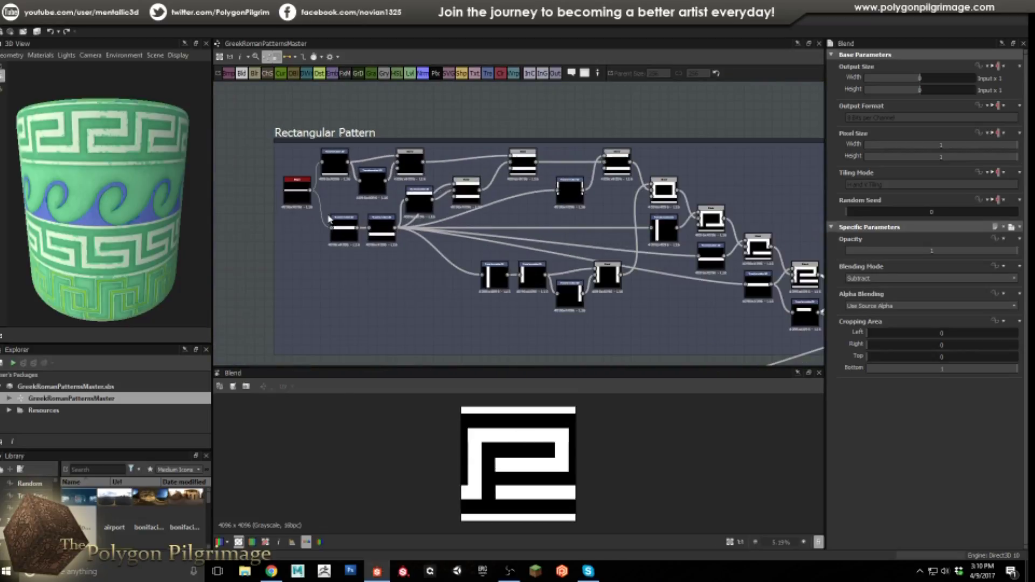
left_click(302, 233)
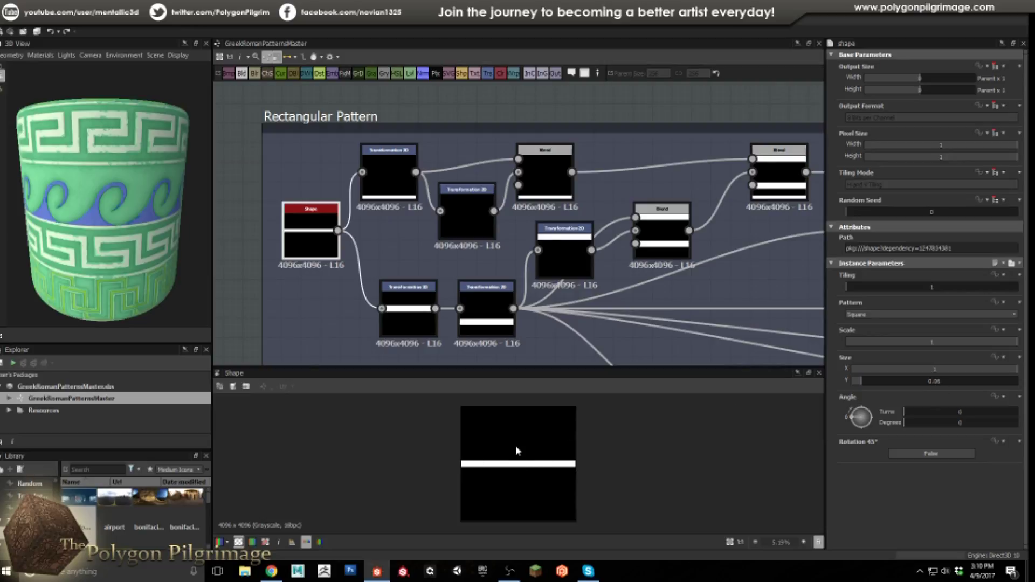
left_click(402, 293)
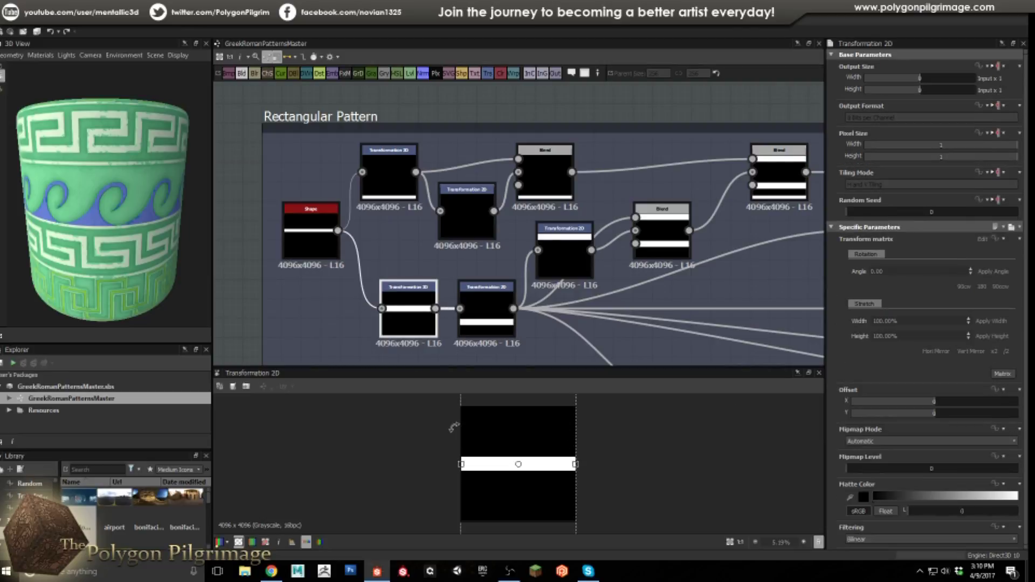
scroll(542, 484, "down", 3)
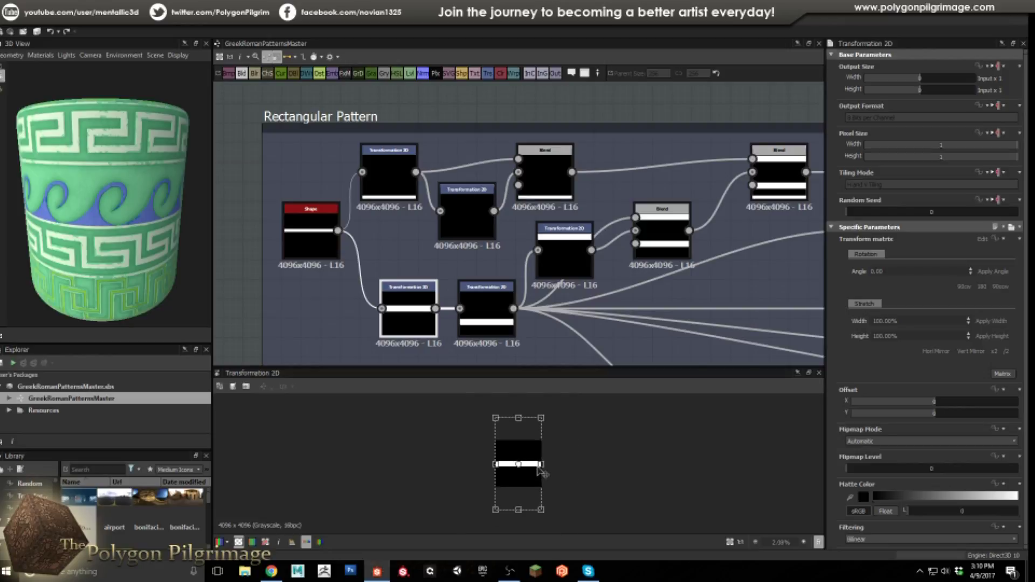
scroll(518, 485, "up", 3)
left_click(300, 238)
left_click(405, 294)
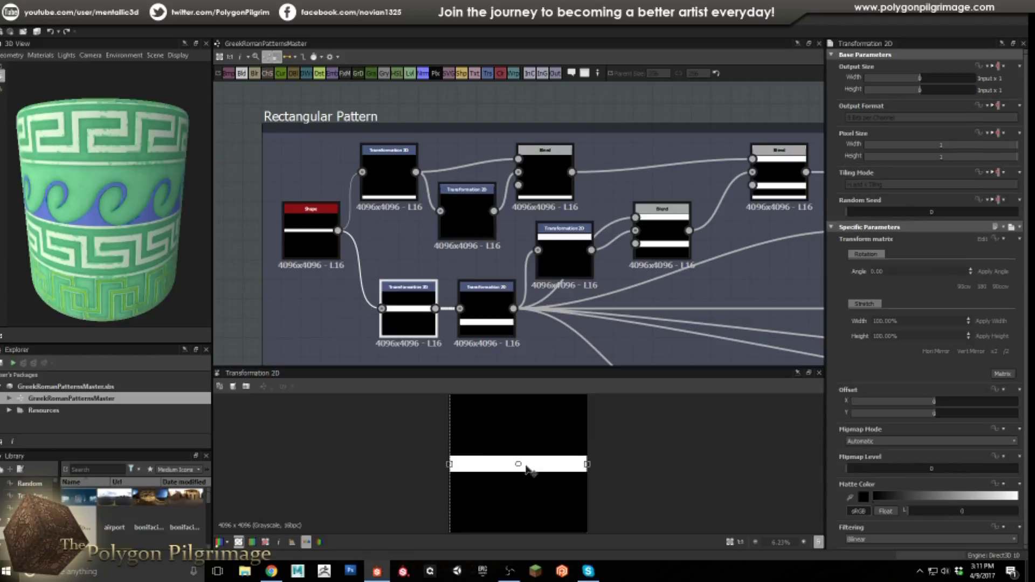
Step: Preview the upper branch's two Transformation 2D nodes and the Blend that combines them into thin border lines
left_click(389, 173)
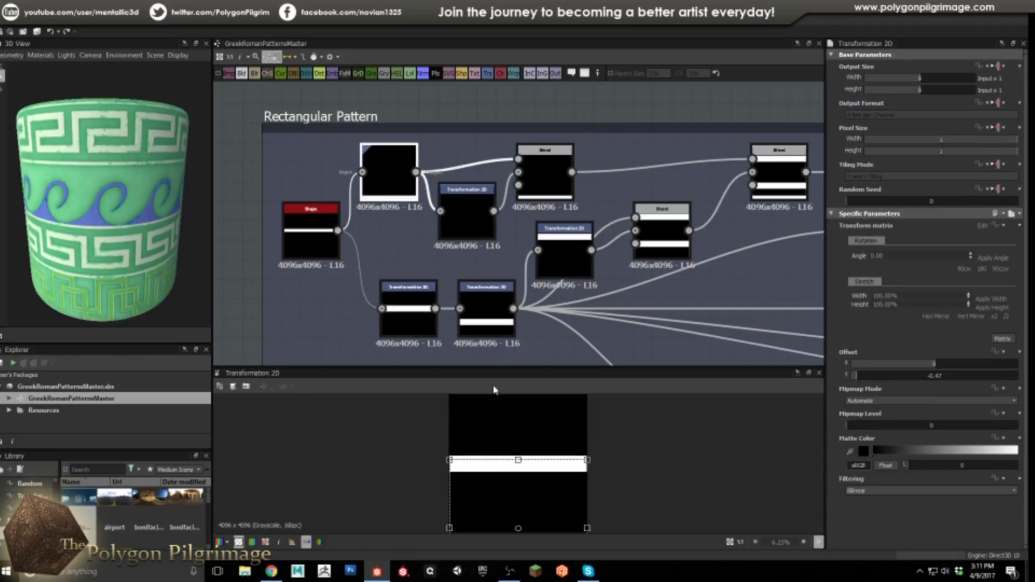
scroll(539, 485, "down", 1)
left_click(467, 213)
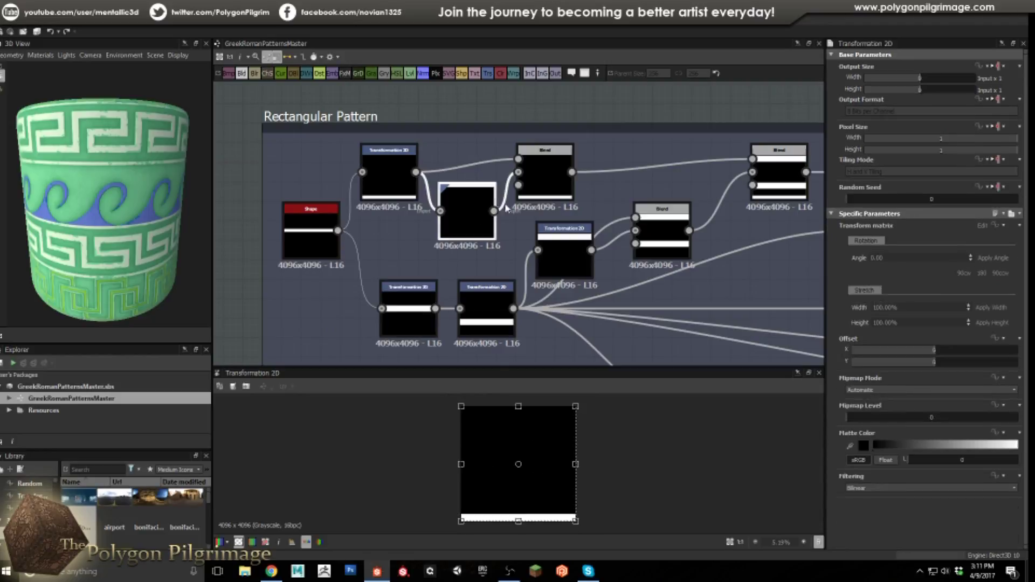
left_click(542, 177)
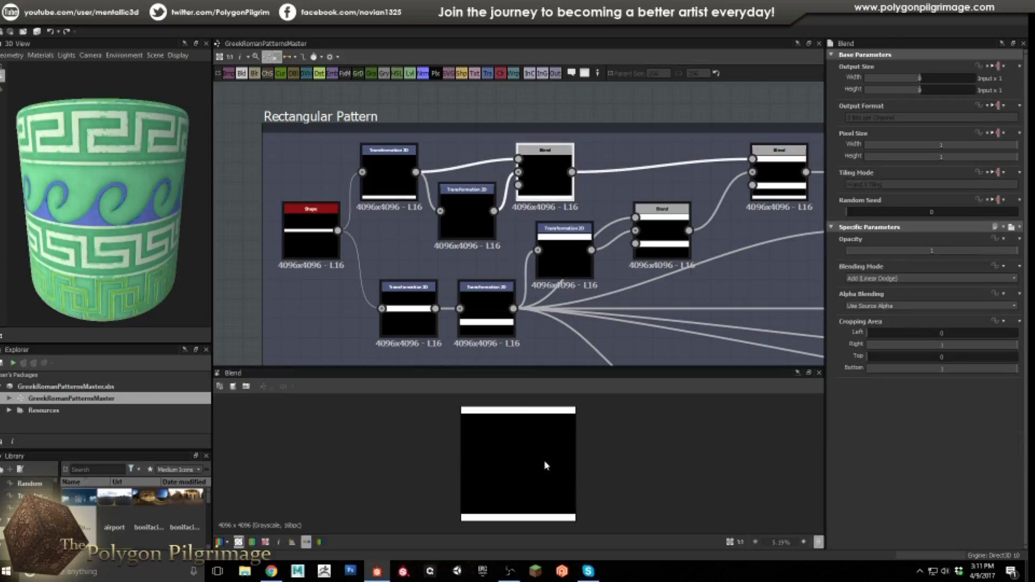
Step: Preview the lower branch's Transformation 2D nodes, their Blend, and the Blend that joins the thick bars with the border lines
middle_click_drag(728, 254, 663, 255)
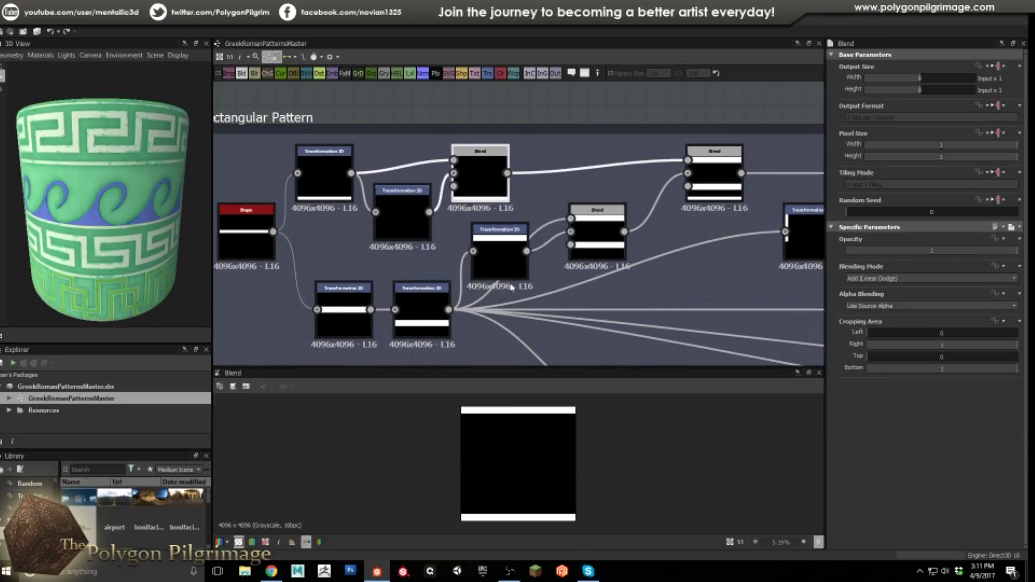
left_click(343, 315)
left_click(422, 305)
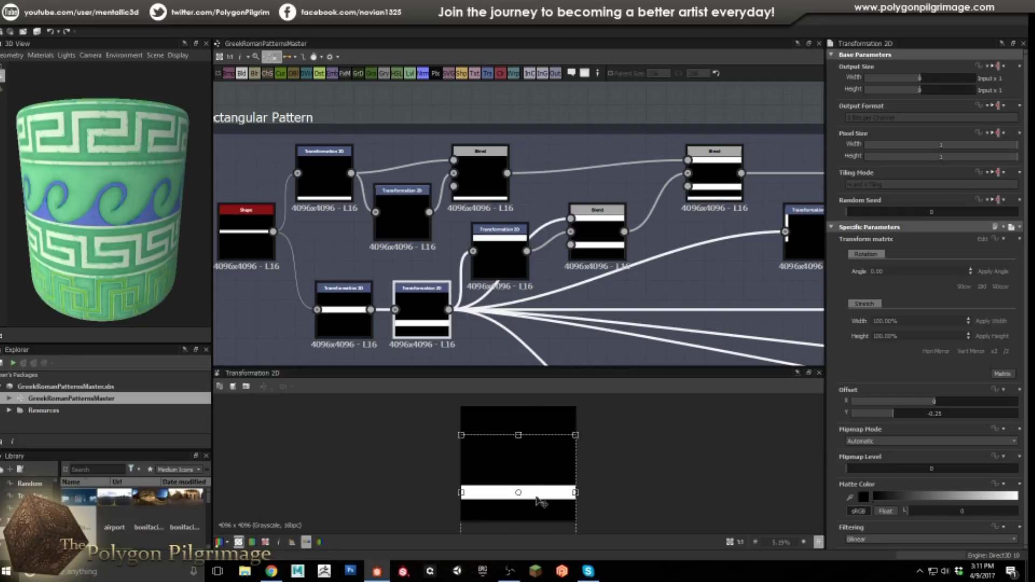
left_click(486, 260)
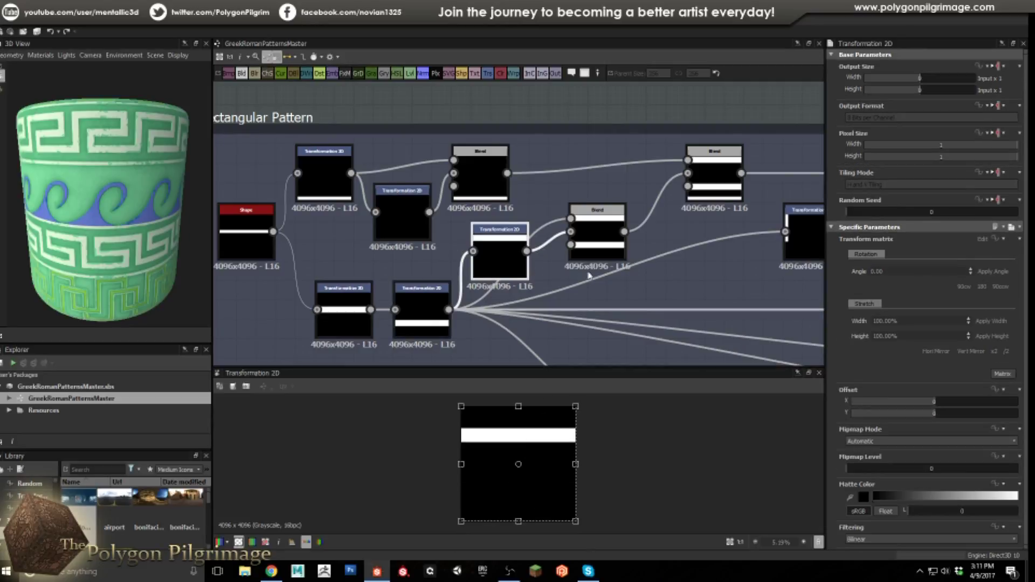
left_click(593, 223)
left_click(707, 178)
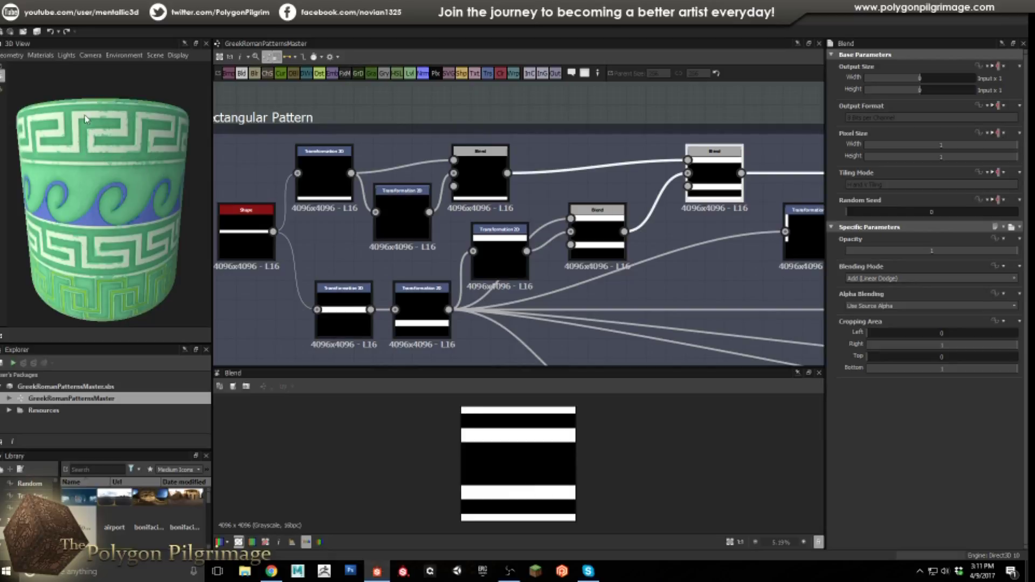
Step: Examine how the side-bar Transformation 2D feeds the Subtract Blend that trims the upper bar, and compare it with the following frame Blend
middle_click_drag(724, 277, 499, 274)
left_click(459, 226)
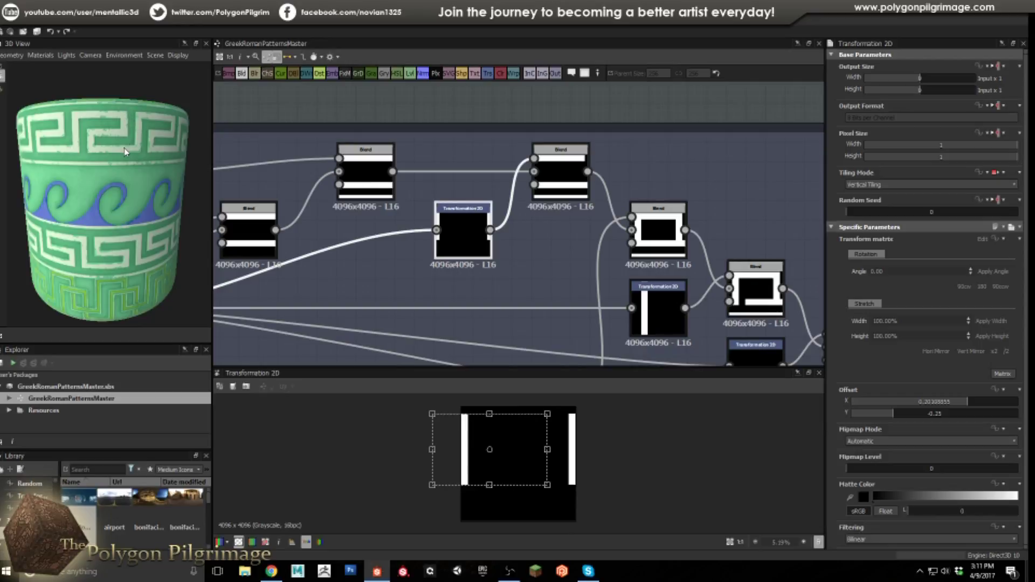
left_click(539, 200)
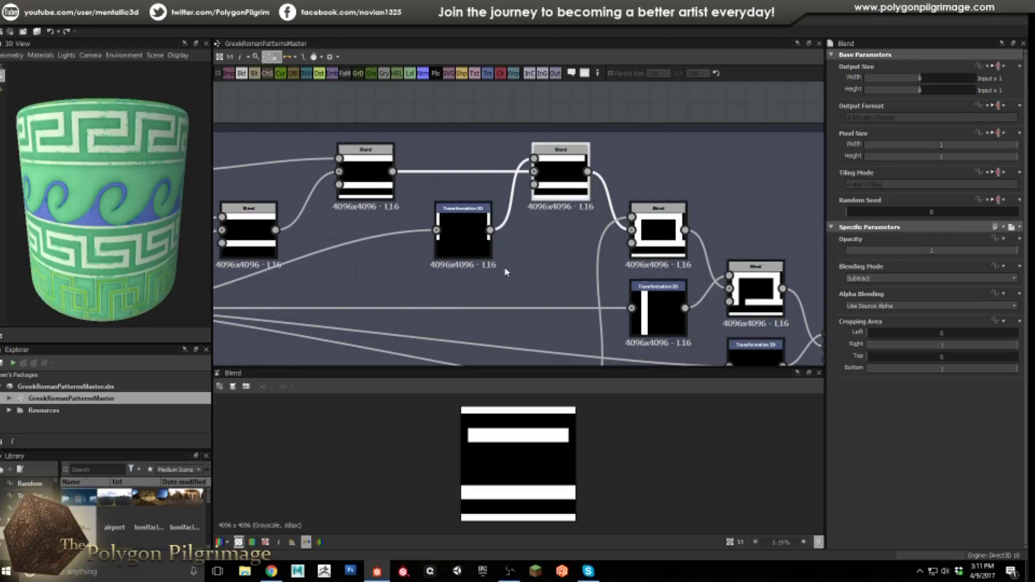
scroll(506, 273, "down", 3)
middle_click_drag(492, 302, 387, 300)
scroll(468, 281, "up", 3)
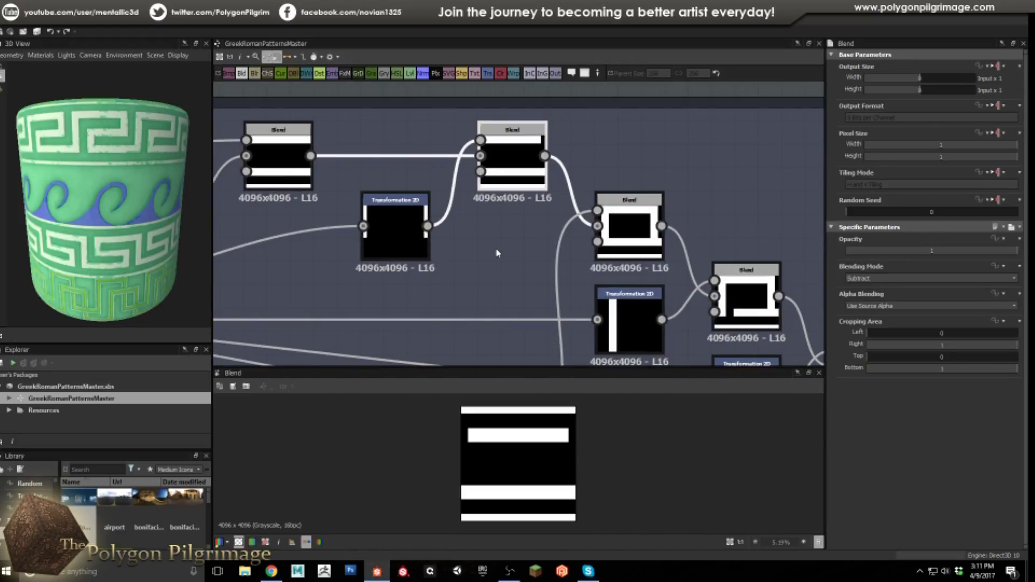
left_click(628, 232)
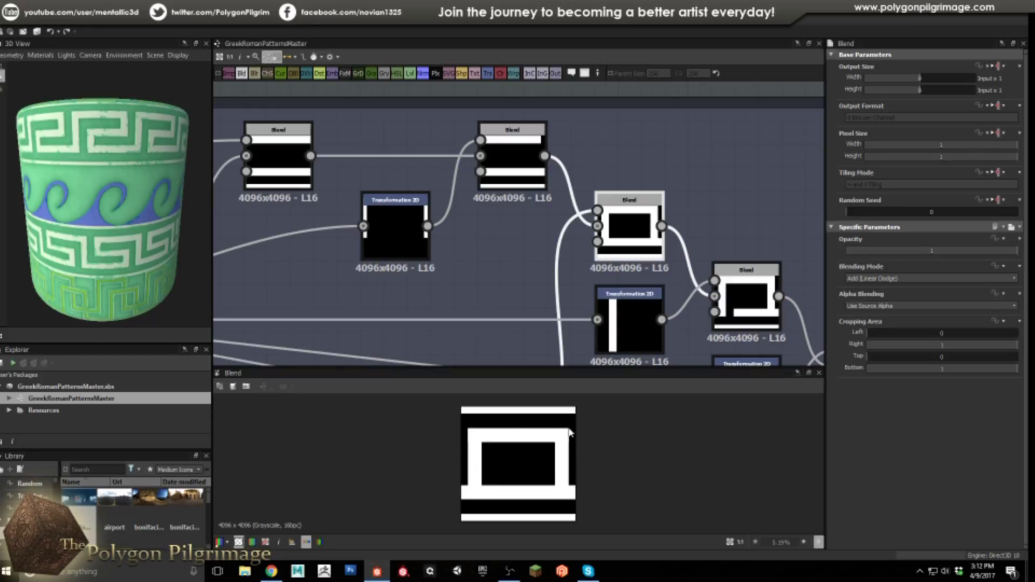
left_click(404, 241)
double_click(512, 159)
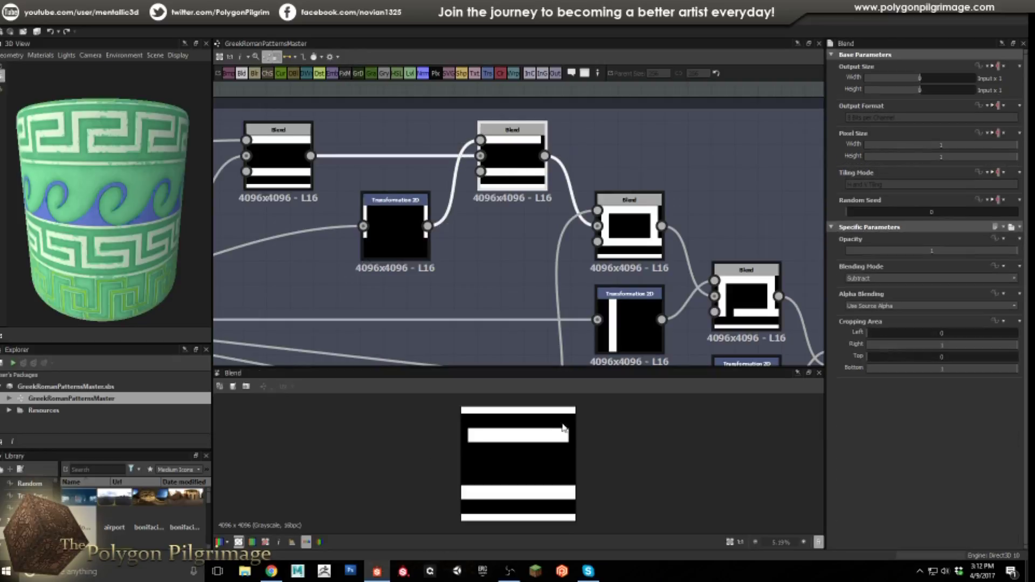
double_click(630, 229)
Step: Trace the vertical side bars through their three Transformation 2D nodes and Blend to the Blend that forms the rectangular frame
scroll(467, 280, "down", 3)
middle_click_drag(466, 280, 562, 215)
double_click(442, 272)
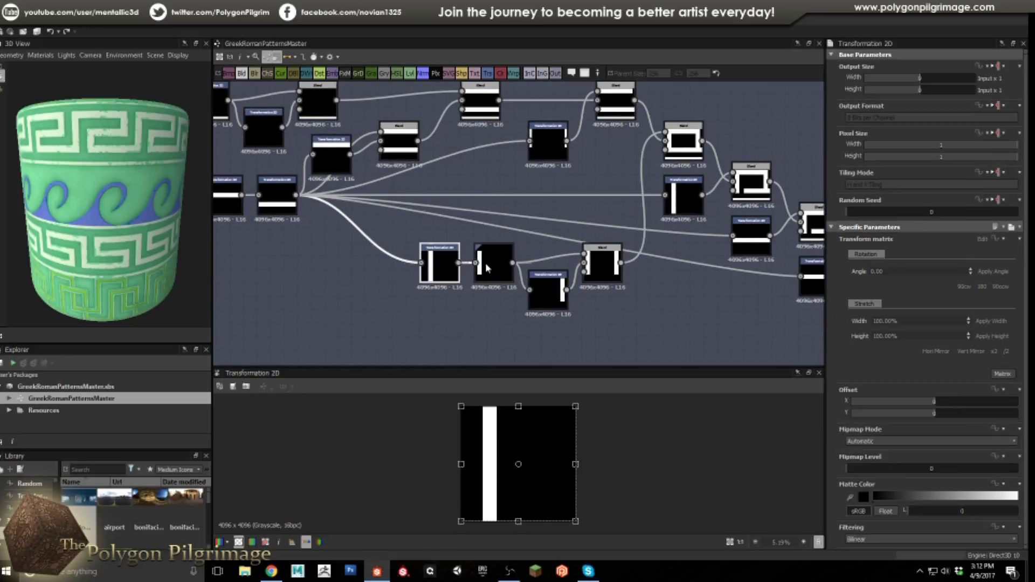
double_click(491, 258)
double_click(549, 286)
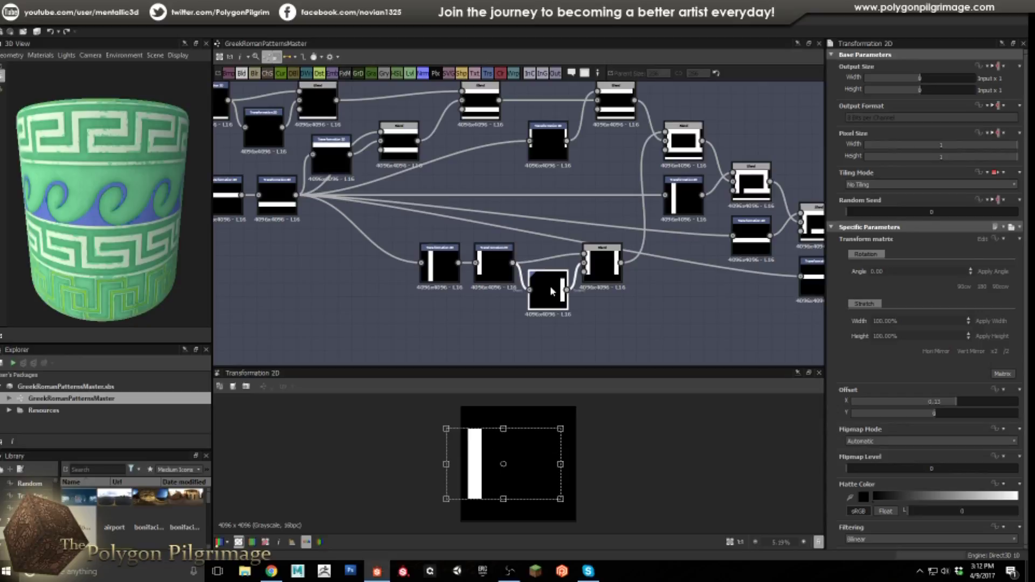
double_click(595, 266)
middle_click_drag(663, 311, 588, 373)
left_click(614, 209)
double_click(614, 209)
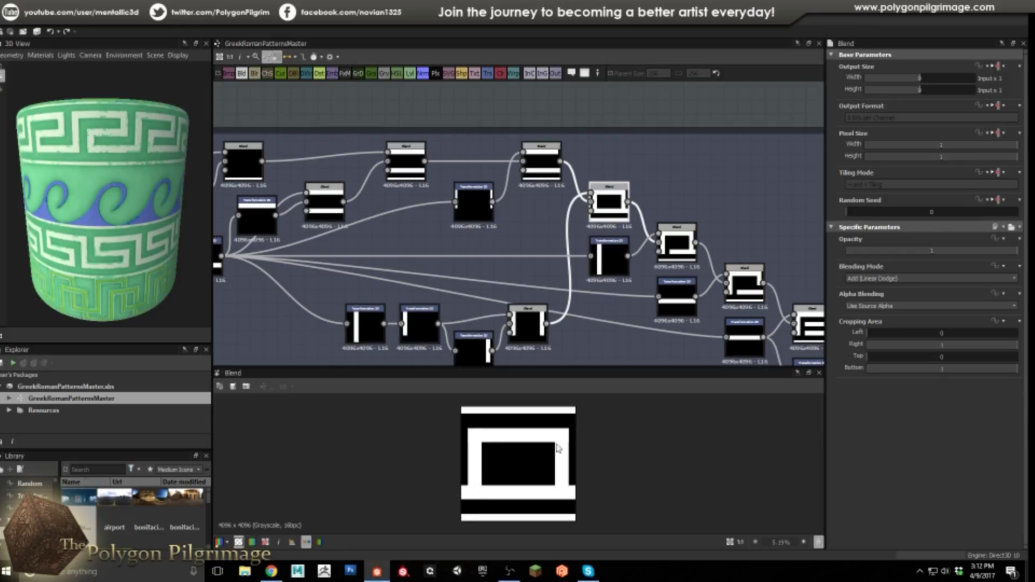
Step: Preview the vertical-bar Transformation 2D below the frame Blend and the cropped Subtract Blend that cuts the frame with it
middle_click_drag(612, 258, 465, 242)
left_click(467, 248)
double_click(467, 248)
double_click(537, 232)
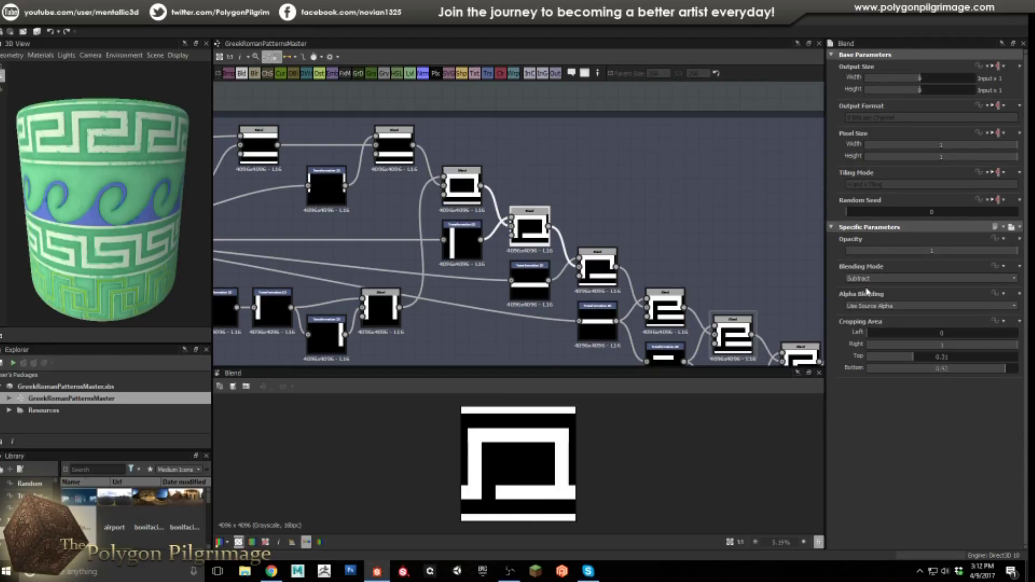
Step: Preview the next Subtract Blend that trims the frame's right side, the horizontal-bar Transformation 2D, and the Add (Linear Dodge) Blend combining them
middle_click_drag(612, 189, 692, 175)
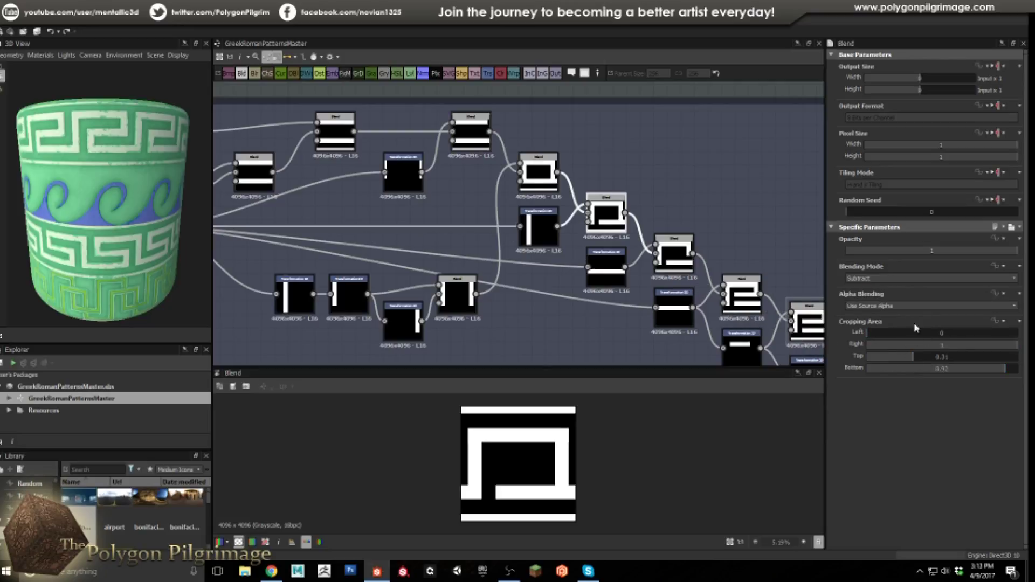
middle_click_drag(748, 241, 664, 226)
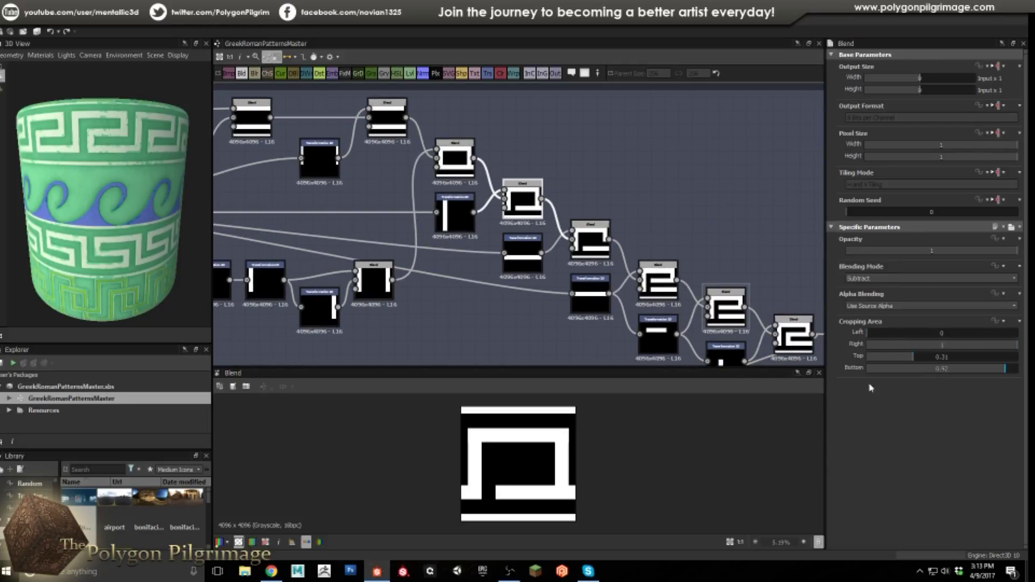
middle_click_drag(713, 250, 658, 238)
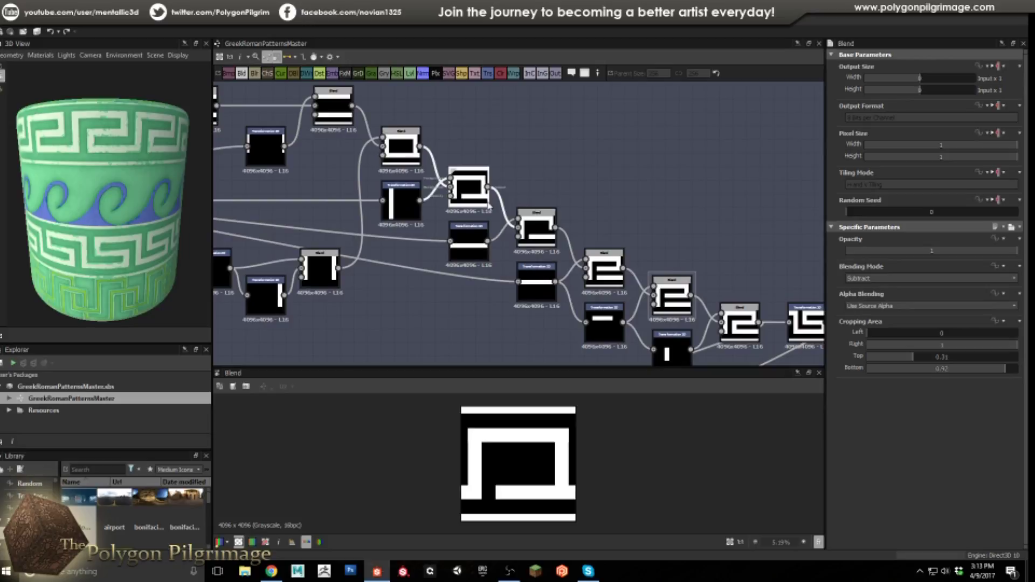
left_click(542, 226)
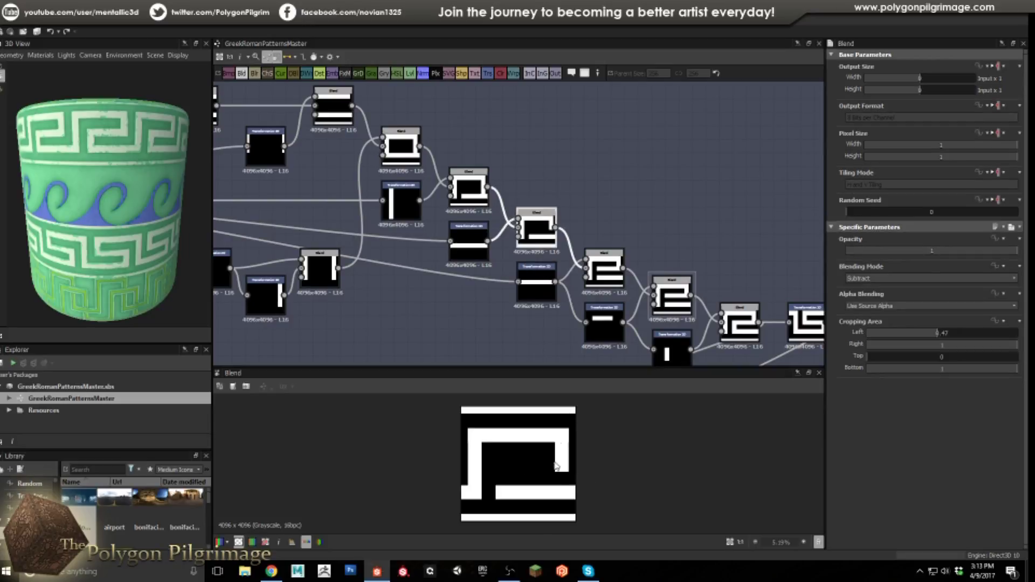
double_click(537, 289)
double_click(598, 277)
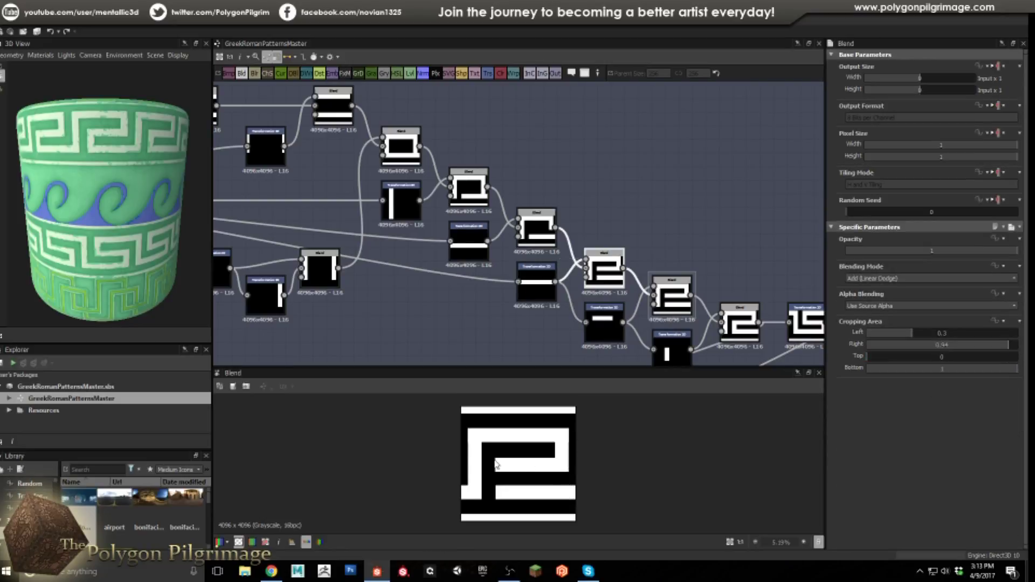
Step: Preview the short horizontal-bar Transformation 2D and the Subtract Blend it feeds
middle_click_drag(596, 271, 533, 244)
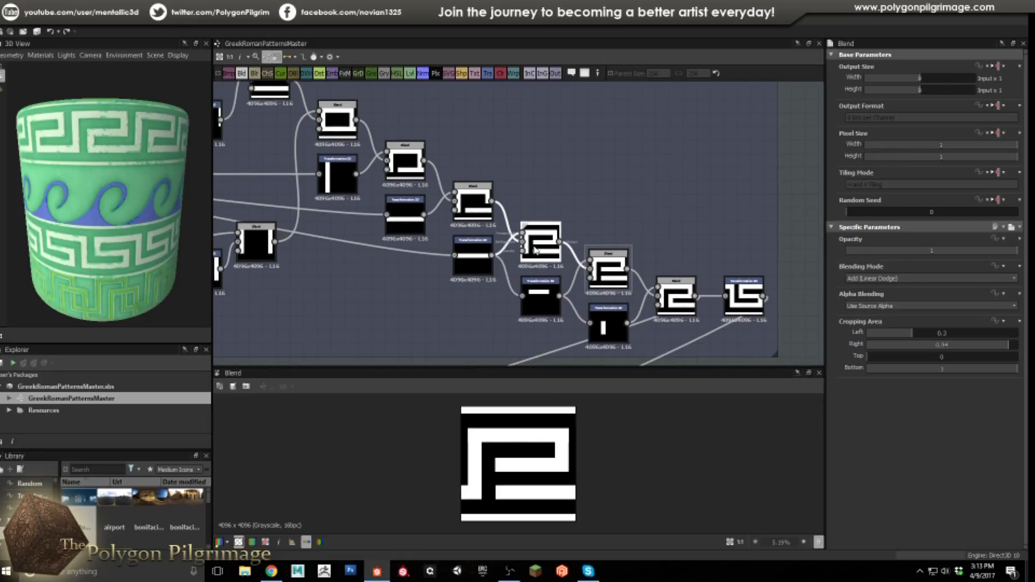
left_click(545, 310)
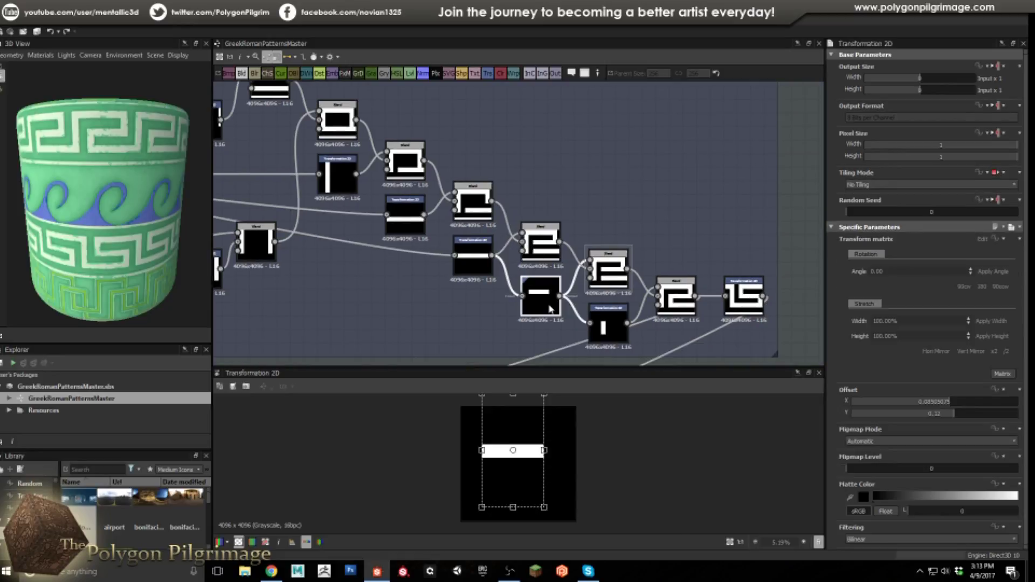
left_click(605, 283)
left_click(608, 281)
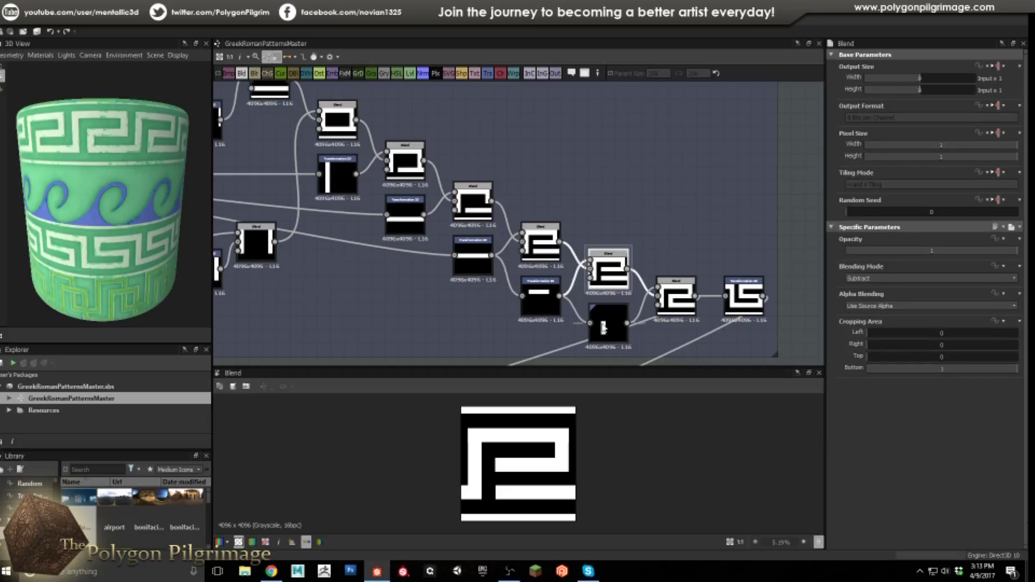
Step: Preview the short vertical-bar Transformation 2D and compare the final Add (Linear Dodge) Blend with the Subtract Blend before it
left_click(610, 324)
left_click(672, 311)
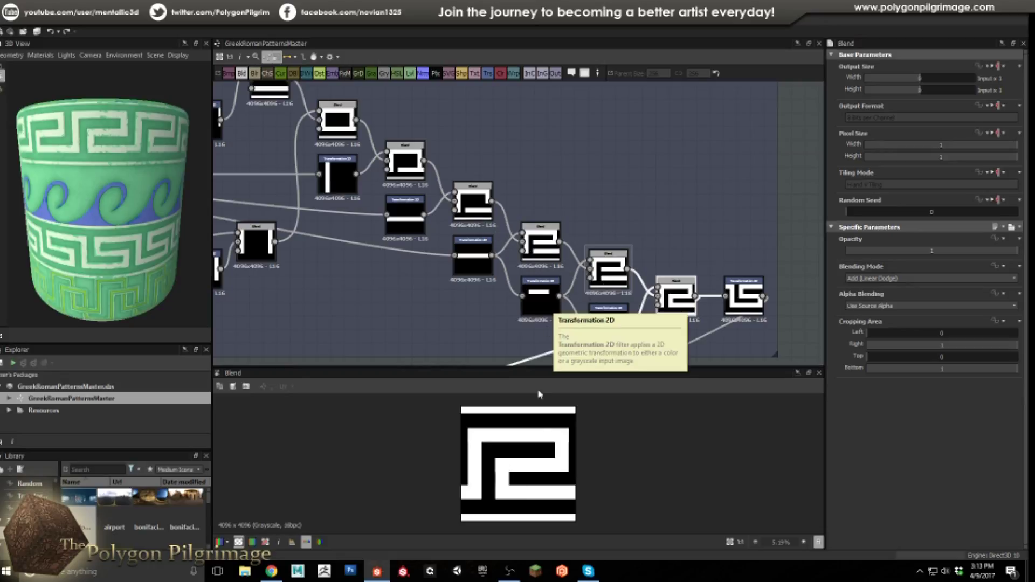
left_click(608, 270)
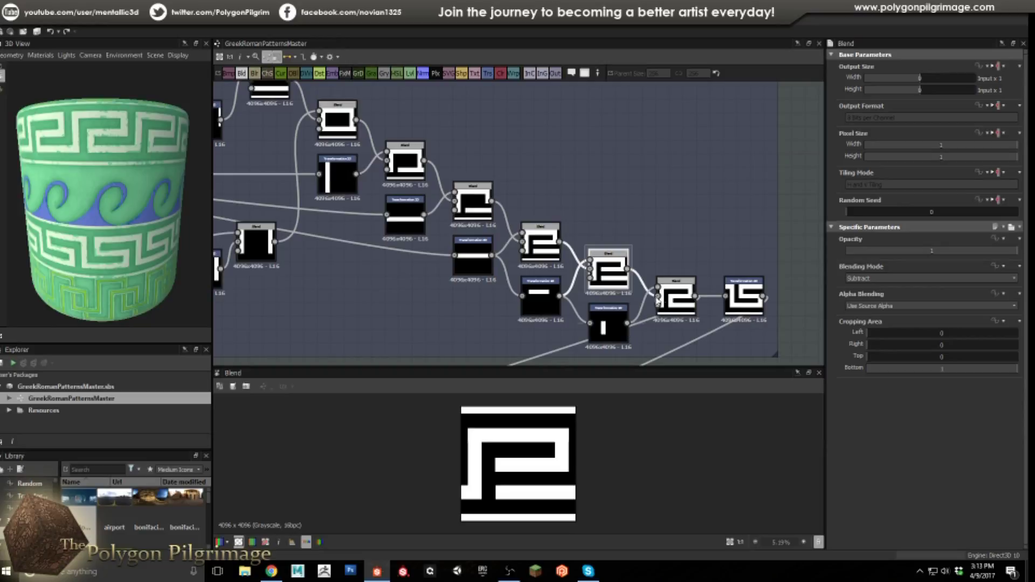
left_click(678, 298)
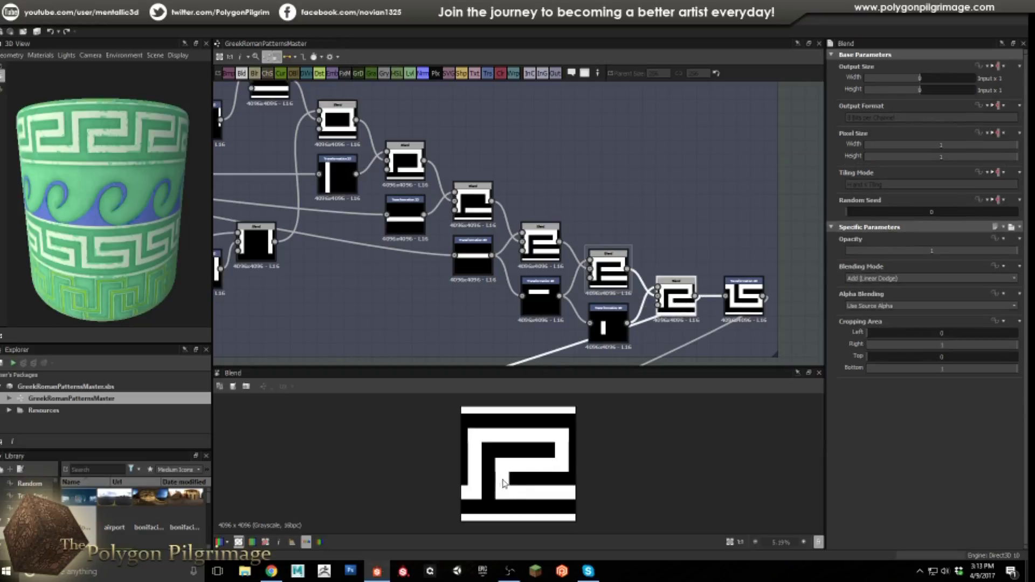
Step: Compare the final Blend's Greek key tile with a close-up of the upper key band on the 3D cylinder
middle_click_drag(693, 202, 694, 174)
scroll(465, 473, "down", 2)
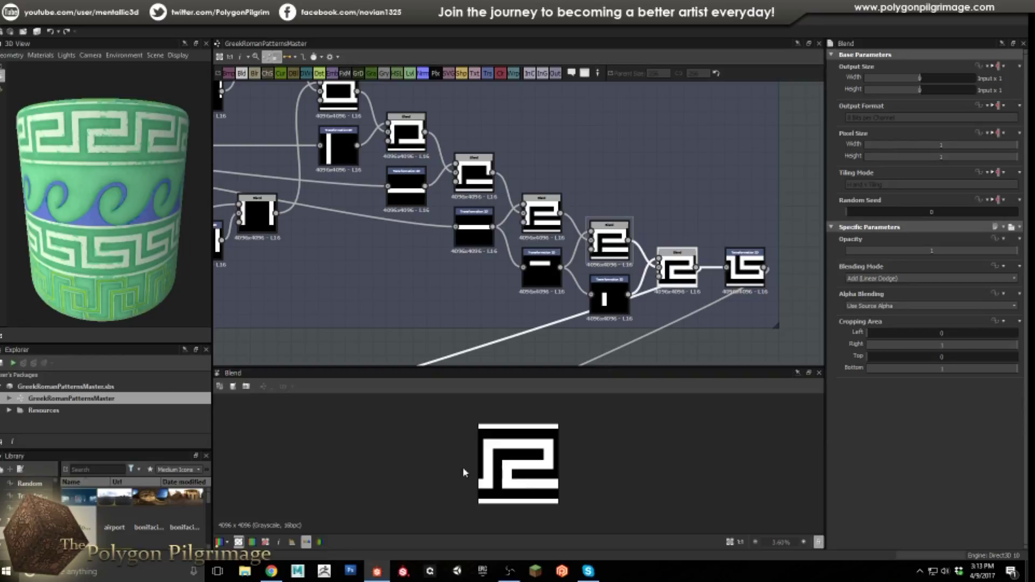
left_click_drag(132, 189, 116, 156)
scroll(113, 149, "up", 5)
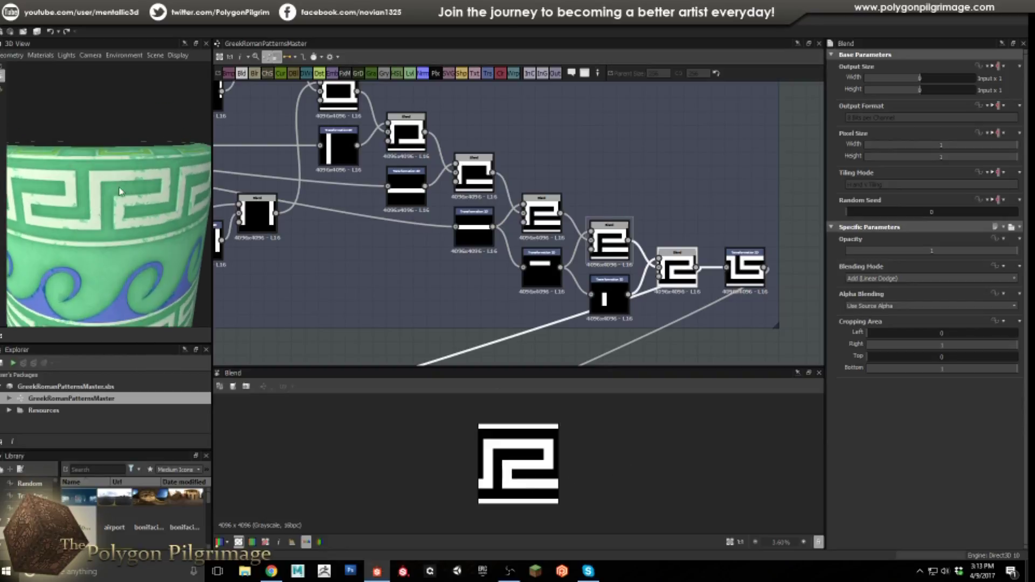
left_click_drag(136, 221, 112, 222)
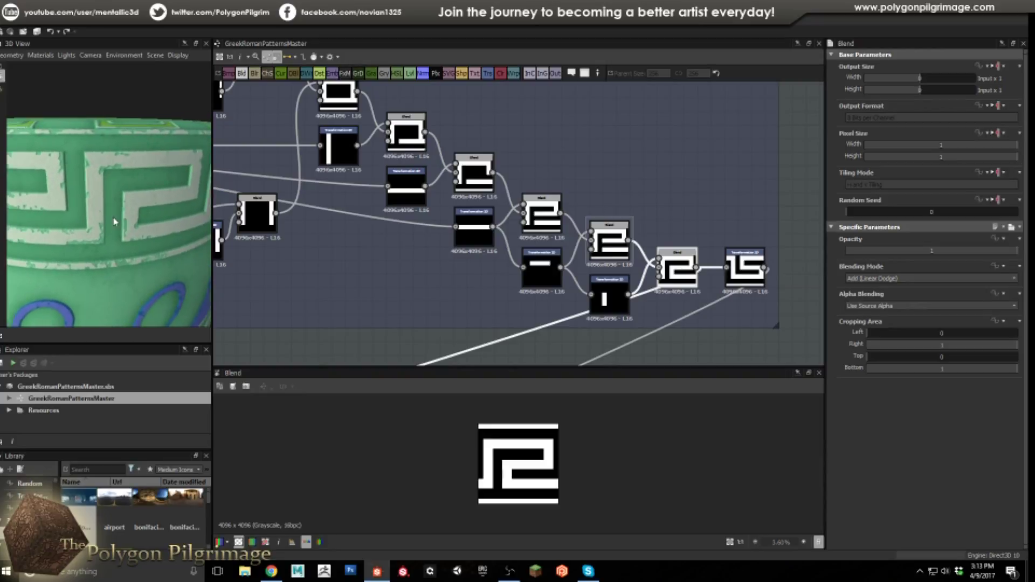
Step: Preview the last Transformation 2D that offsets the Greek key tile and compare it with the lower key band on the cylinder
scroll(113, 266, "down", 4)
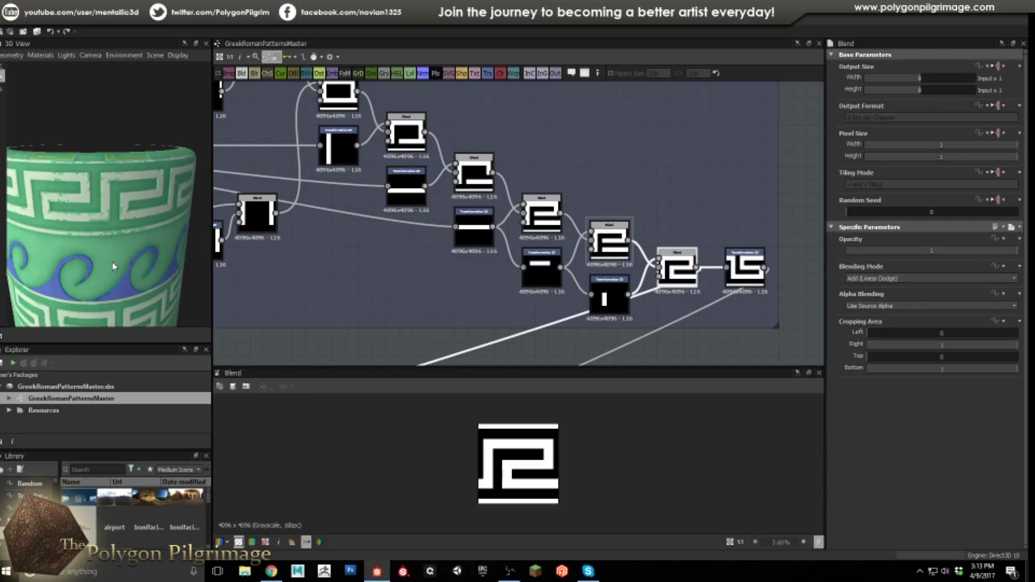
left_click_drag(112, 266, 105, 279)
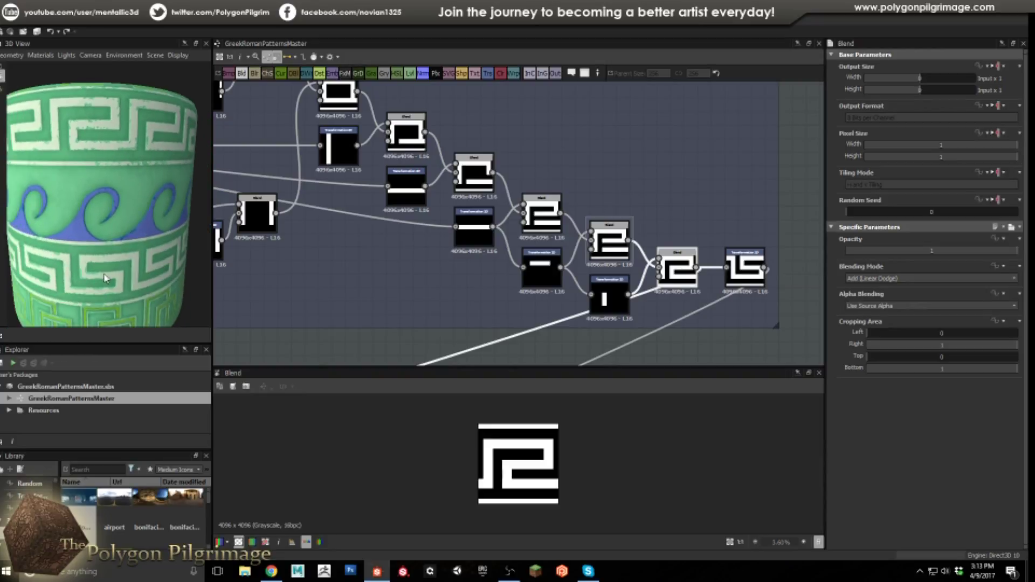
double_click(746, 268)
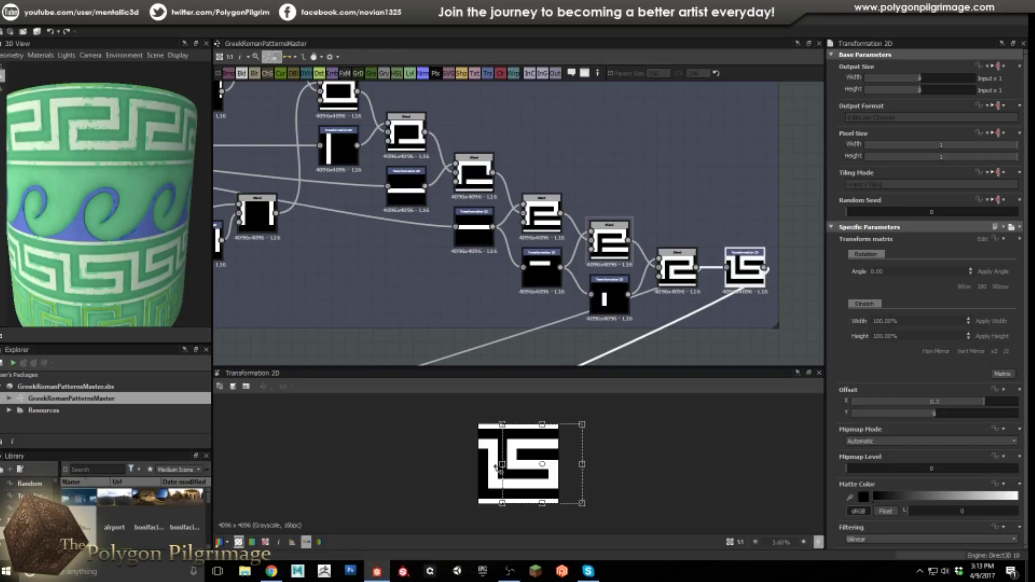
left_click_drag(169, 275, 156, 268)
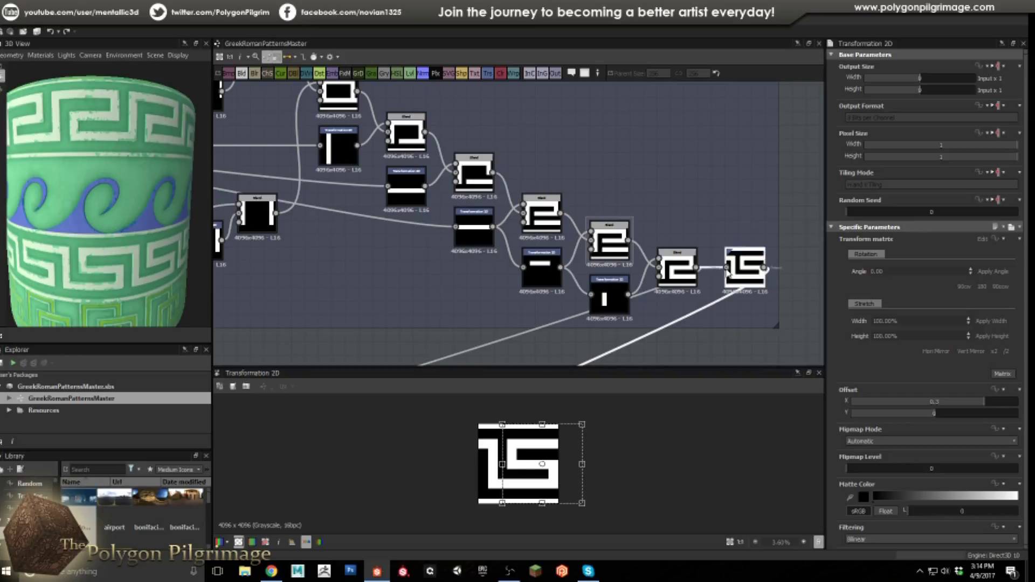
Step: Review the whole Rectangular Pattern frame, following the node chain from the source shape to the last Transformation 2D
scroll(457, 316, "down", 5)
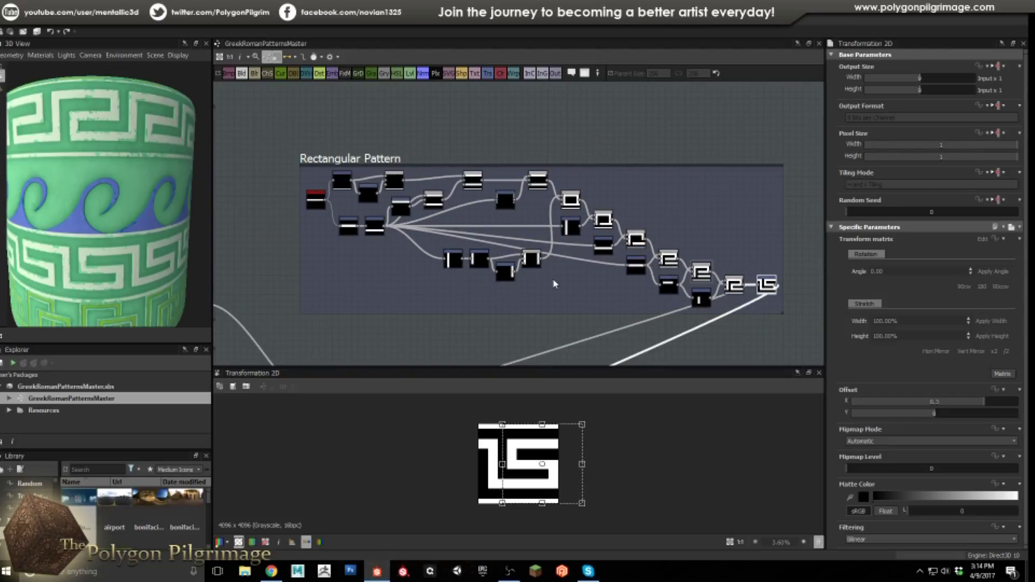
middle_click_drag(596, 293, 577, 293)
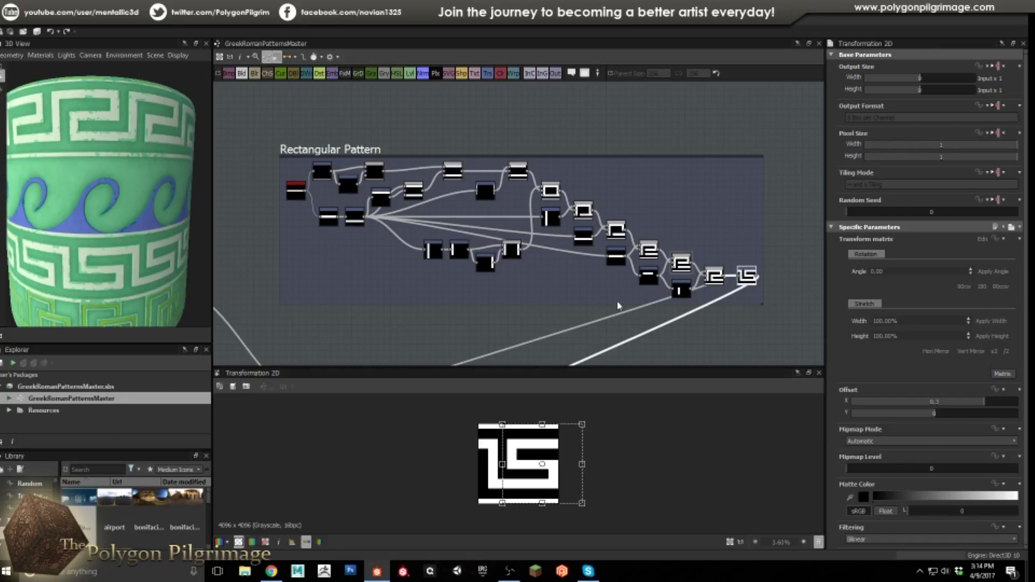
middle_click_drag(618, 328, 588, 294)
scroll(423, 247, "up", 2)
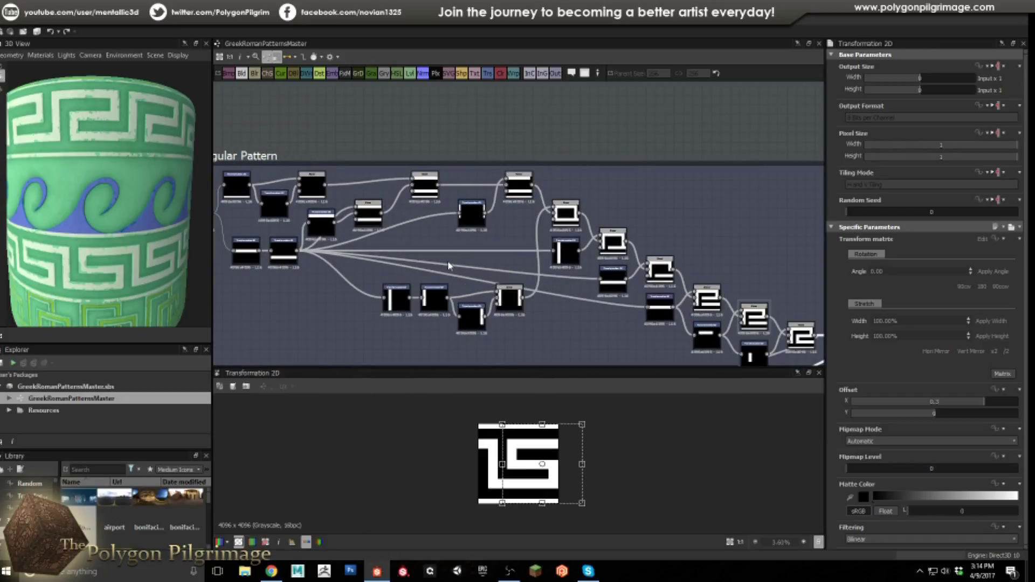
middle_click_drag(451, 265, 508, 241)
scroll(568, 275, "up", 2)
scroll(508, 241, "down", 4)
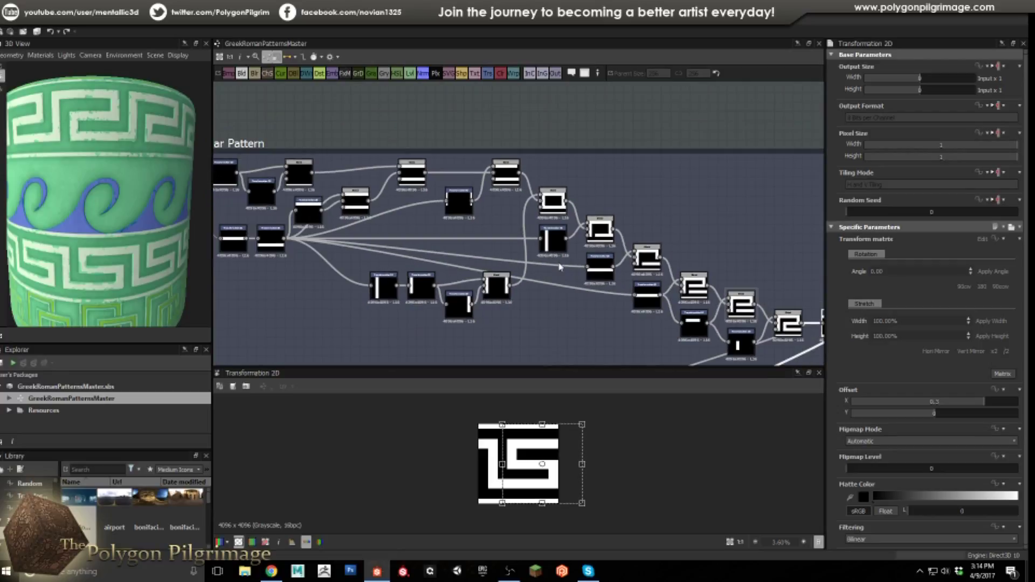
scroll(634, 276, "up", 3)
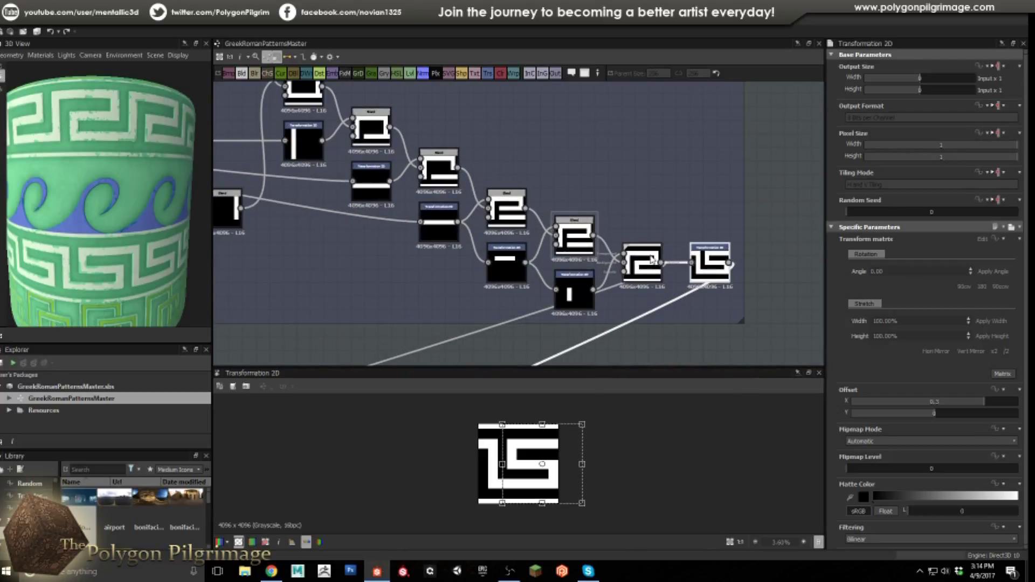
scroll(638, 272, "down", 4)
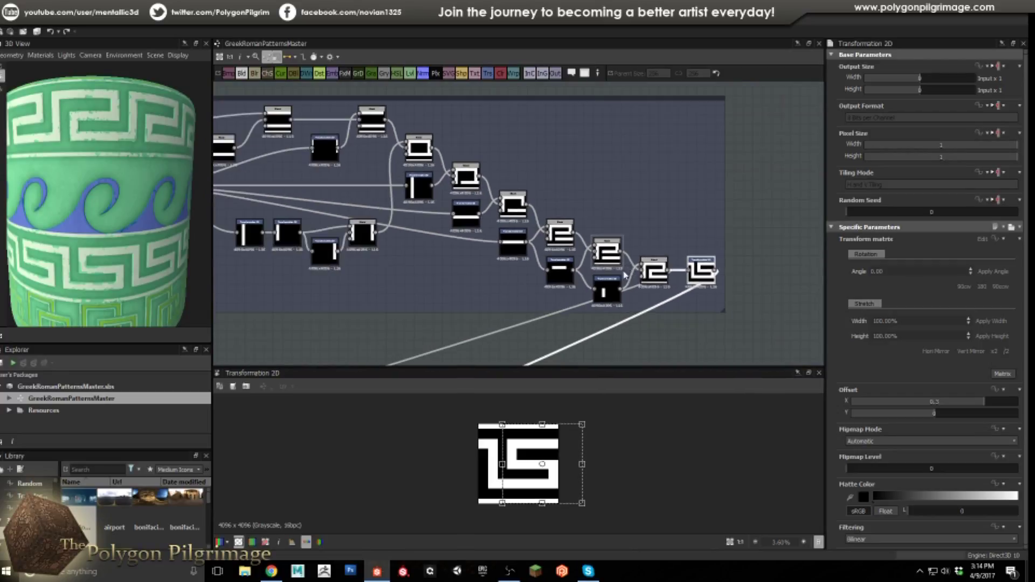
Step: Trace the Rectangular Pattern's output connections into the nodes of the Presentation frame
scroll(535, 221, "down", 2)
scroll(486, 234, "up", 1)
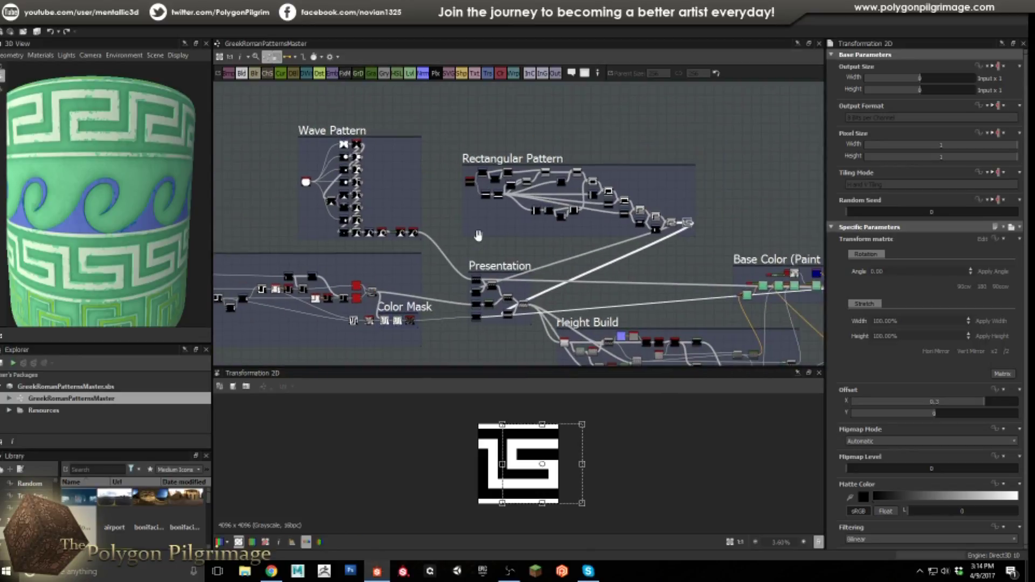
scroll(704, 227, "down", 1)
scroll(516, 278, "up", 5)
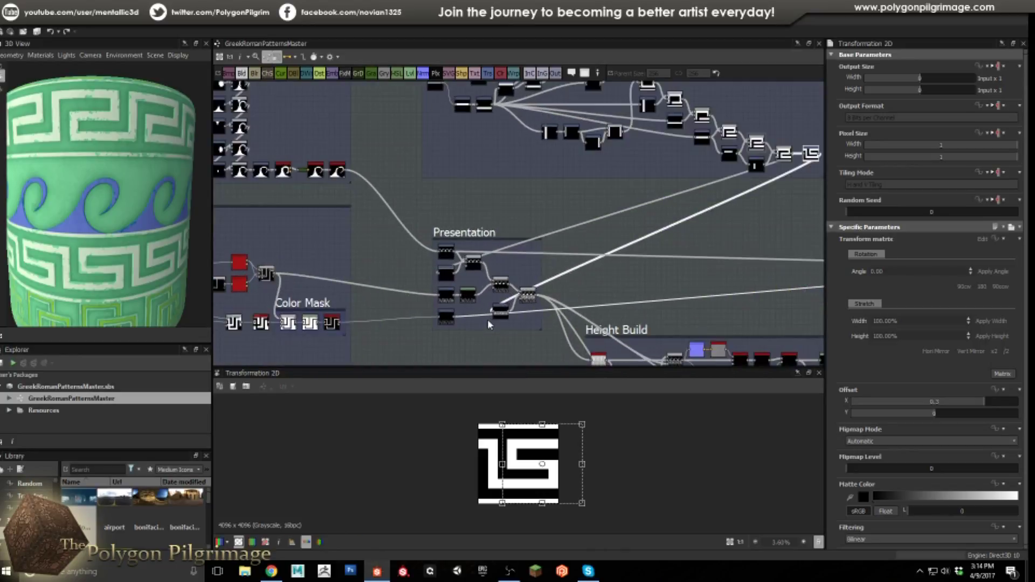
scroll(522, 241, "down", 5)
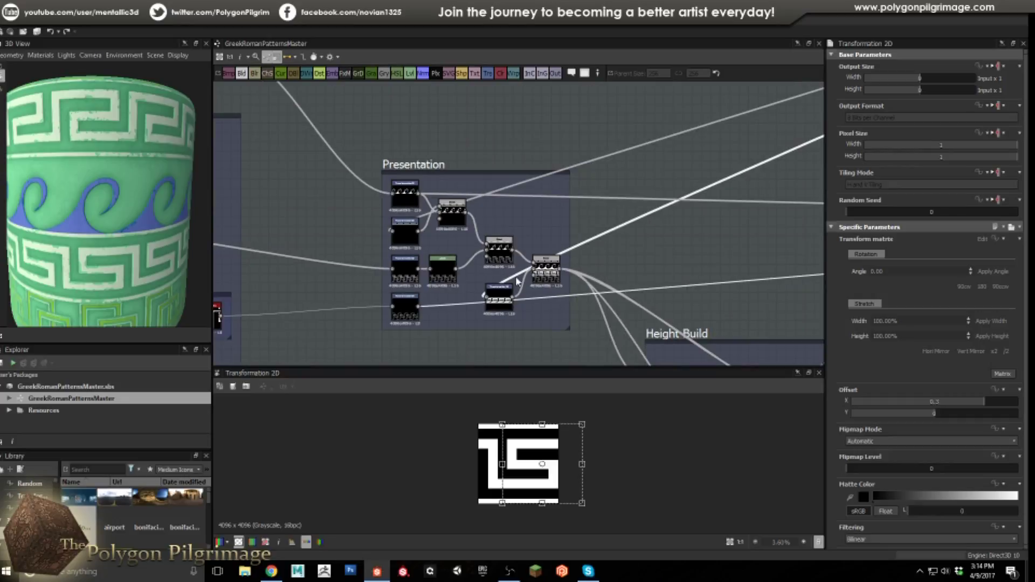
Step: Locate the Wave Pattern frame in the graph and examine the corresponding blue wave band on the 3D cylinder
mouse_move(638, 285)
middle_mouse_down()
mouse_move(487, 265)
mouse_move(653, 290)
middle_mouse_up()
middle_click_drag(487, 257, 518, 249)
middle_click_drag(581, 205, 579, 231)
scroll(580, 214, "up", 5)
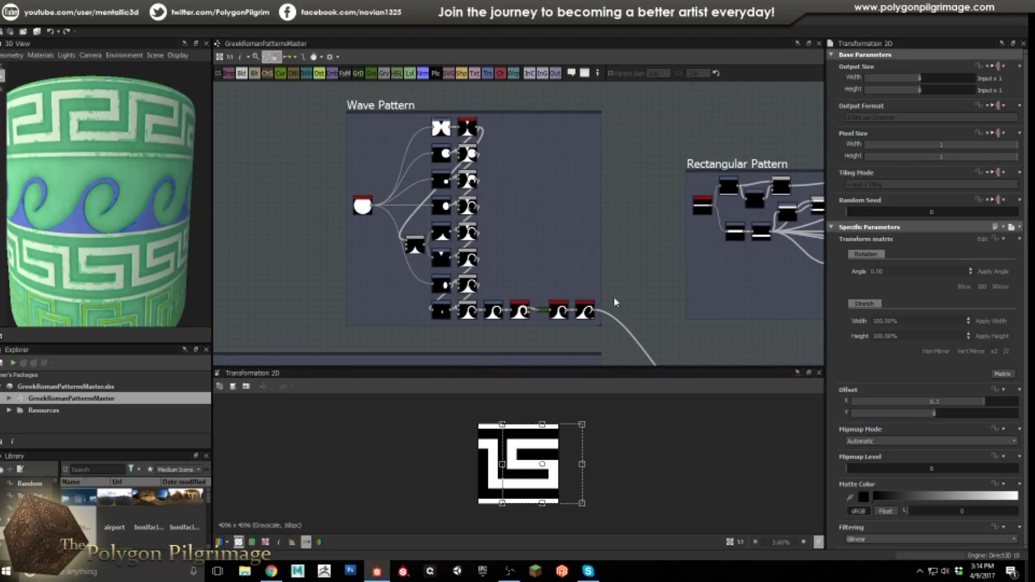
mouse_move(94, 241)
left_mouse_down()
mouse_move(124, 233)
mouse_move(93, 235)
left_mouse_up()
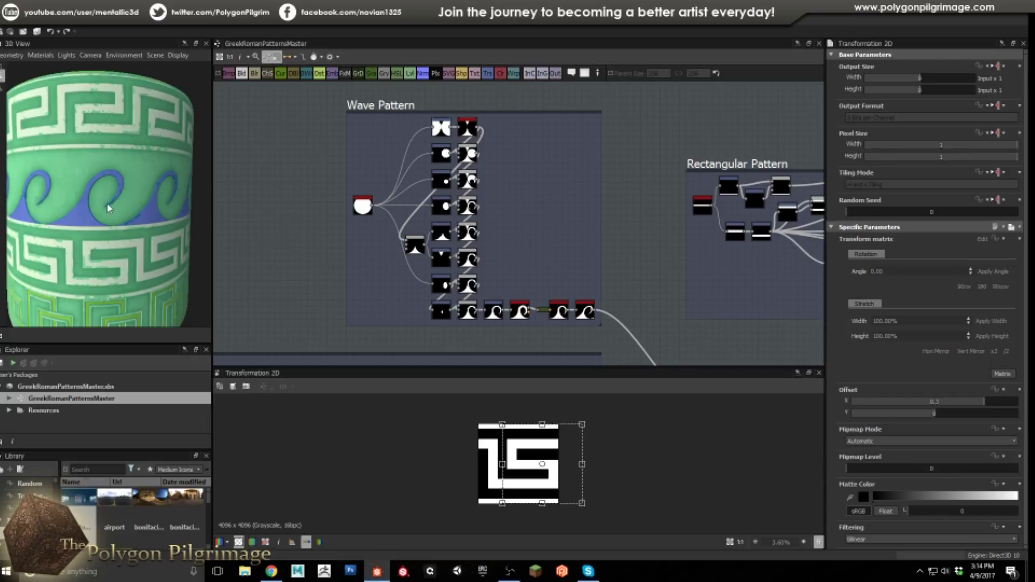
left_click_drag(105, 206, 83, 229)
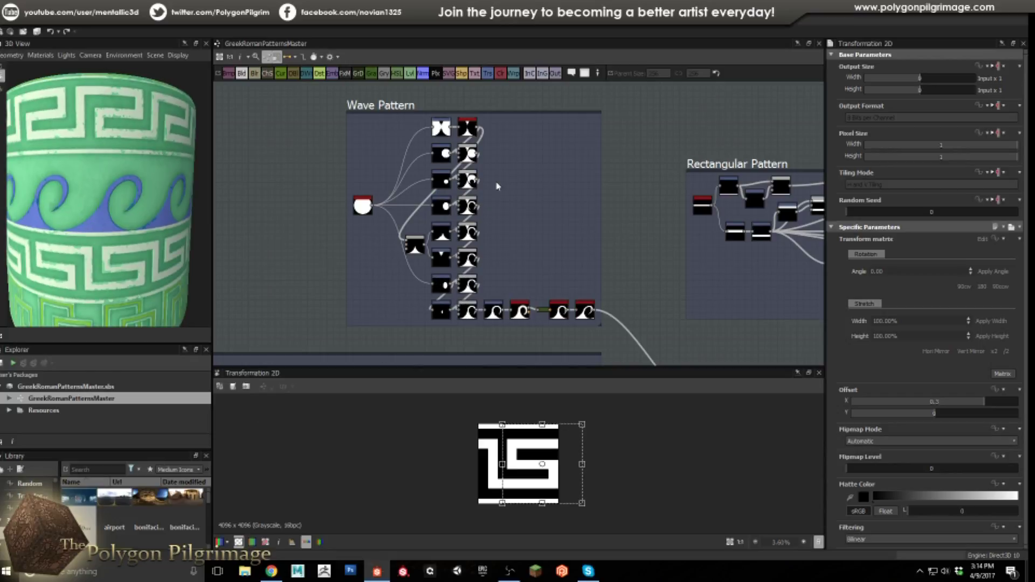
Step: Preview the Wave Pattern's Disc Shape, its first Transformation 2D, the Invert Grayscale, and the Add (Linear Dodge) Blend that adds a smaller circle
scroll(497, 190, "up", 3)
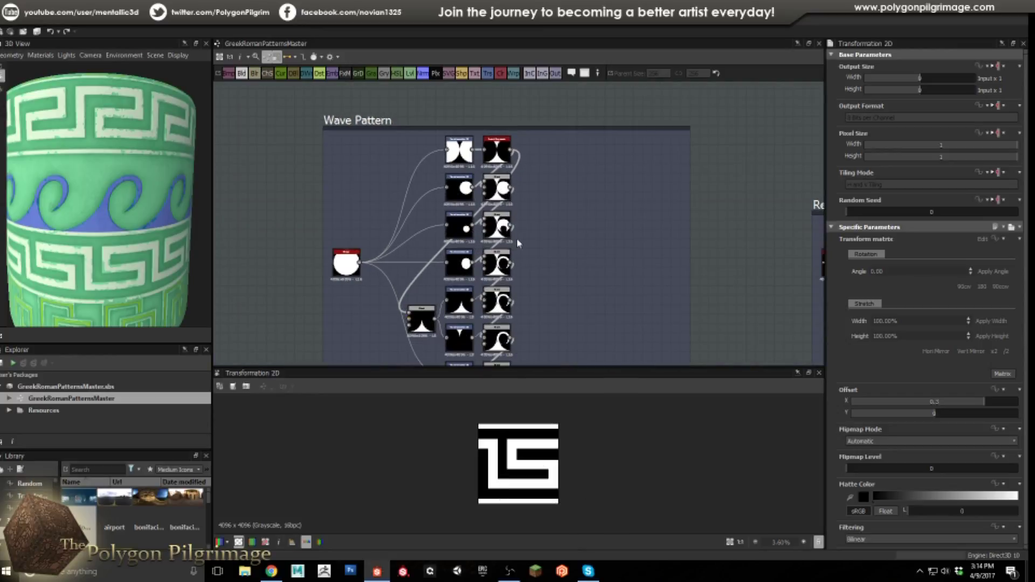
scroll(514, 243, "up", 2)
double_click(345, 263)
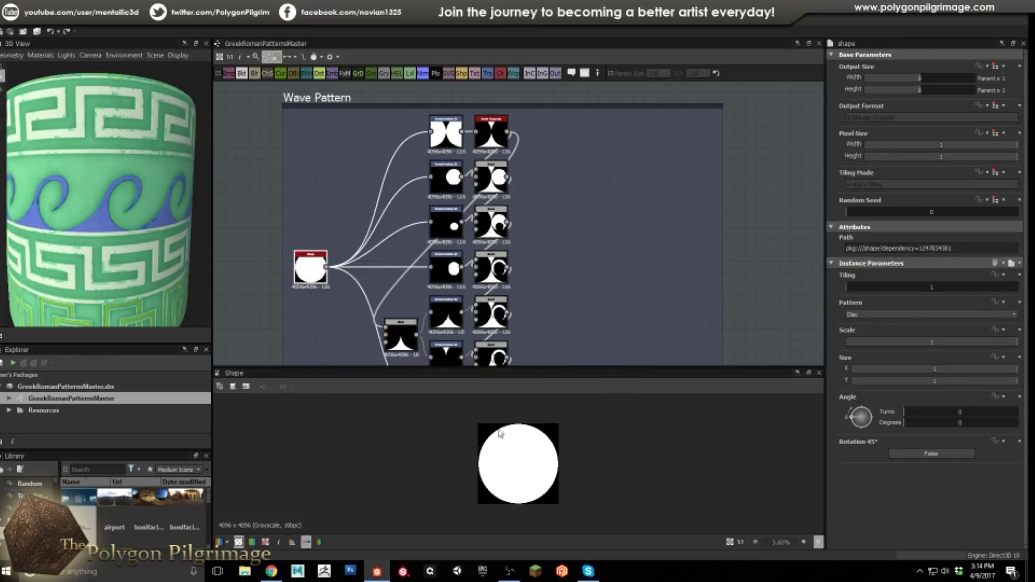
double_click(448, 143)
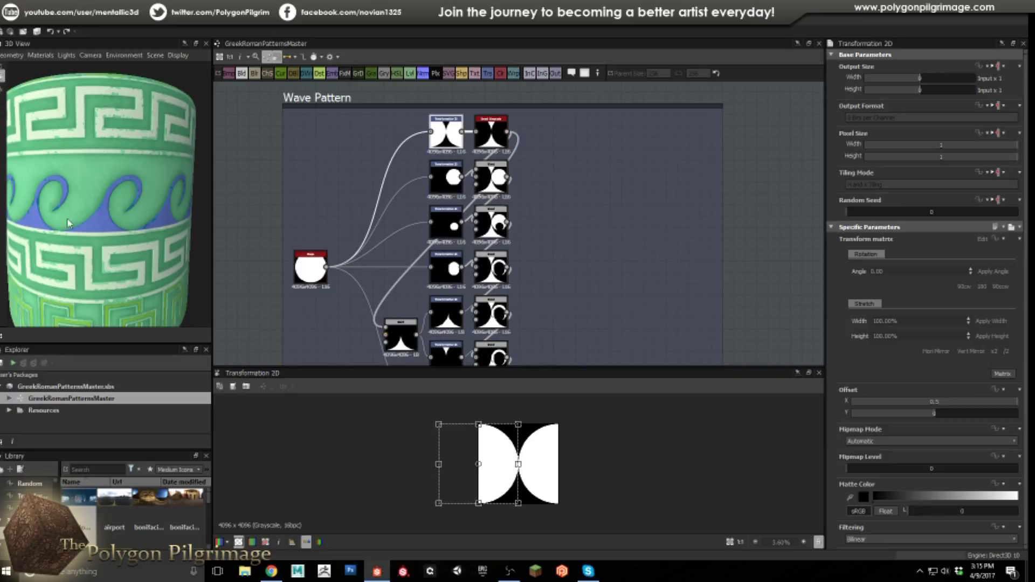
left_click(485, 143)
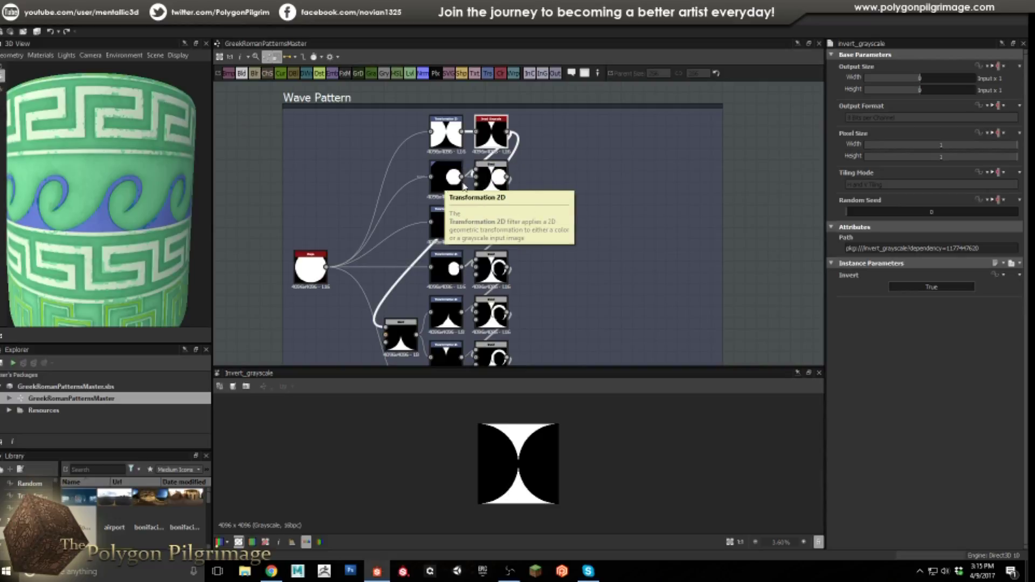
left_click(490, 177)
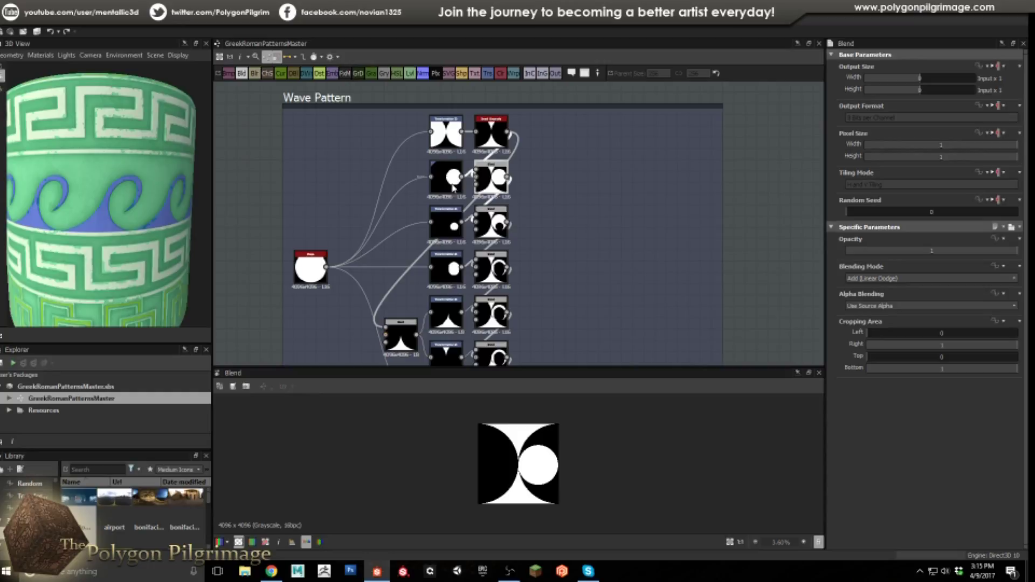
Step: Preview the Wave Pattern's two Subtract Blends that carve the ring, and the following Add (Linear Dodge) Blend with its Transformation 2D input
scroll(533, 472, "up", 2)
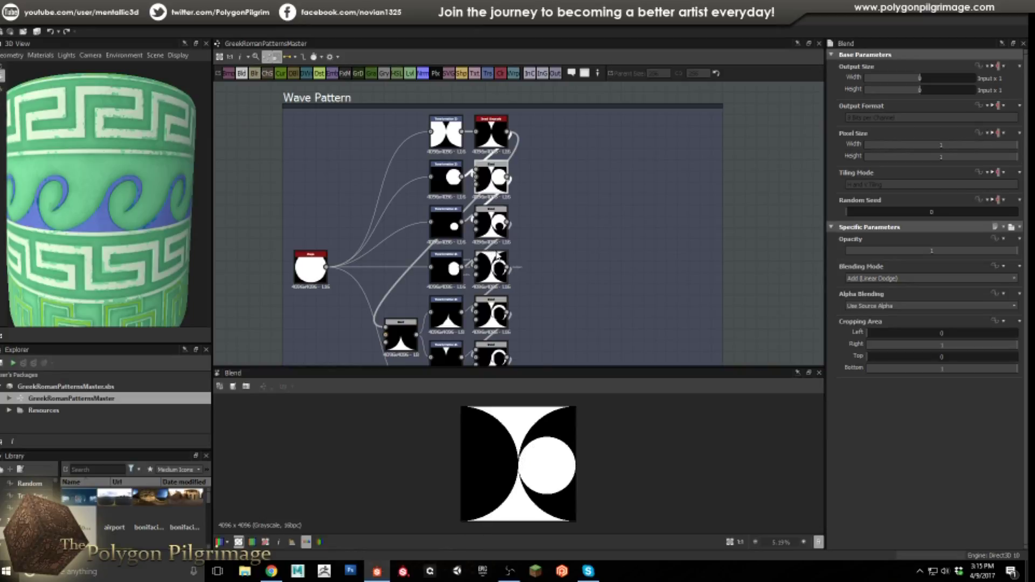
left_click(491, 222)
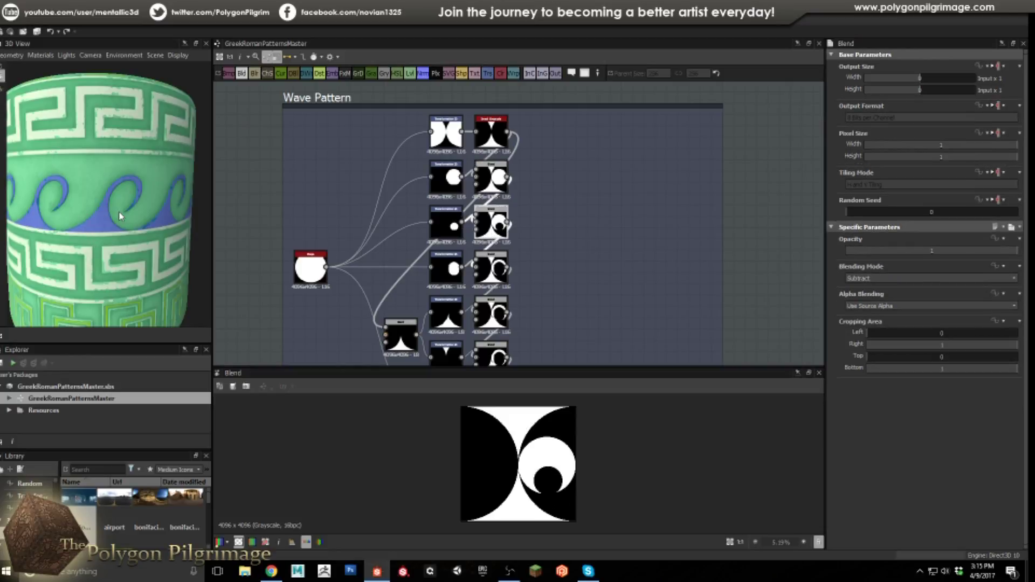
left_click(491, 268)
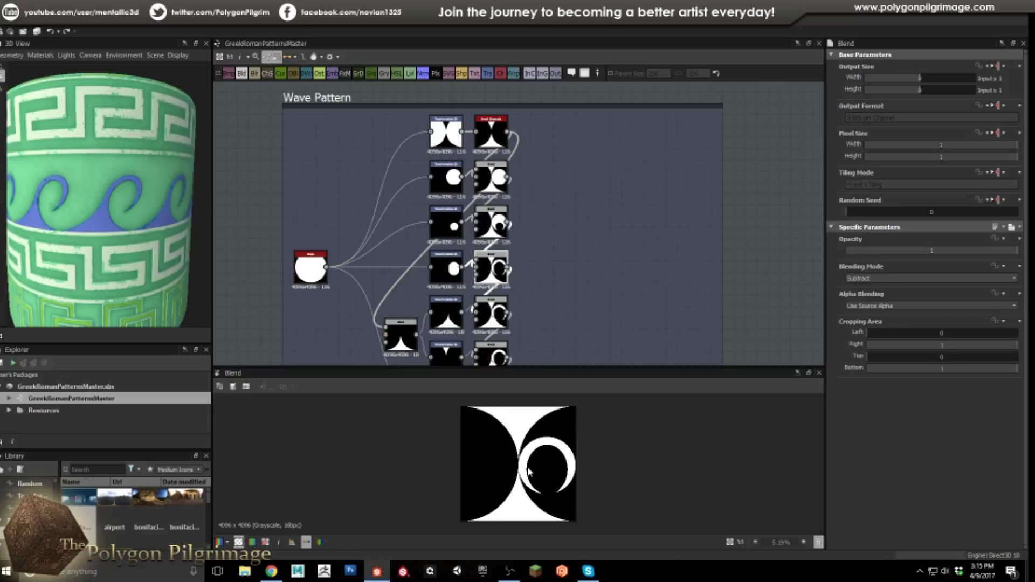
left_click(492, 313)
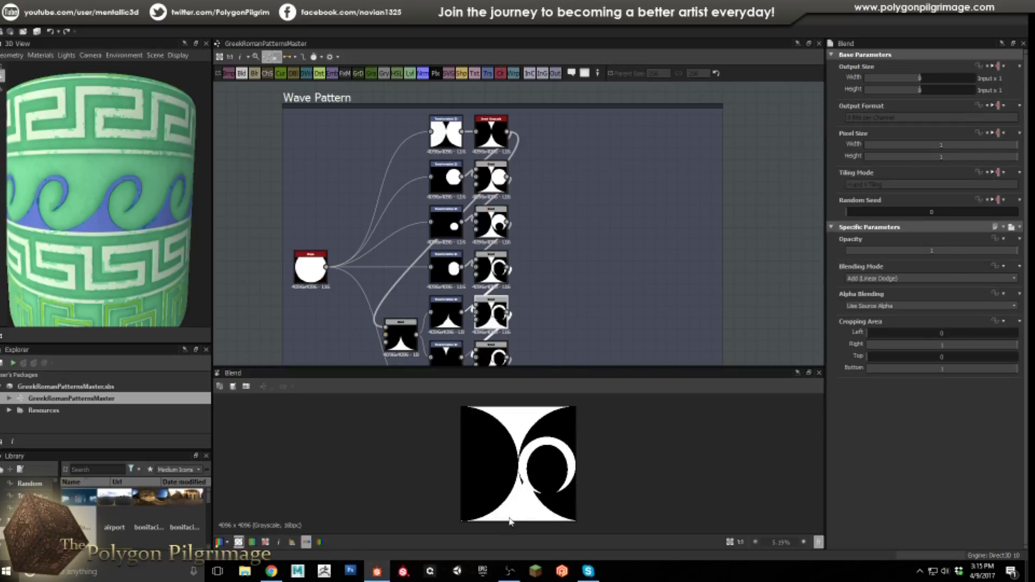
left_click(443, 315)
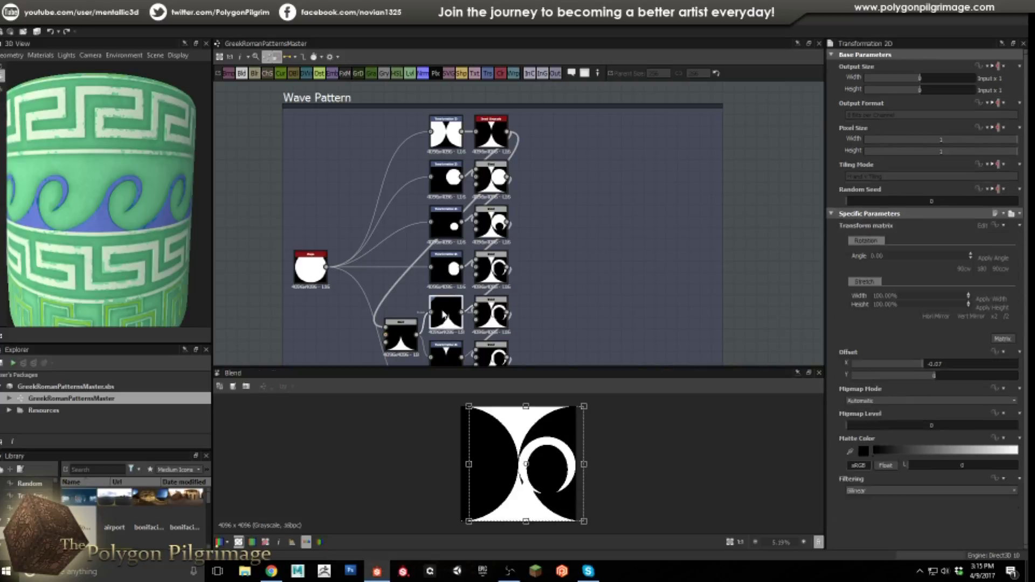
left_click(495, 278)
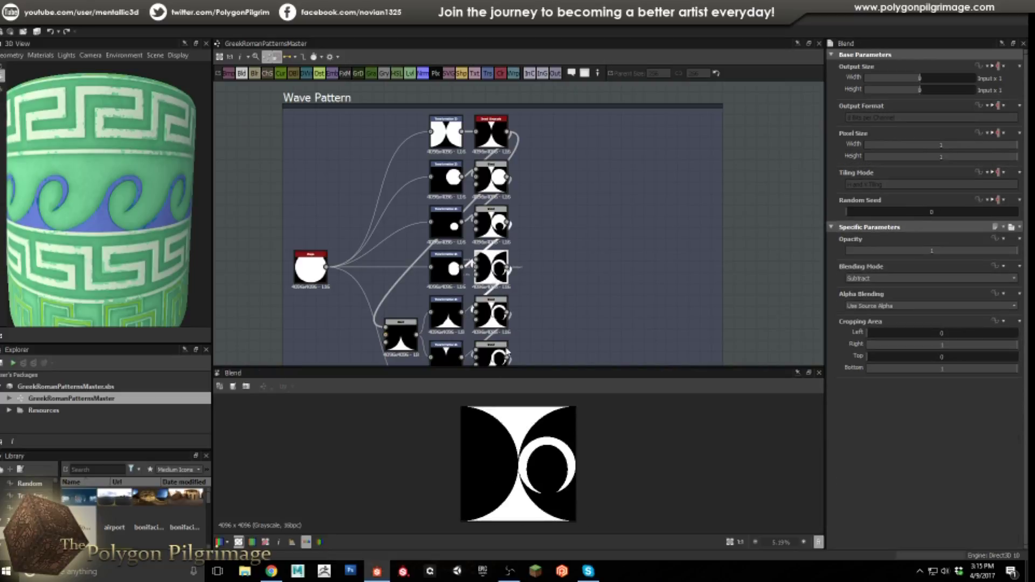
left_click(491, 316)
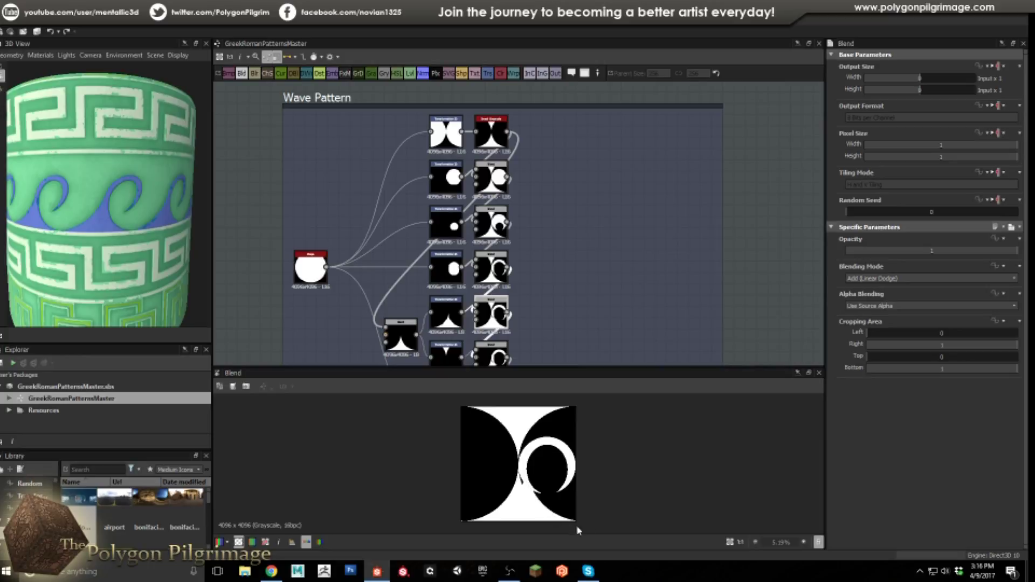
Step: Preview the Wave Pattern's remaining Subtract Blends down to the finished wave curl, including the Transformation 2D that removes the upper shape
middle_click_drag(558, 345, 539, 250)
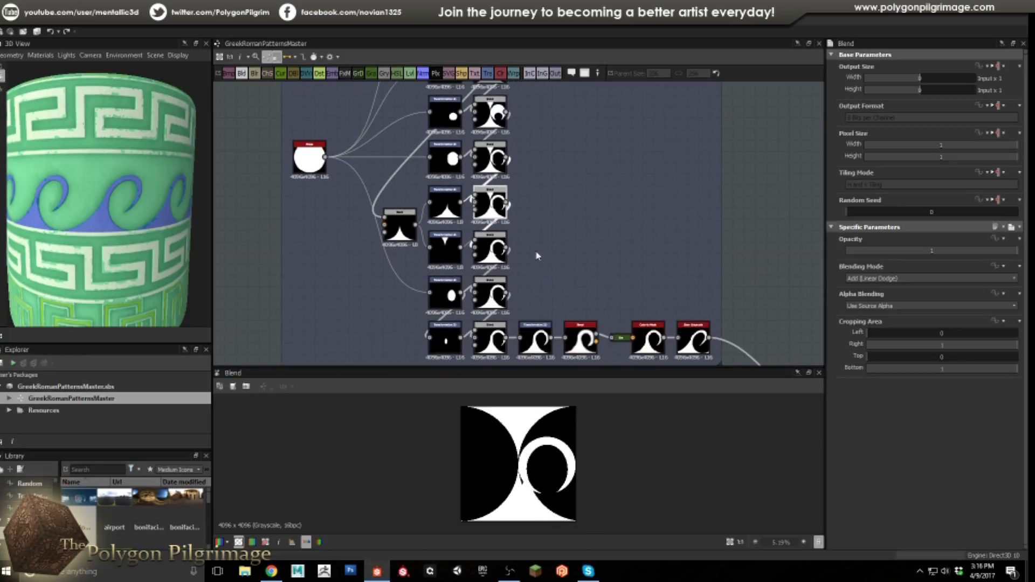
left_click(500, 249)
left_click(449, 260)
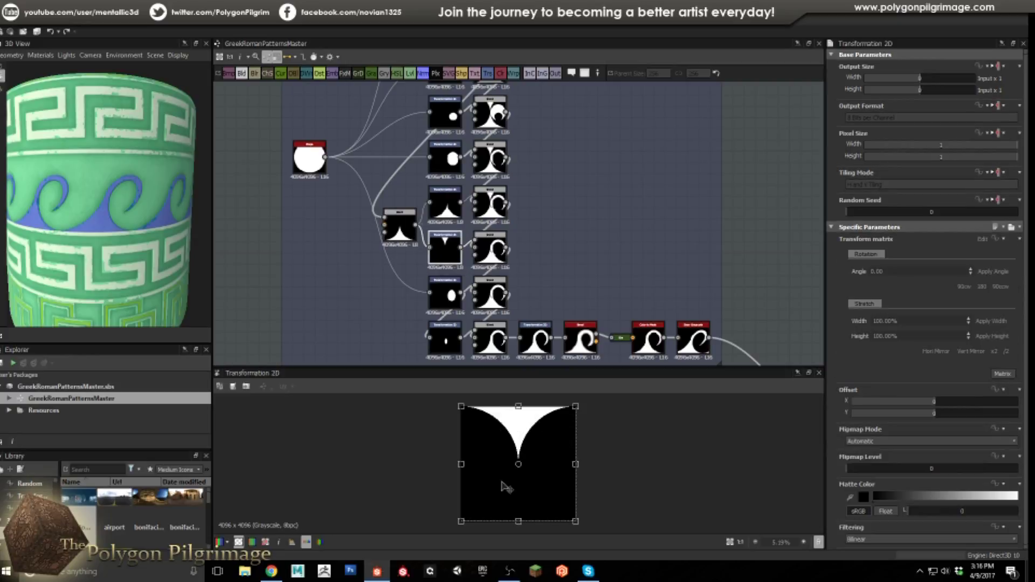
left_click(493, 245)
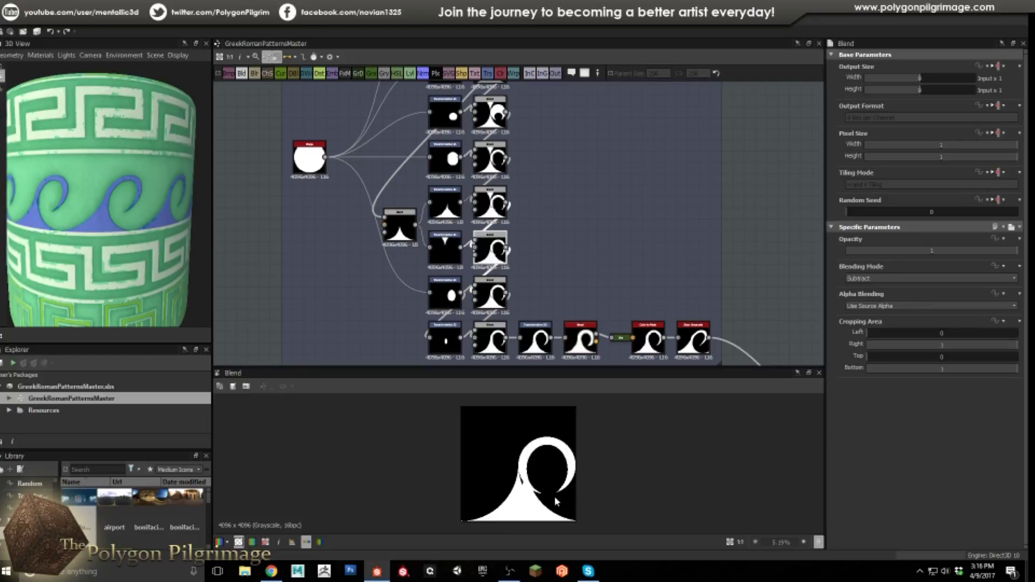
left_click(491, 284)
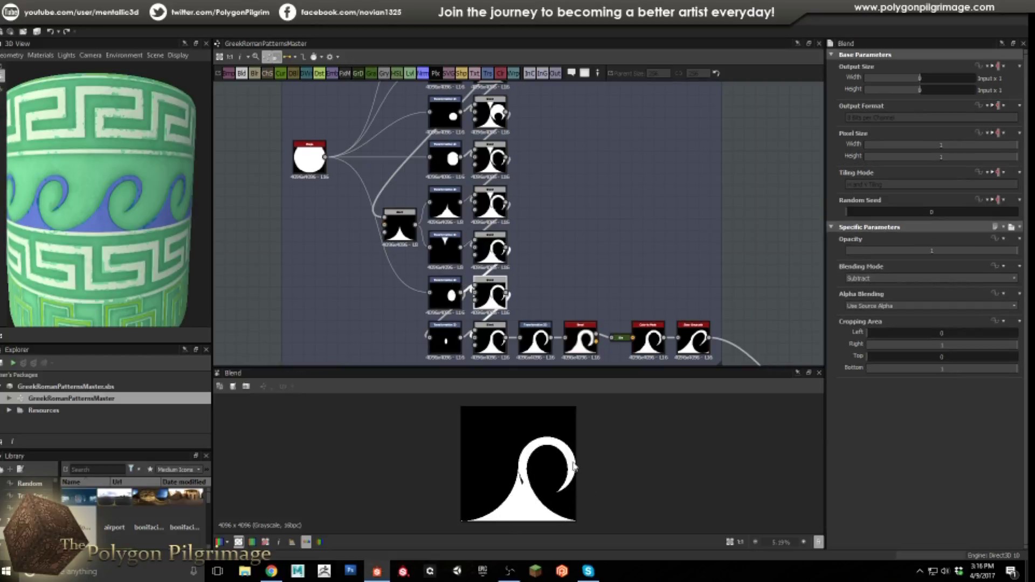
left_click(492, 340)
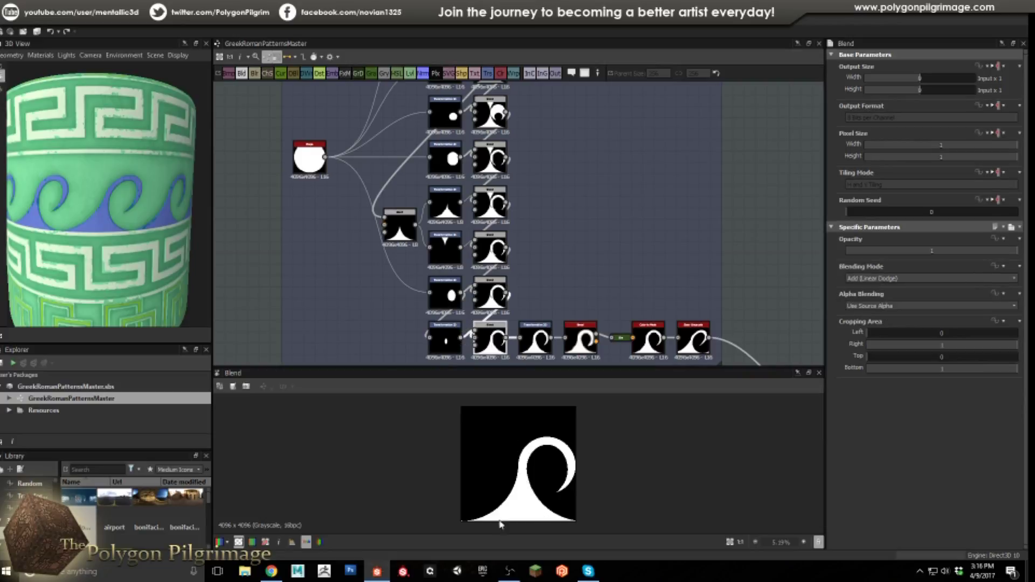
Step: Preview the Transformation 2D, Bevel and Color to Mask nodes that follow the Wave Pattern's last Blend
middle_click_drag(576, 252, 548, 195)
left_click(506, 282)
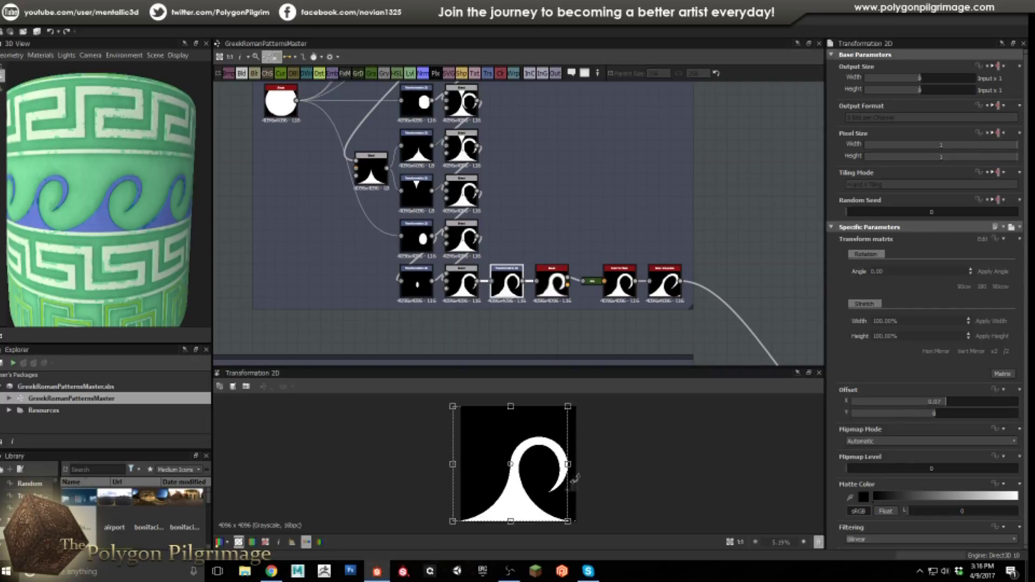
left_click(559, 281)
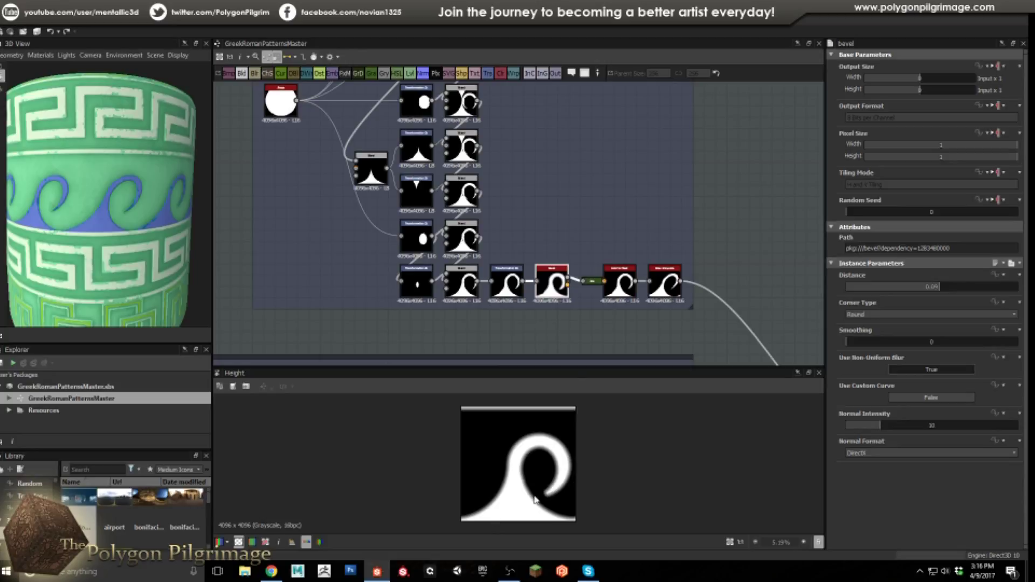
left_click(620, 281)
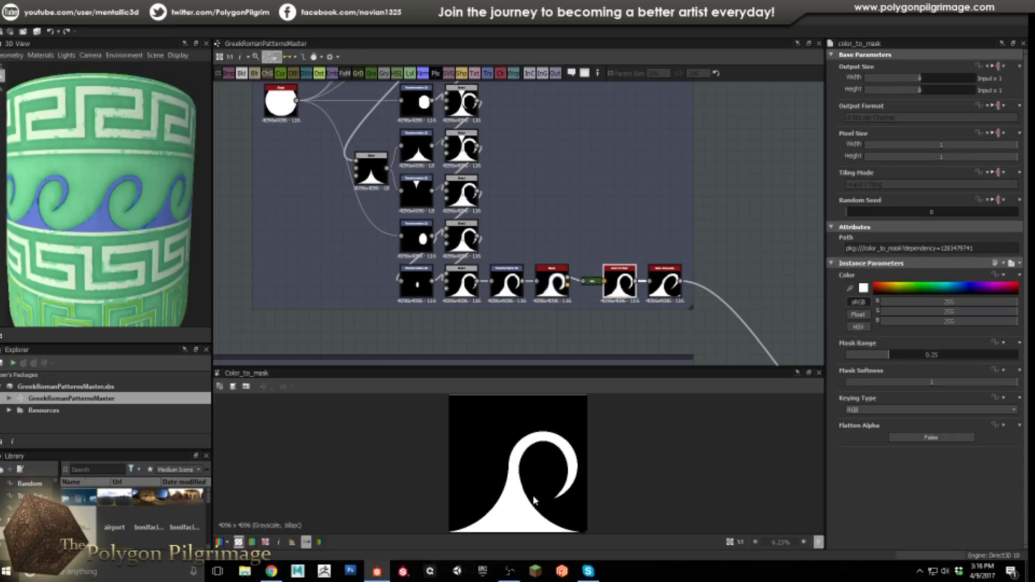
scroll(561, 485, "down", 1)
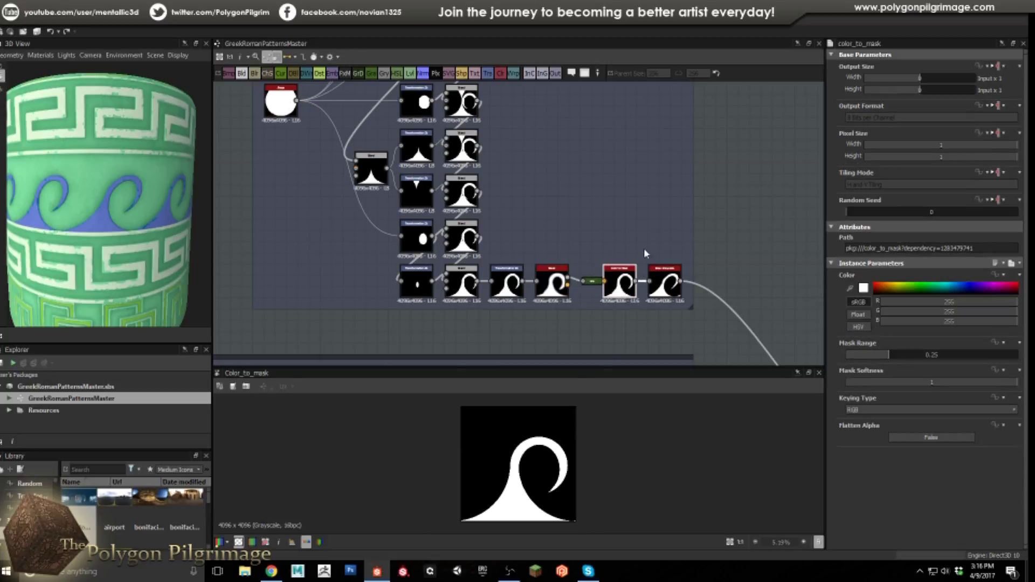
Step: Compare the Wave Pattern's Color to Mask output with the Skew Grayscale result and inspect the skew's parameters
middle_click_drag(645, 255, 538, 239)
scroll(558, 273, "up", 2)
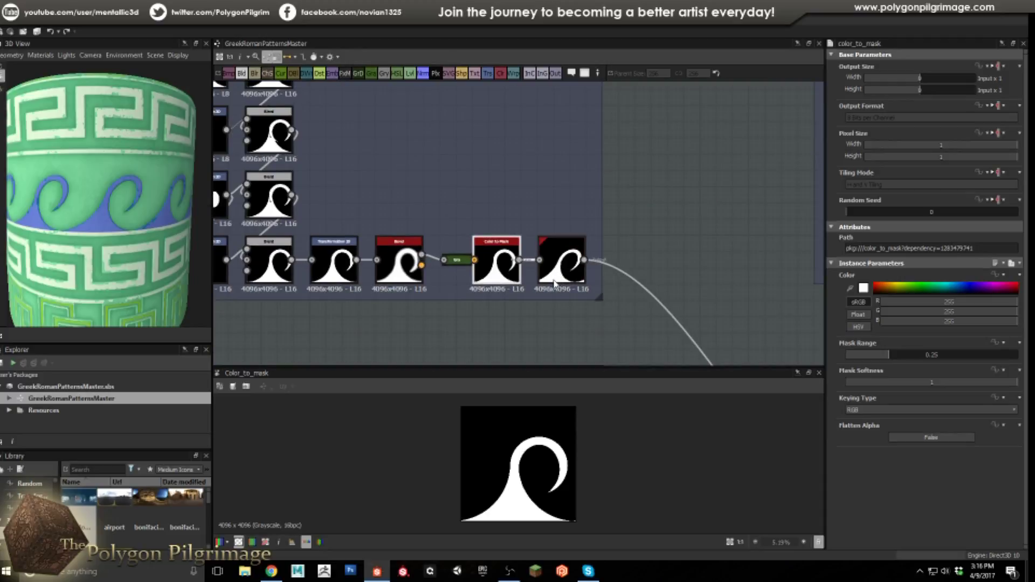
middle_click_drag(556, 282, 578, 297)
left_click(579, 268)
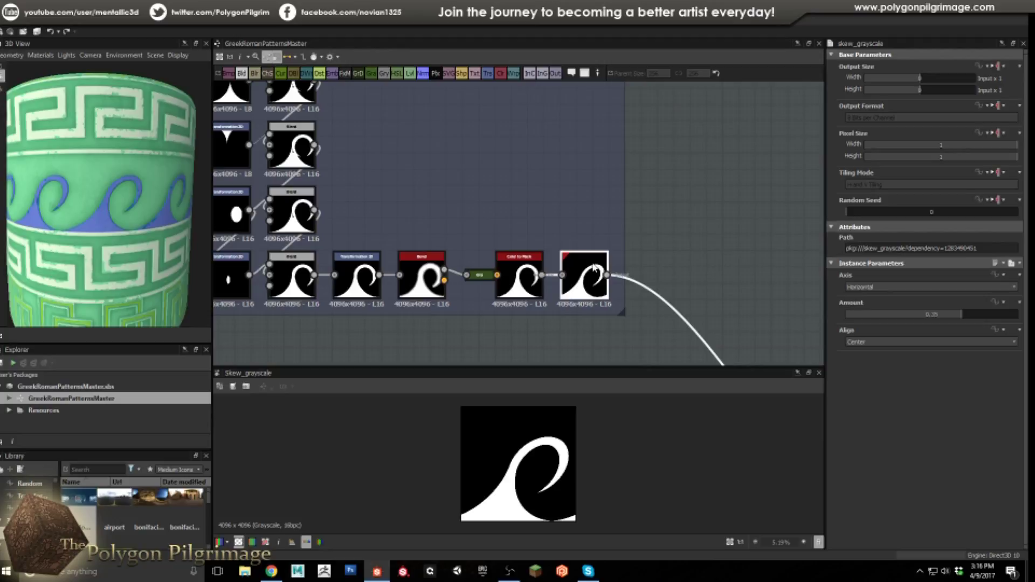
left_click(536, 283)
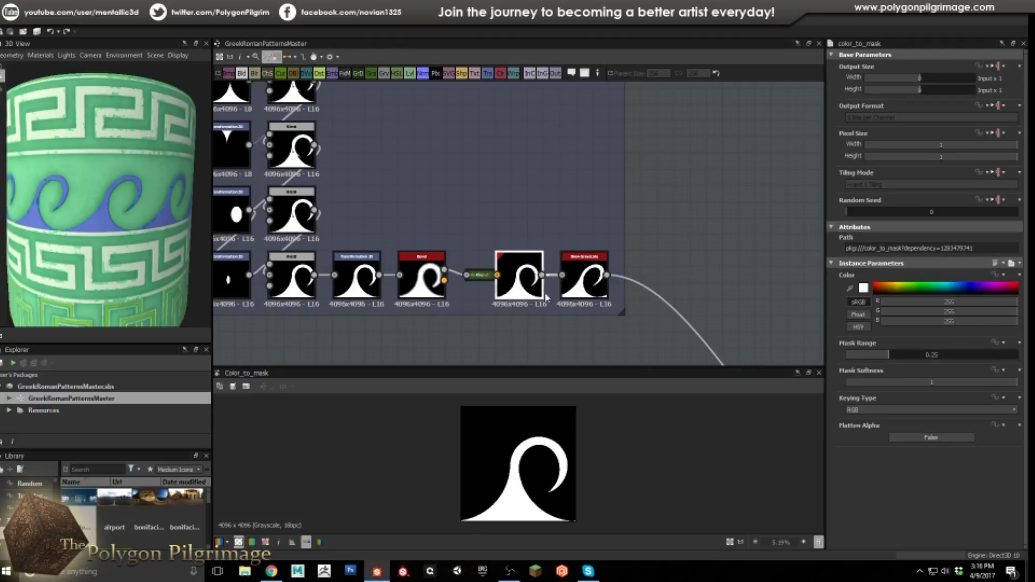
left_click(592, 289)
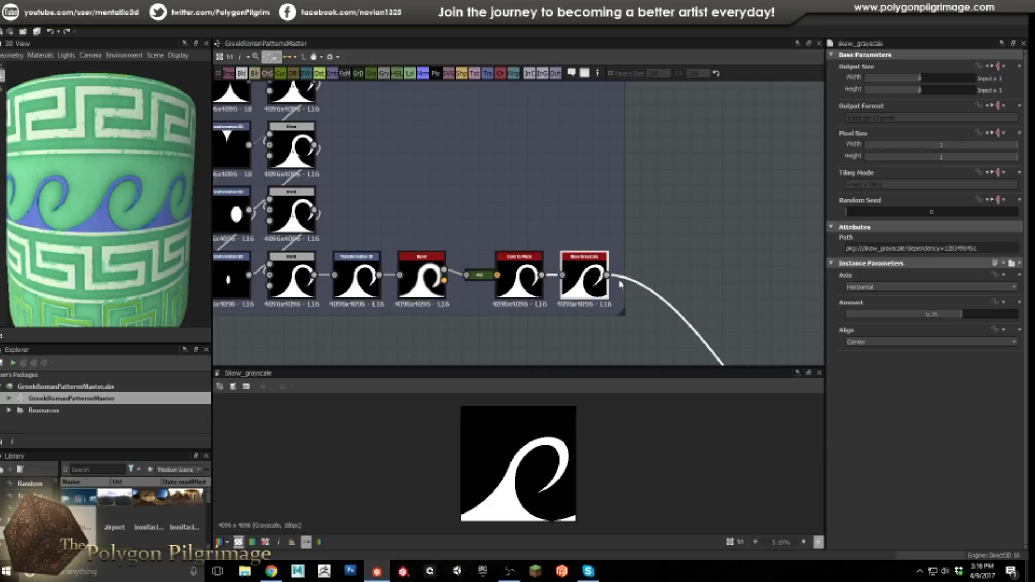
left_click(578, 279)
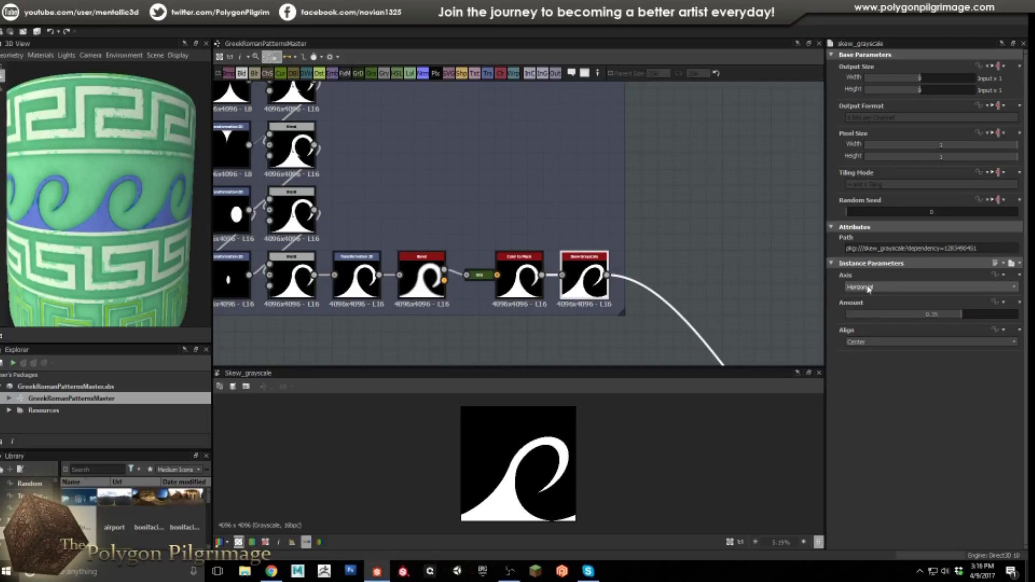
Step: Locate the Interlocking Pattern frame in the graph and examine the matching interlocking band low on the 3D cylinder
scroll(625, 302, "down", 3)
scroll(630, 252, "down", 2)
left_click_drag(54, 210, 90, 209)
scroll(495, 230, "down", 1)
middle_click_drag(495, 231, 549, 213)
middle_click_drag(481, 201, 529, 205)
left_click_drag(166, 157, 119, 251)
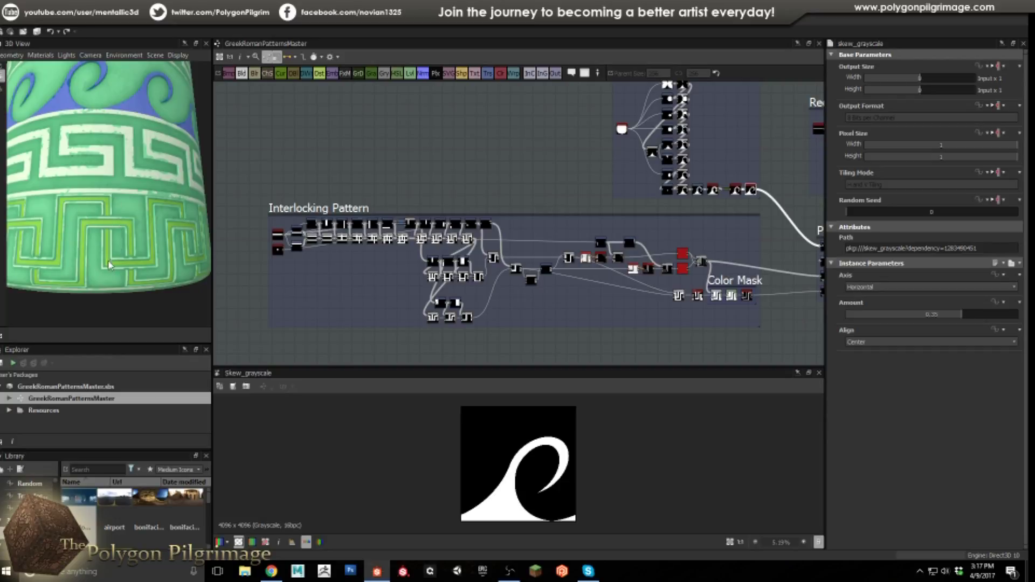
left_click_drag(128, 275, 93, 253)
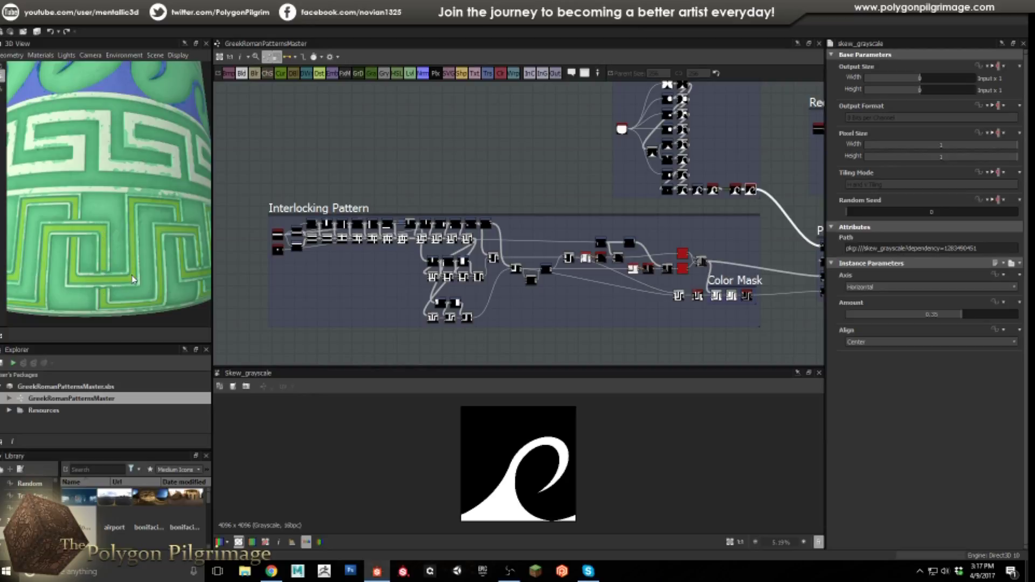
scroll(102, 267, "down", 5)
left_click_drag(103, 265, 253, 286)
Step: Preview the Interlocking Pattern's horizontal bar Shape and inspect its Size settings
middle_click_drag(353, 284, 372, 292)
scroll(356, 259, "up", 6)
left_click(337, 249)
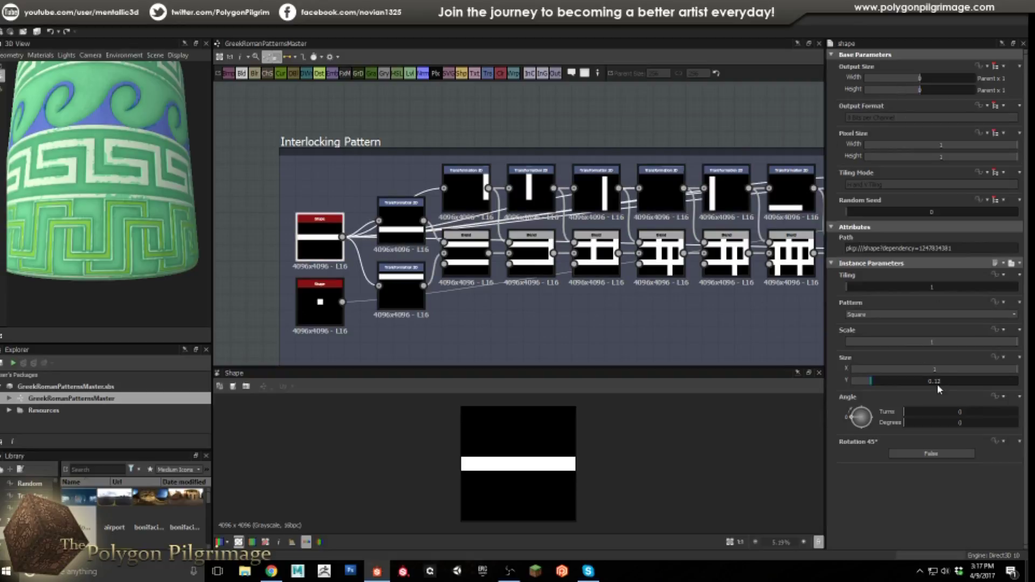
Step: Preview the Rectangular Pattern's Transformation 2D with the centred horizontal bar and inspect the bar's edge up close for comparison
scroll(631, 216, "down", 8)
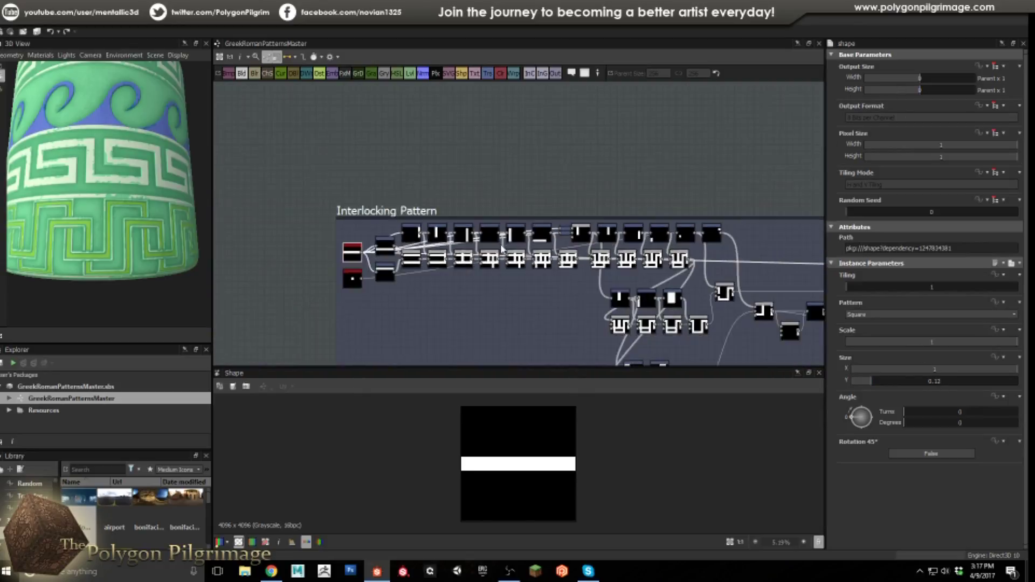
scroll(701, 205, "up", 6)
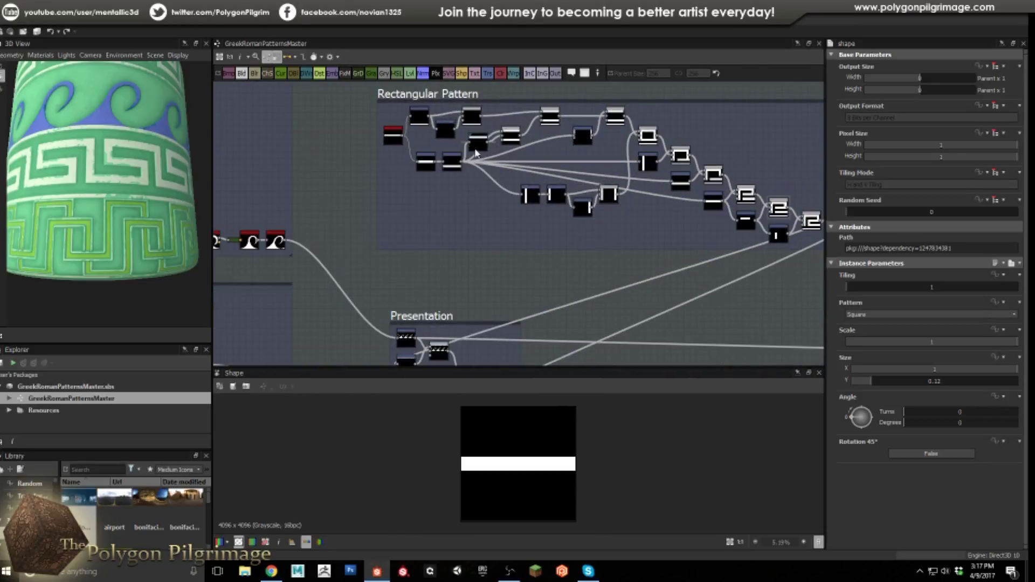
left_click(426, 161)
middle_click_drag(459, 227, 505, 264)
scroll(568, 211, "up", 5)
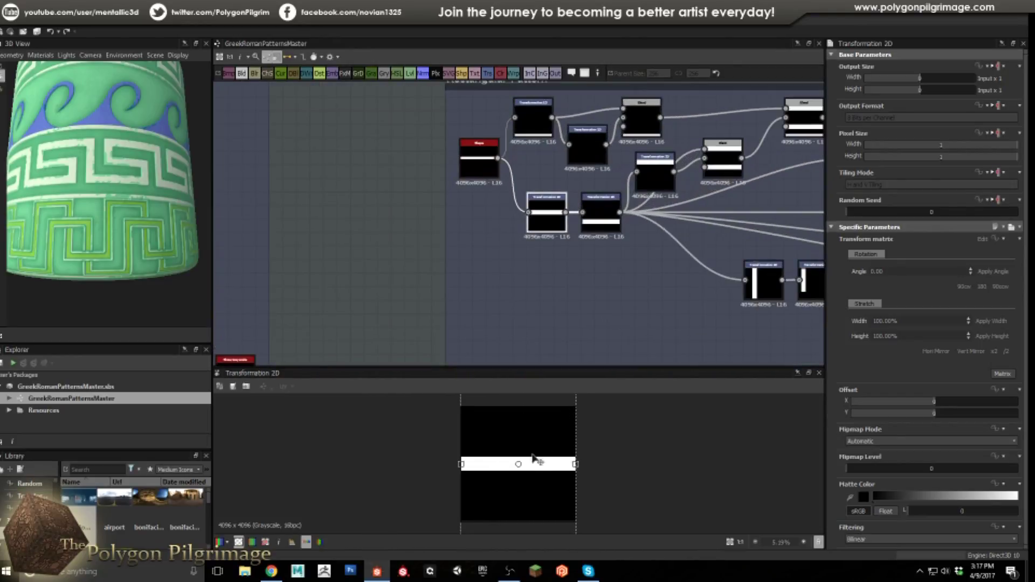
scroll(539, 446, "up", 10)
scroll(566, 441, "down", 10)
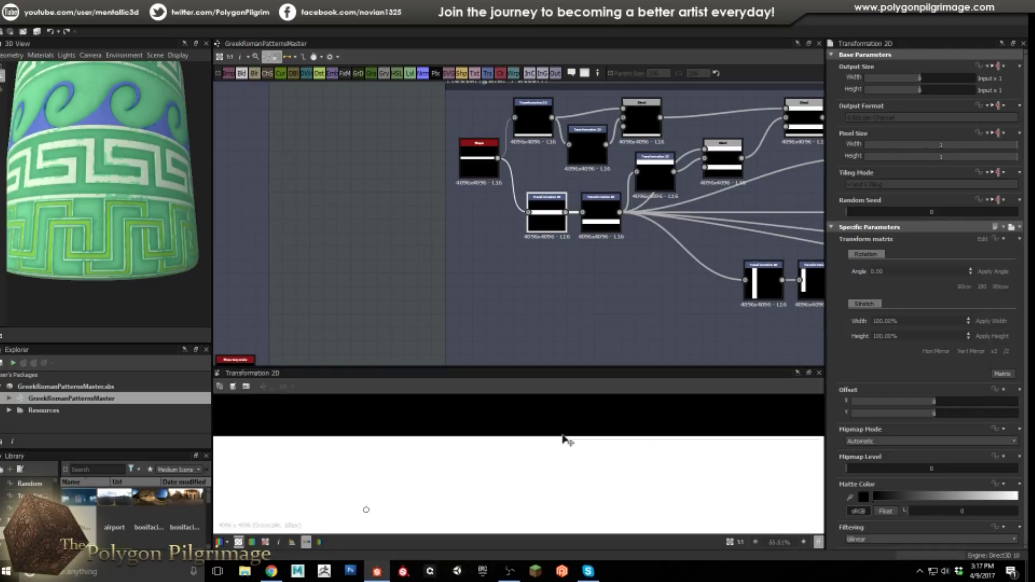
scroll(550, 438, "up", 2)
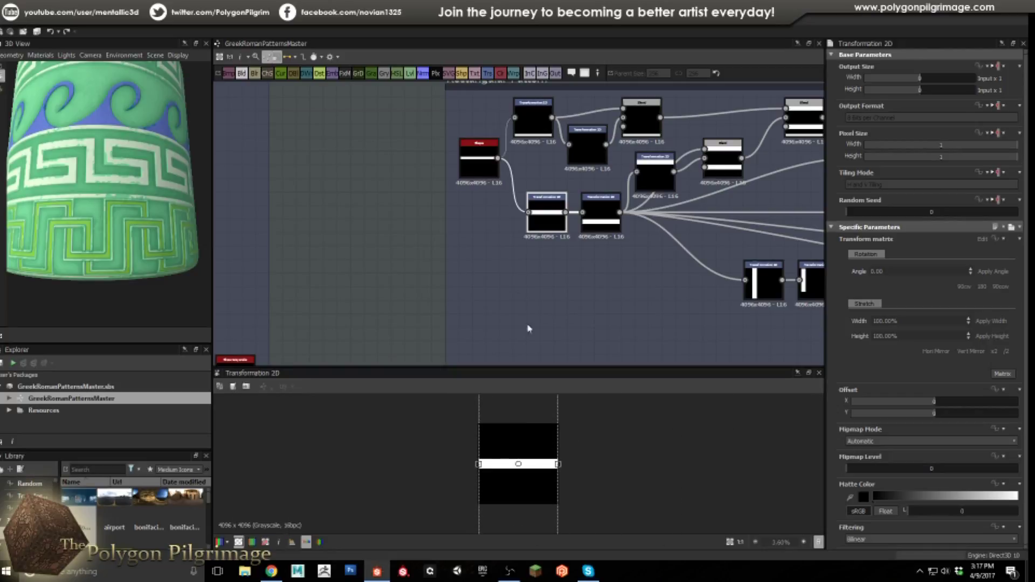
Step: Return to the Interlocking Pattern frame and preview its horizontal bar Shape again
scroll(517, 269, "down", 6)
middle_click_drag(446, 237, 469, 235)
scroll(356, 220, "up", 5)
left_click(356, 220)
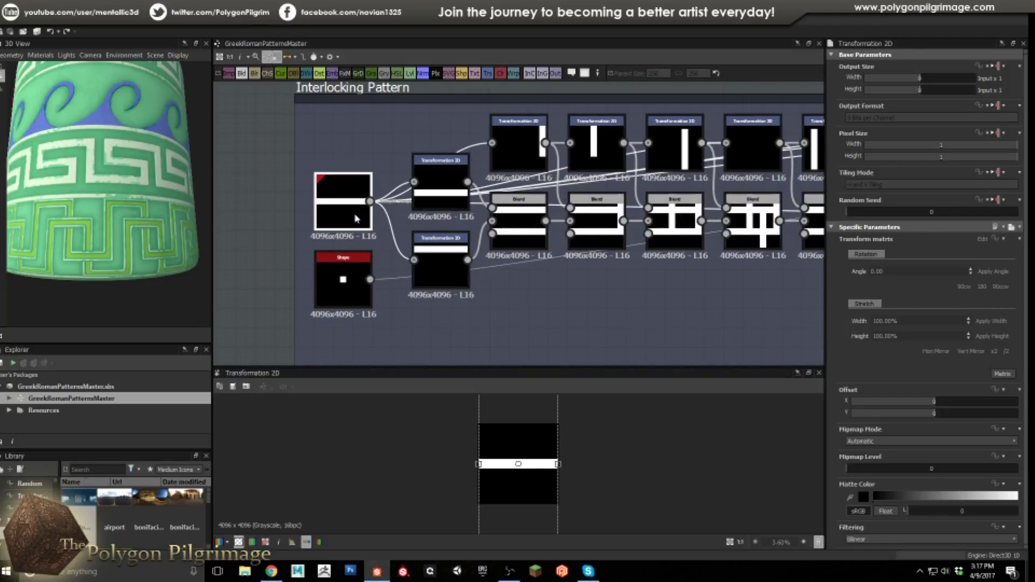
scroll(546, 258, "up", 2)
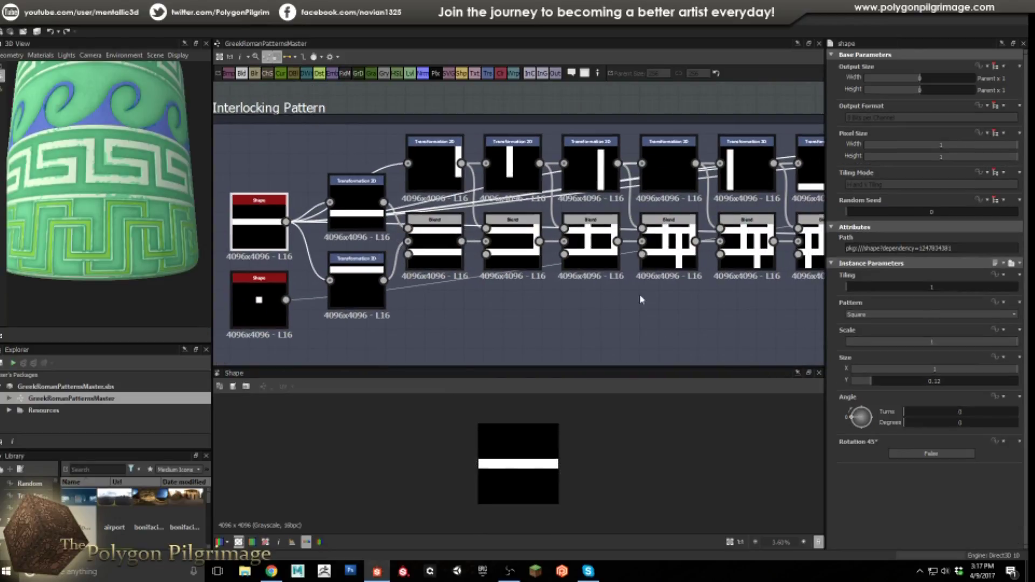
scroll(619, 289, "down", 1)
scroll(521, 298, "down", 1)
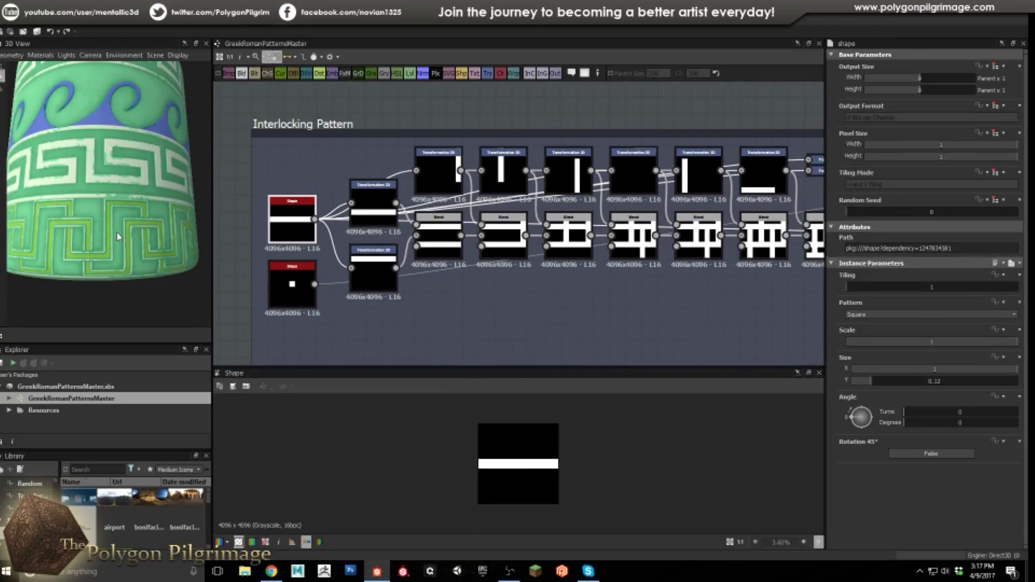
Step: Inspect the Interlocking Pattern's upper bar Transformation 2D, the Blend joining both horizontal bars, and the first vertical bar Transformation 2D
left_click(384, 207)
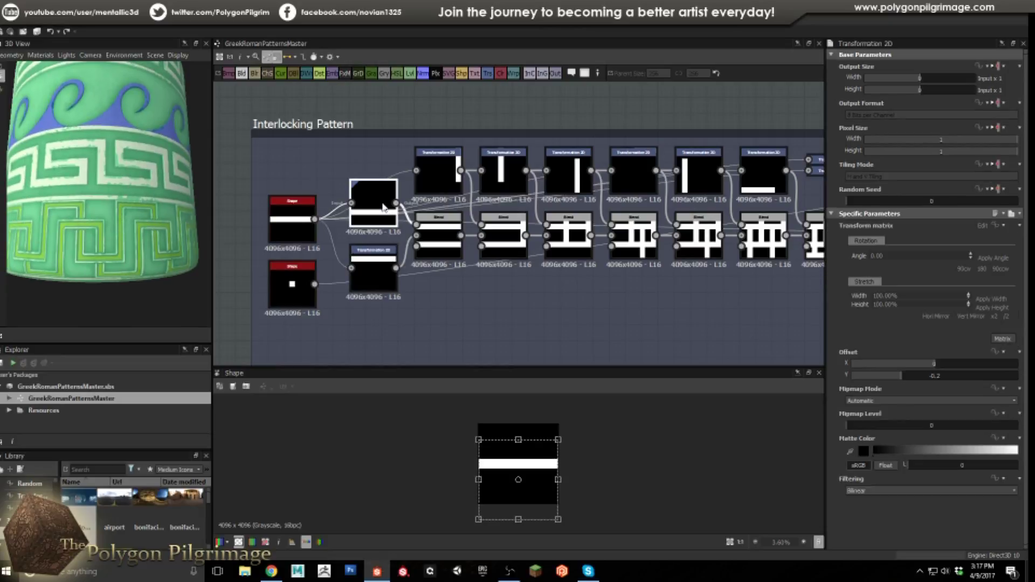
left_click(437, 237)
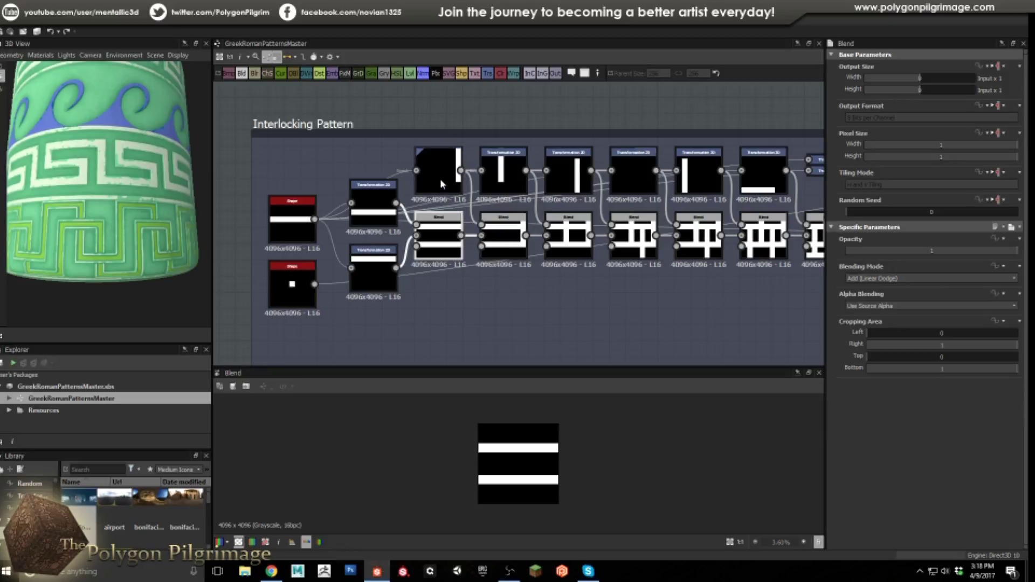
left_click(440, 179)
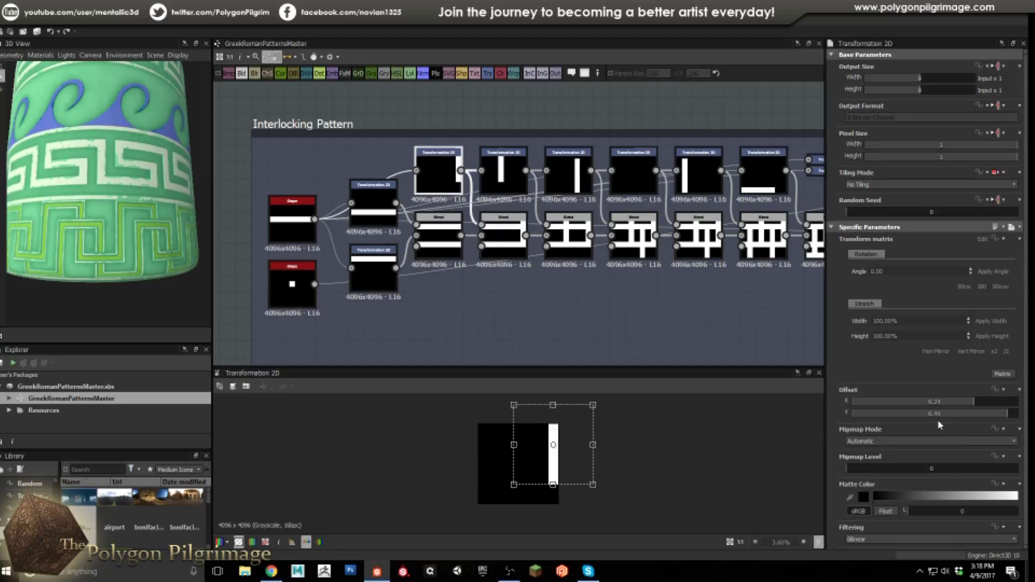
Step: Preview the Interlocking Pattern's successive additive Blends that combine the horizontal and vertical bars into the full grid
left_click(503, 233)
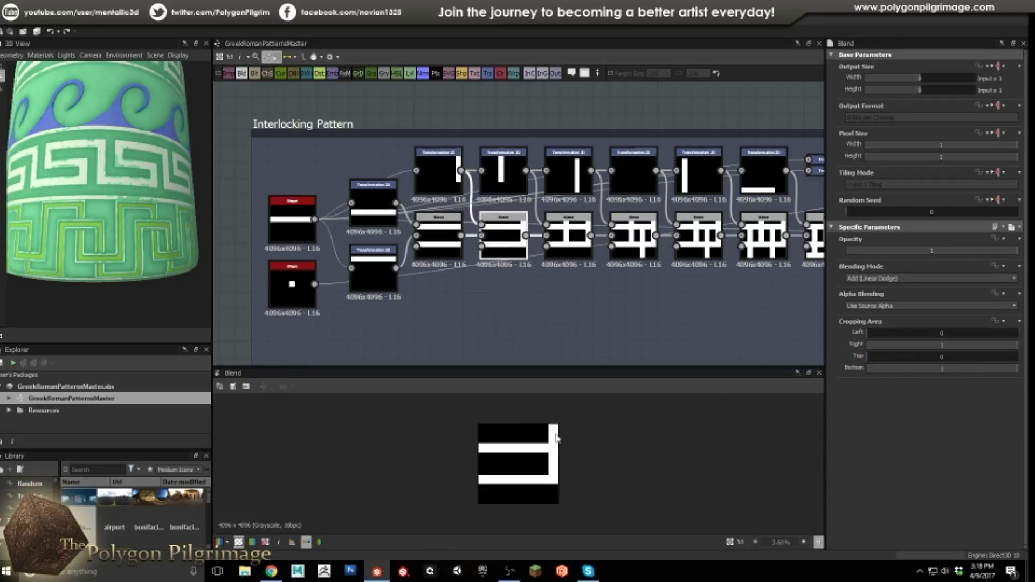
left_click(569, 254)
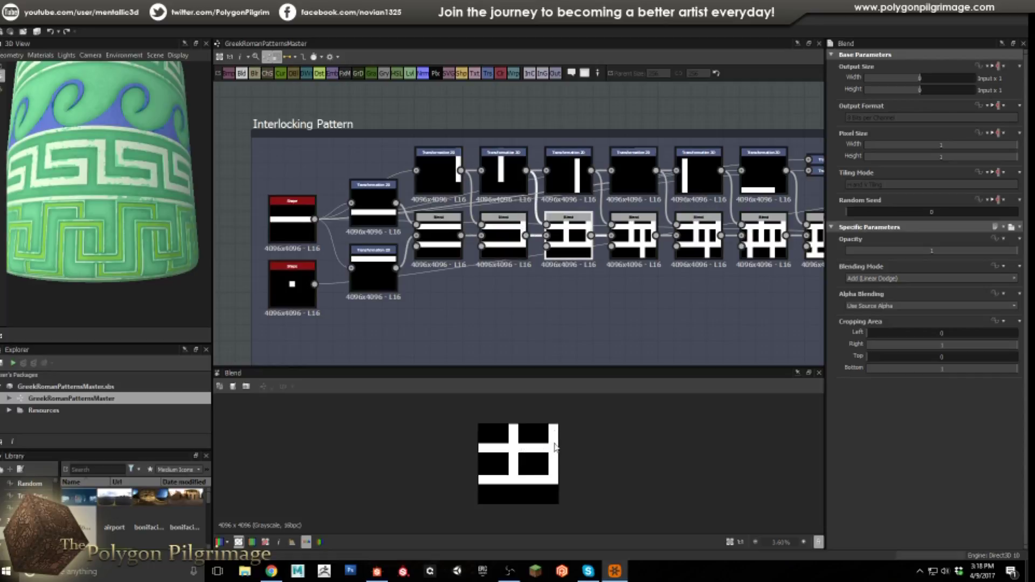
middle_click_drag(656, 347, 534, 351)
left_click(517, 252)
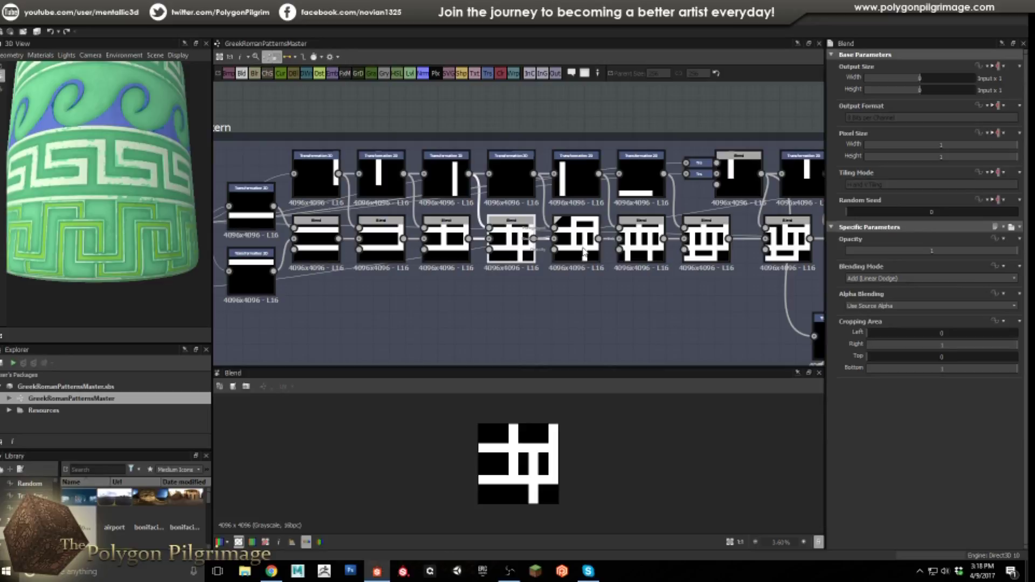
left_click(584, 251)
left_click(644, 251)
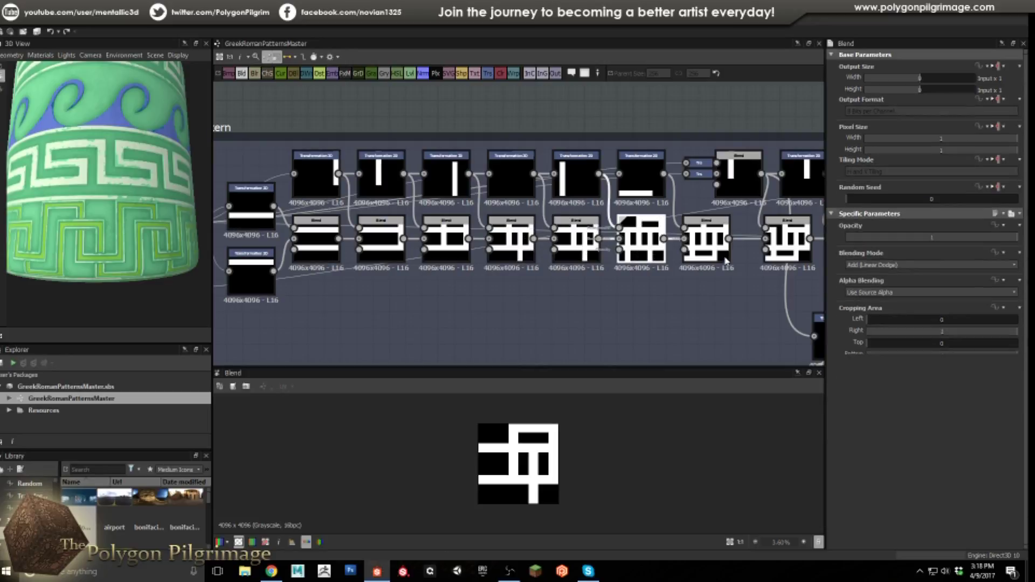
left_click(725, 261)
middle_click_drag(688, 309, 698, 260)
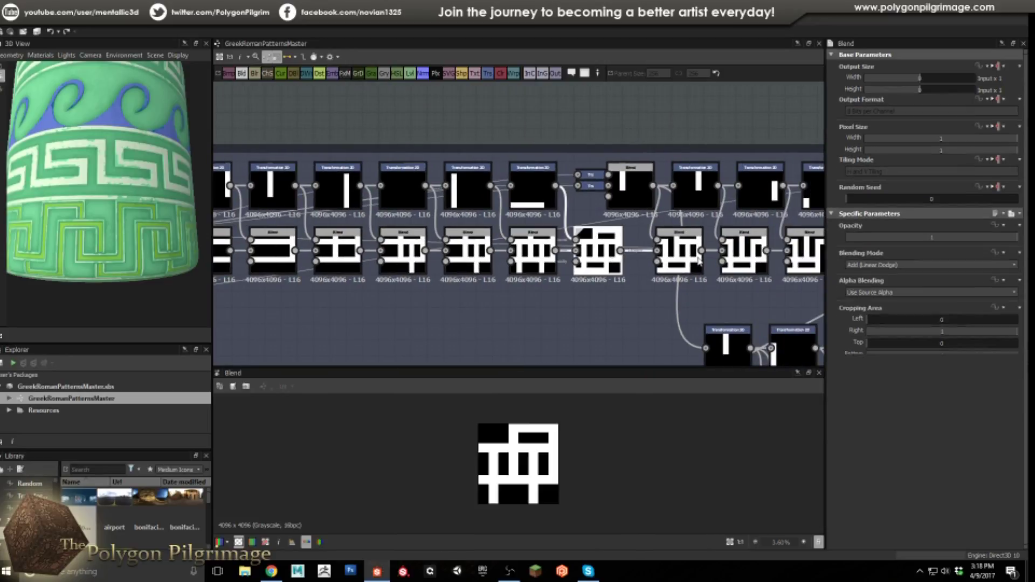
left_click(690, 261)
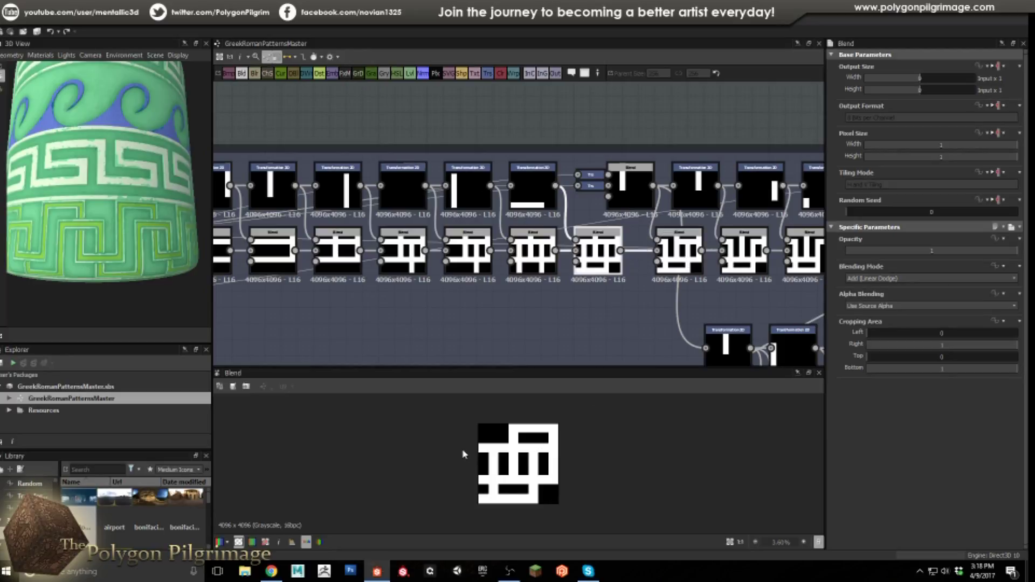
Step: Preview the four Subtract Blends that cut bar segments out of the Interlocking Pattern's grid
middle_click_drag(613, 312, 547, 278)
left_click(503, 216)
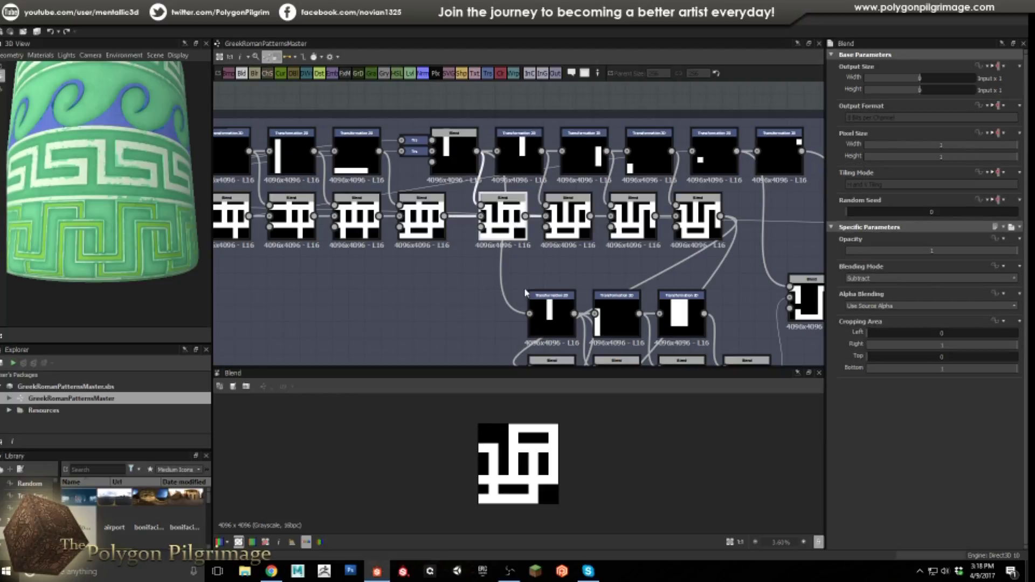
left_click(561, 237)
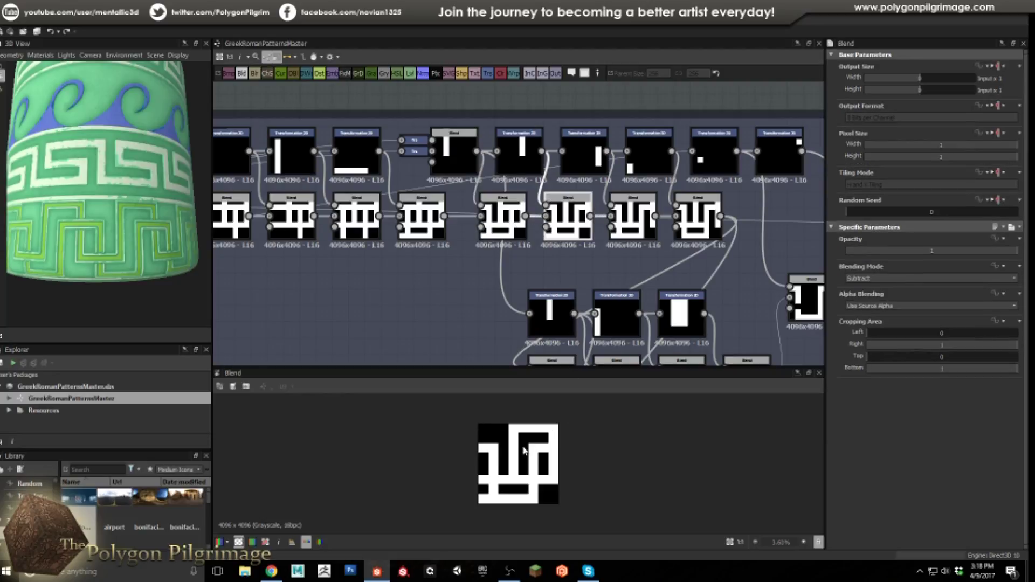
left_click(626, 231)
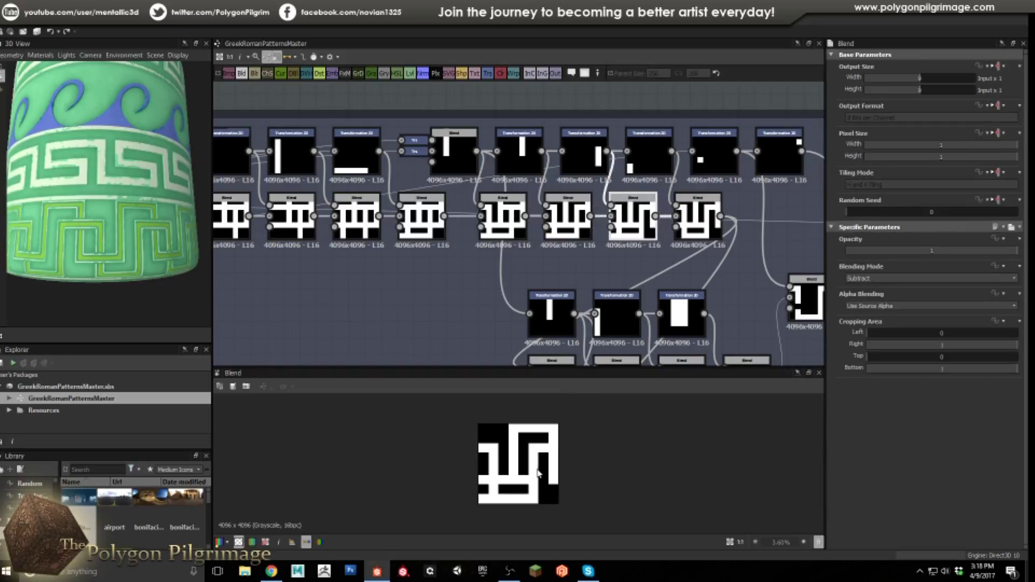
left_click(693, 229)
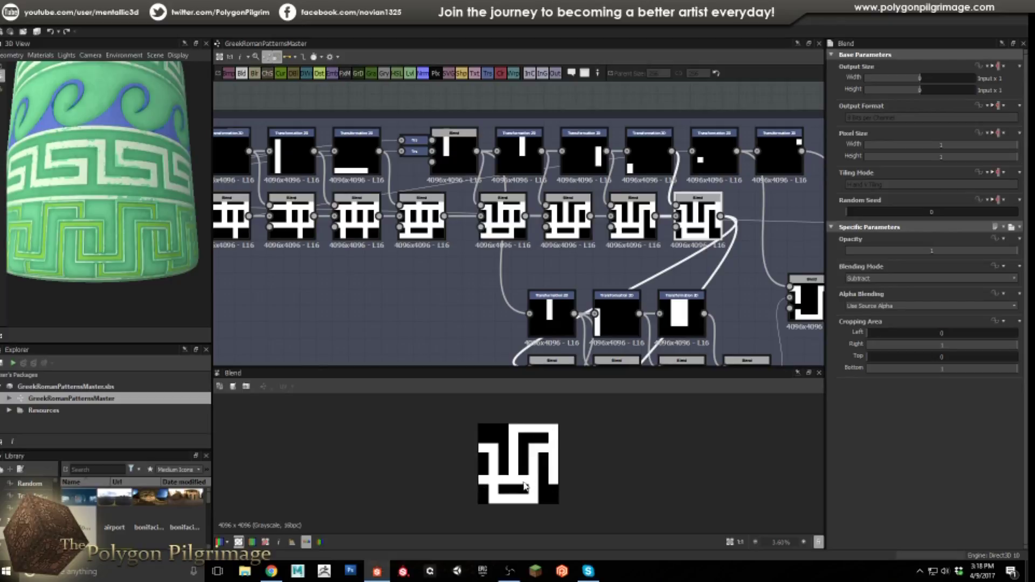
Step: Inspect the middle row of Blends that isolates the U-shaped strand, including the first one's Cropping Area
middle_click_drag(712, 283, 529, 230)
scroll(529, 229, "down", 4)
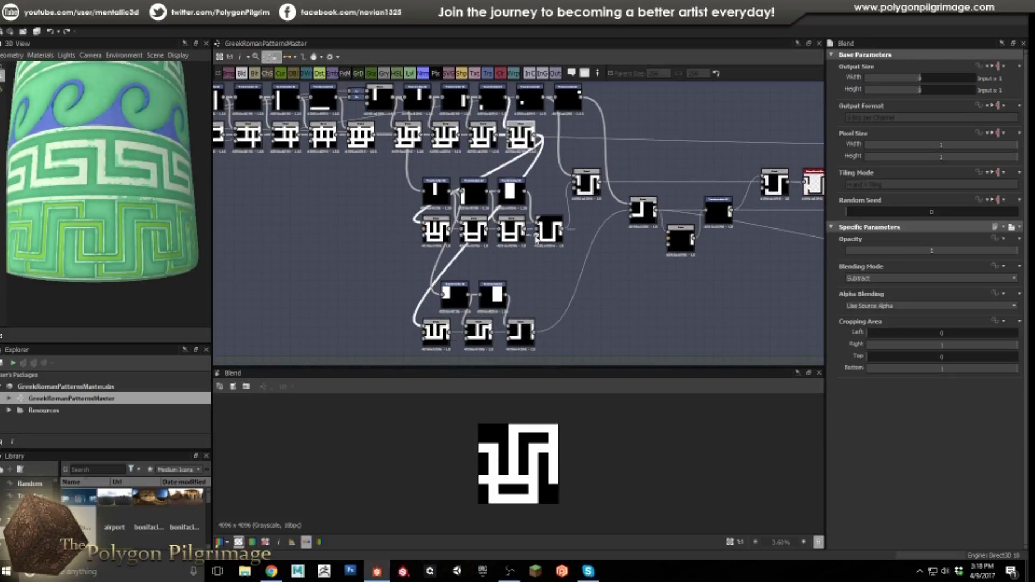
middle_click_drag(533, 239, 509, 218)
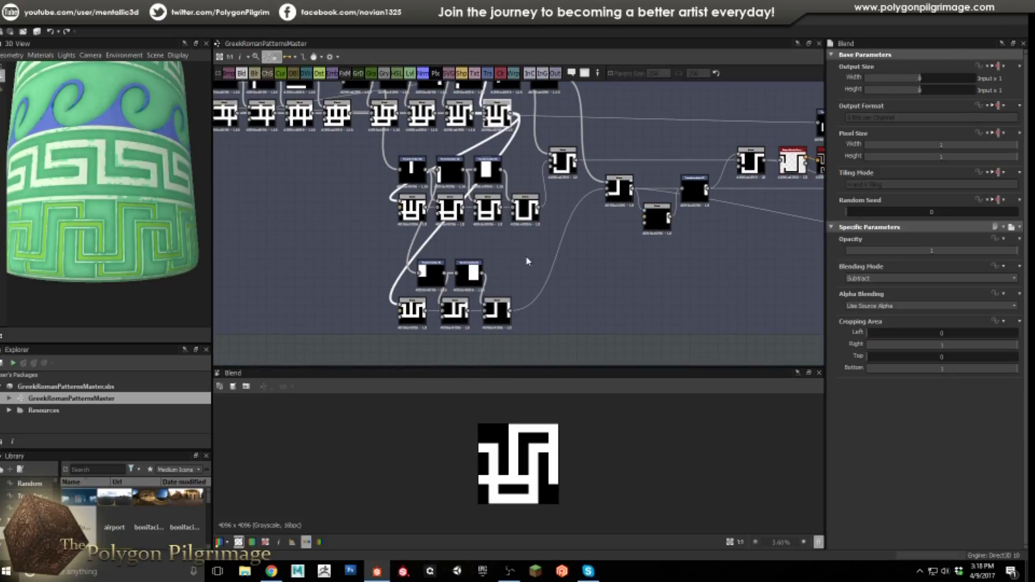
middle_click_drag(526, 242, 498, 244)
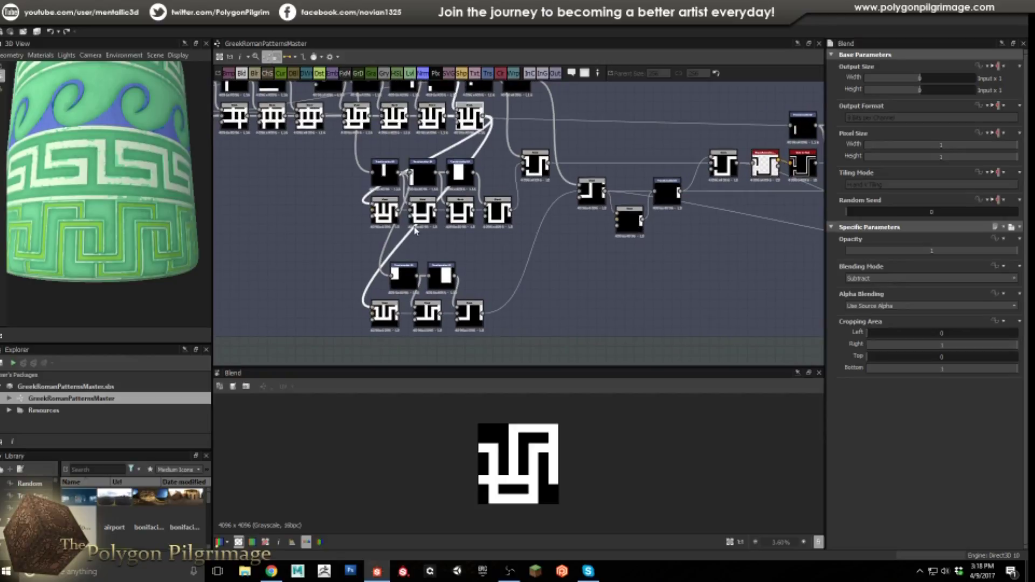
left_click(386, 215)
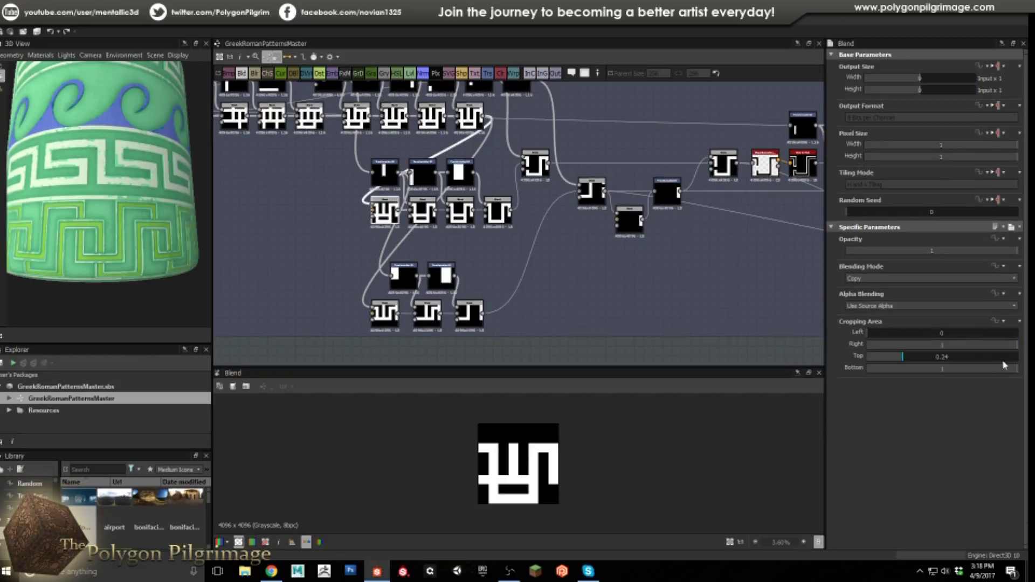
left_click(423, 212)
left_click(461, 213)
left_click(497, 212)
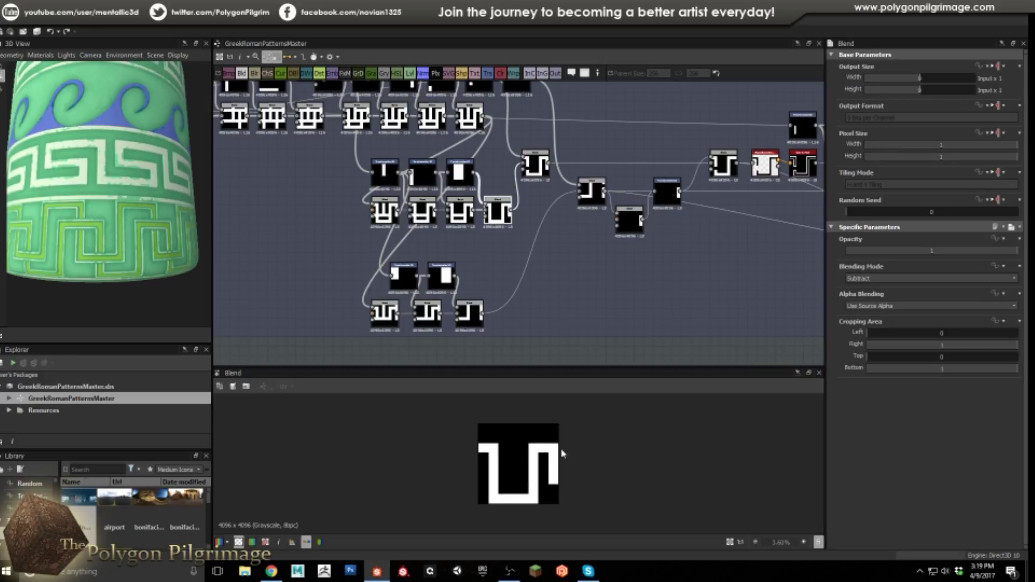
Step: Trace the gap in the U-shaped strand through its Subtract Blend, the small-square Transformation 2D and the source square Shape
middle_click_drag(536, 172, 542, 258)
left_click(542, 258)
scroll(539, 242, "down", 2)
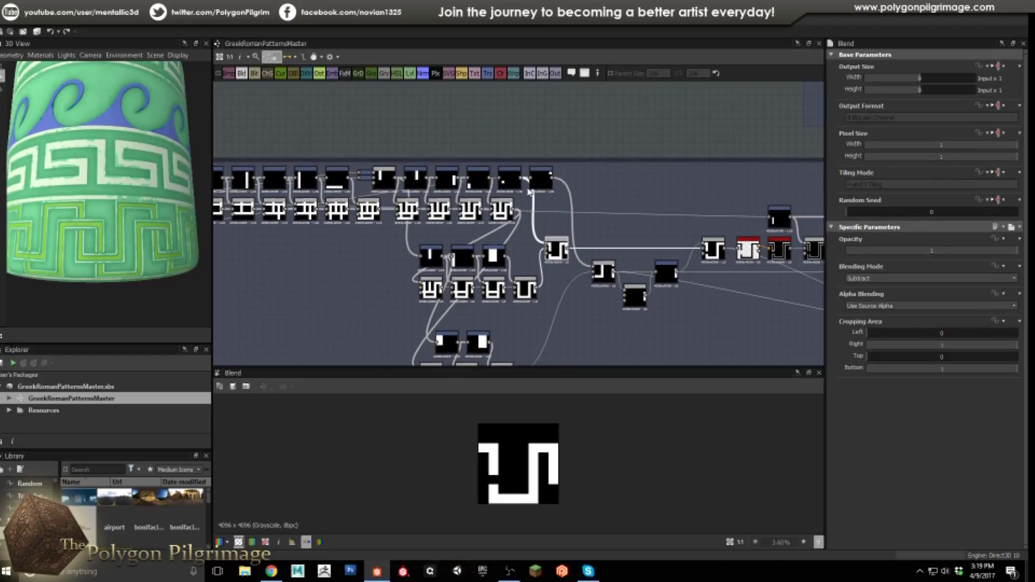
left_click(509, 186)
scroll(581, 272, "down", 2)
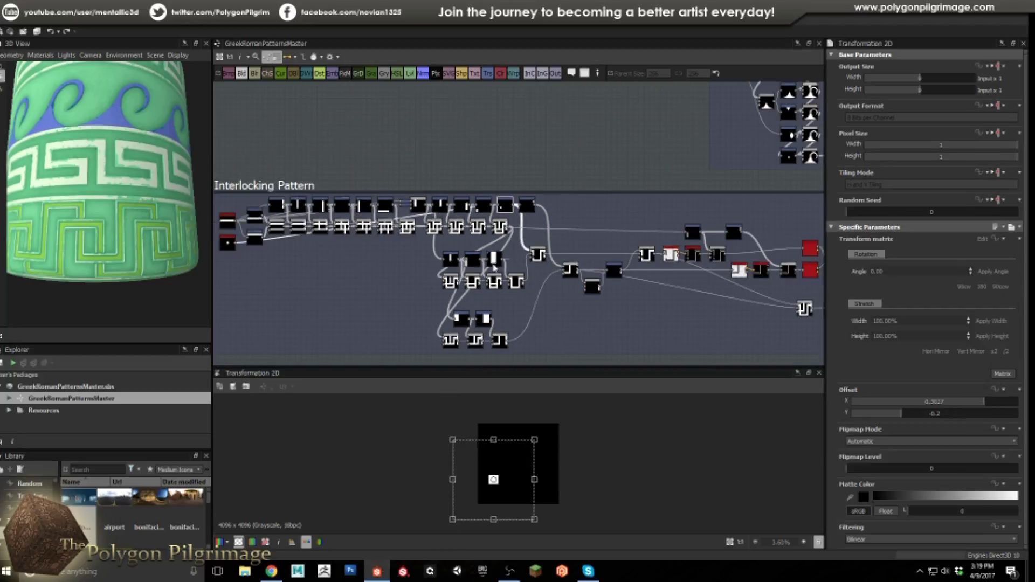
scroll(375, 255, "up", 3)
left_click(382, 246)
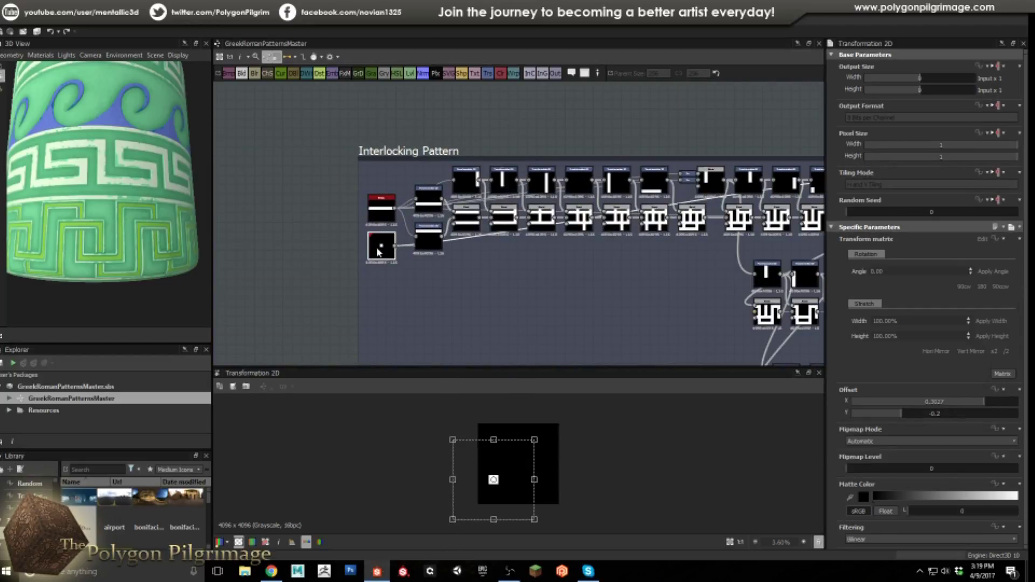
middle_click_drag(712, 303, 410, 318)
left_click(617, 287)
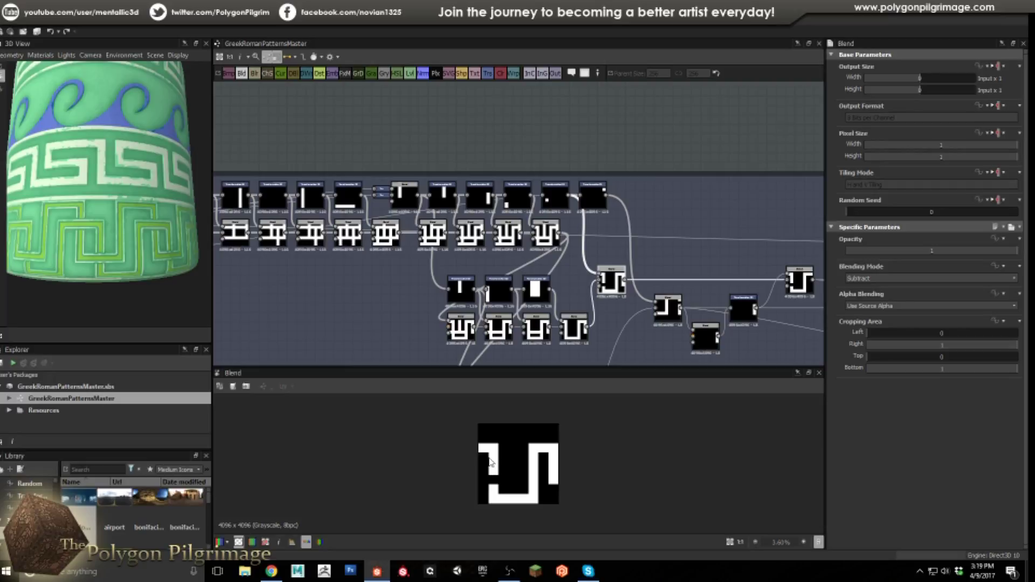
Step: Preview the bottom row of three Blends that isolates the Interlocking Pattern's arch-shaped strand
middle_click_drag(609, 336, 584, 214)
left_click(434, 305)
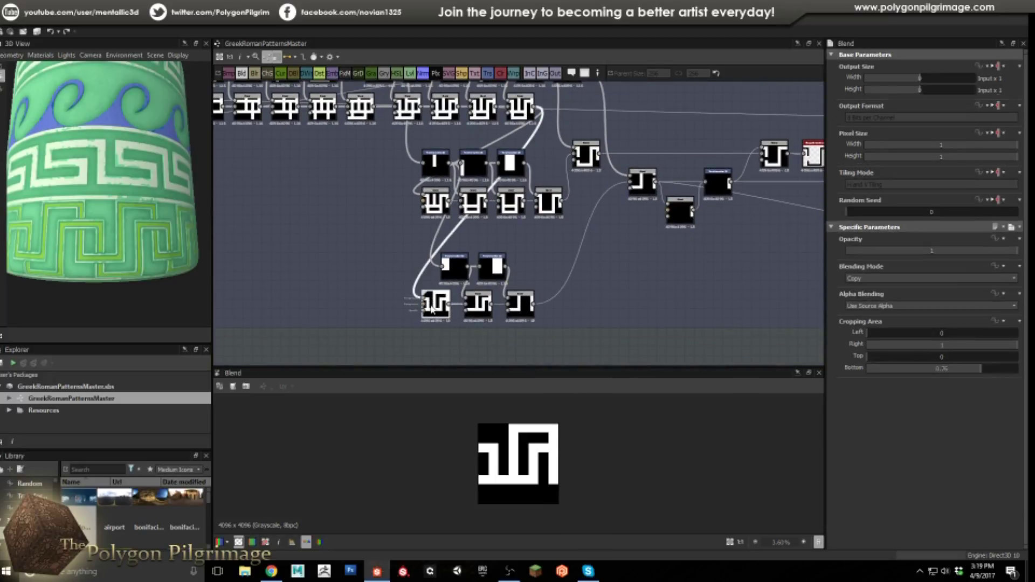
left_click(477, 306)
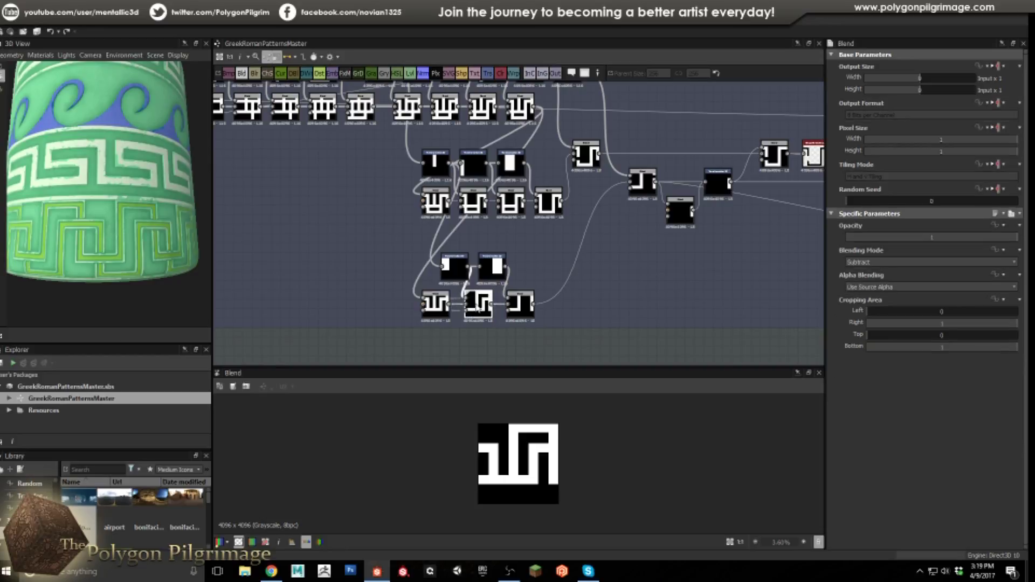
left_click(516, 313)
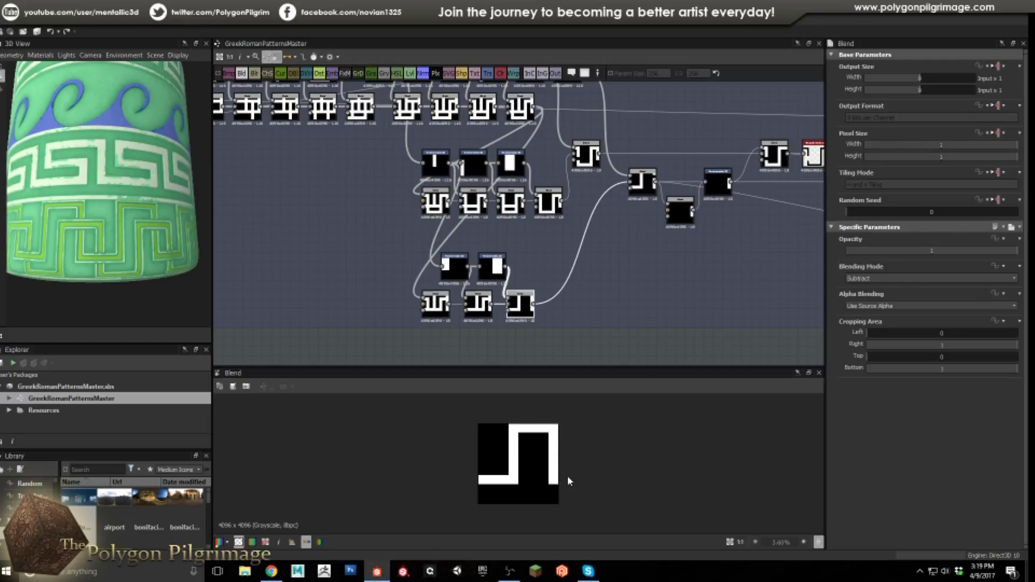
Step: Inspect the Subtract Blend that cuts the arch-shaped strand and the small-square Transformation 2D feeding it
middle_click_drag(665, 272, 509, 314)
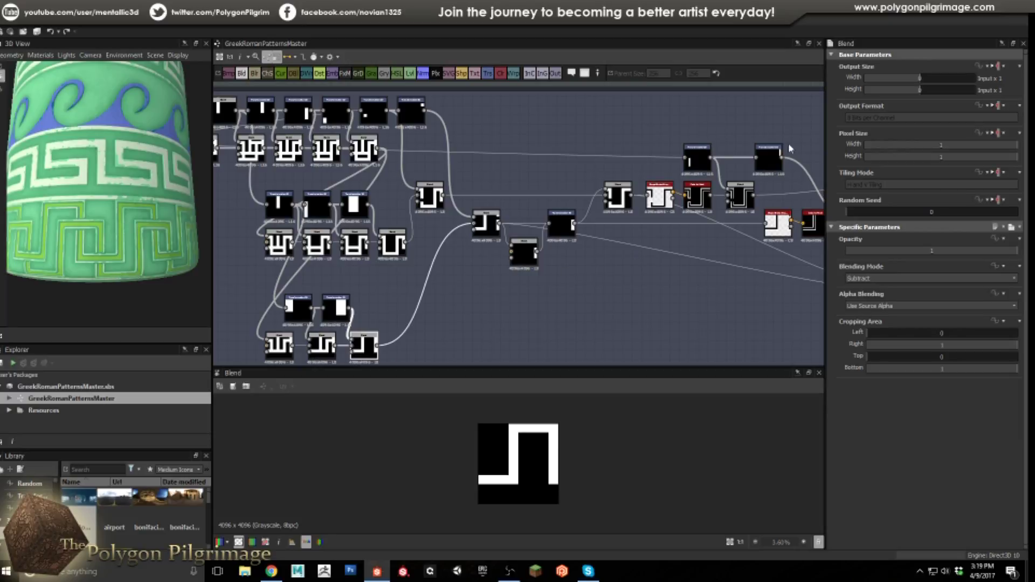
middle_click_drag(426, 206, 446, 238)
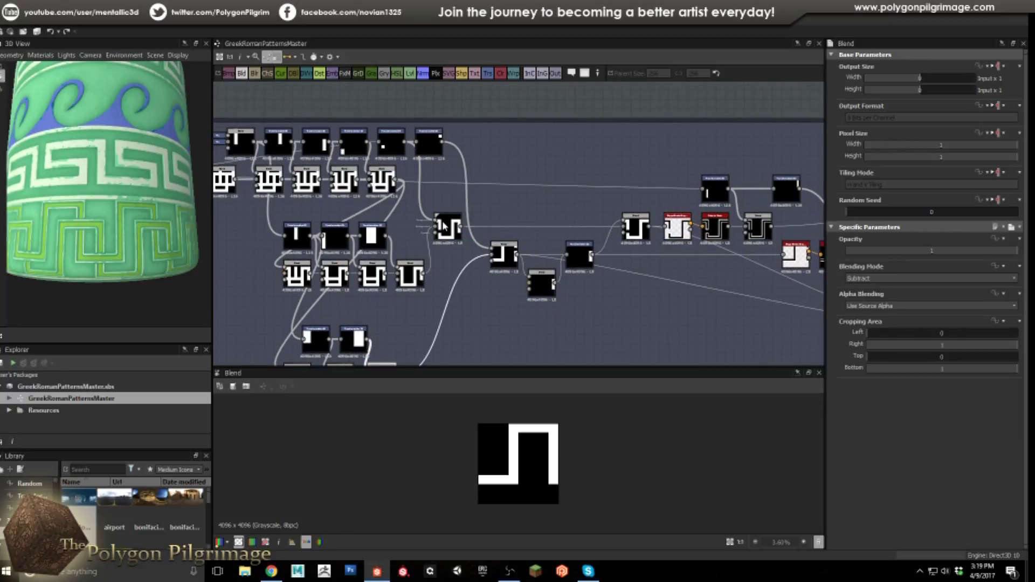
left_click(510, 257)
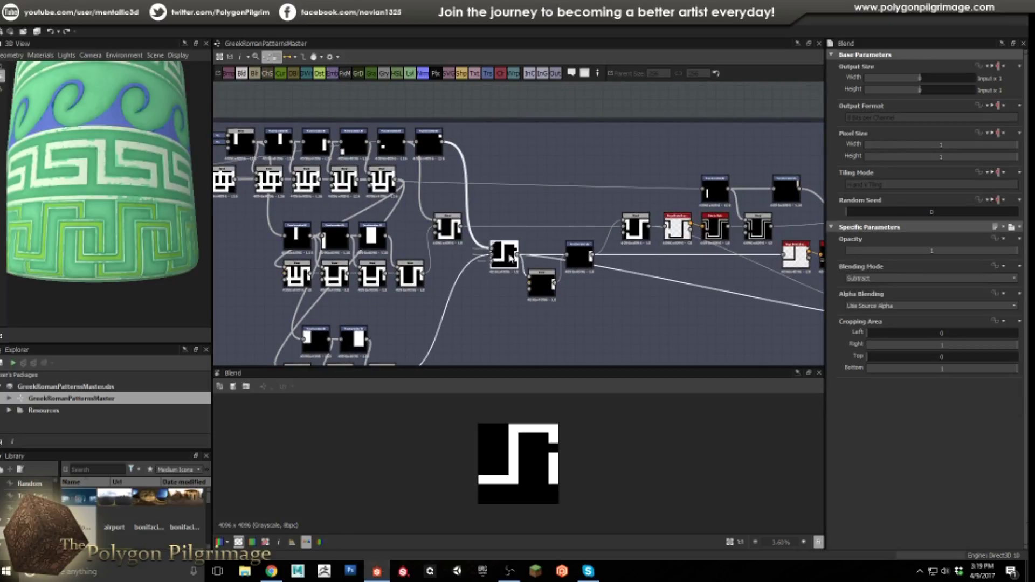
left_click(432, 142)
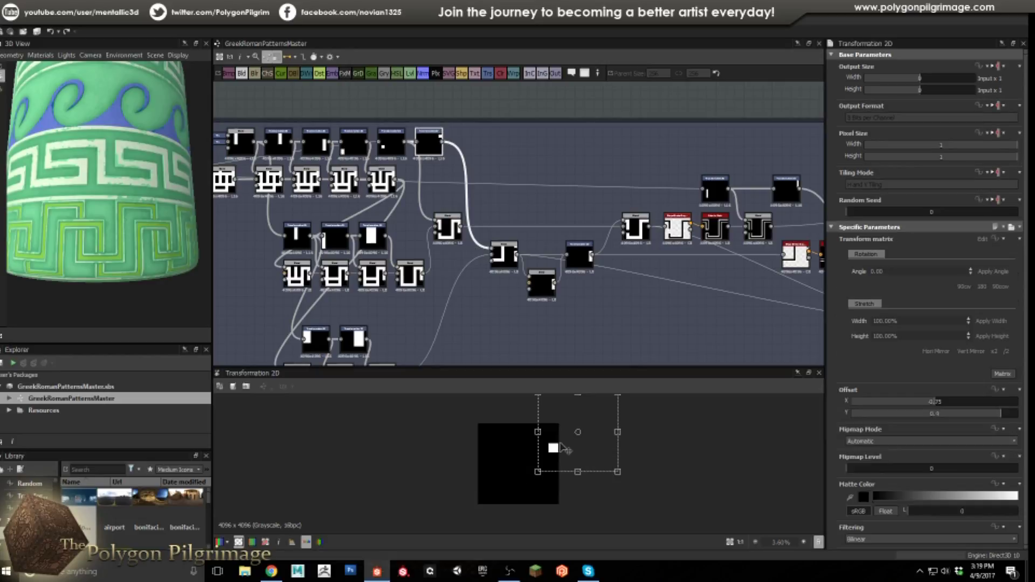
left_click(510, 258)
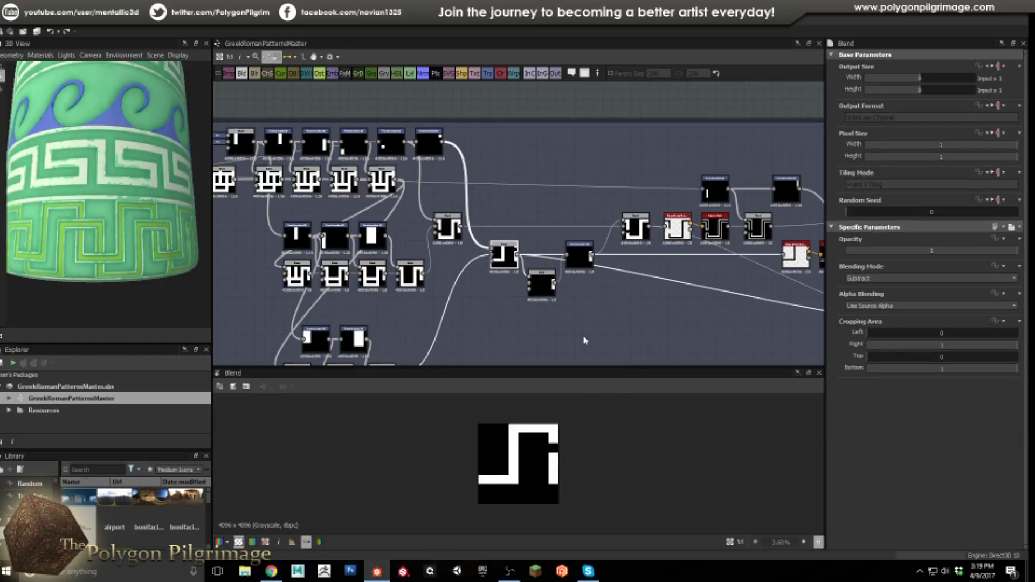
Step: Follow the cropped vertical bar Blend through its Transformation 2D to the Blend subtracting it from the U-shaped strand
left_click(538, 284)
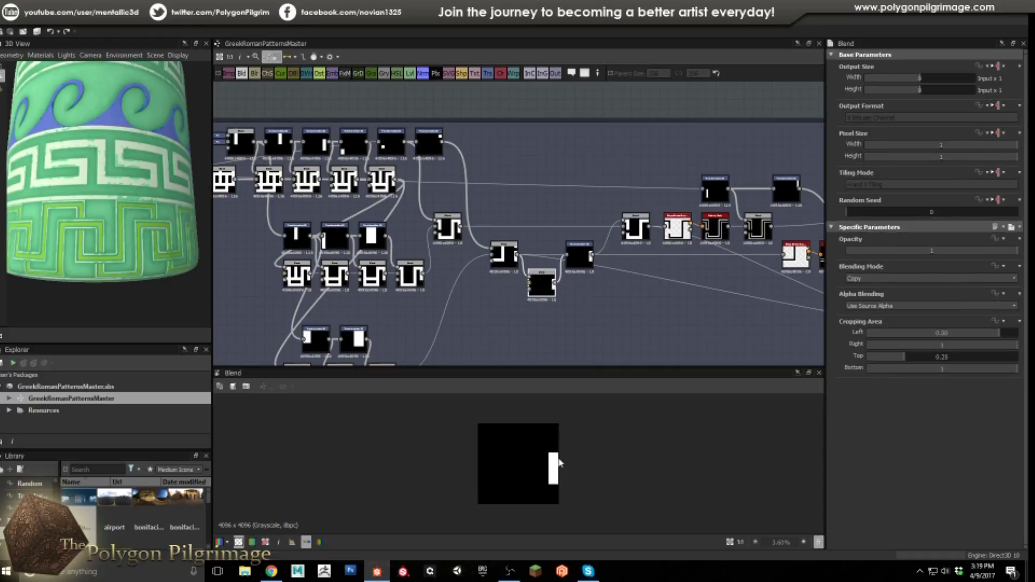
double_click(579, 258)
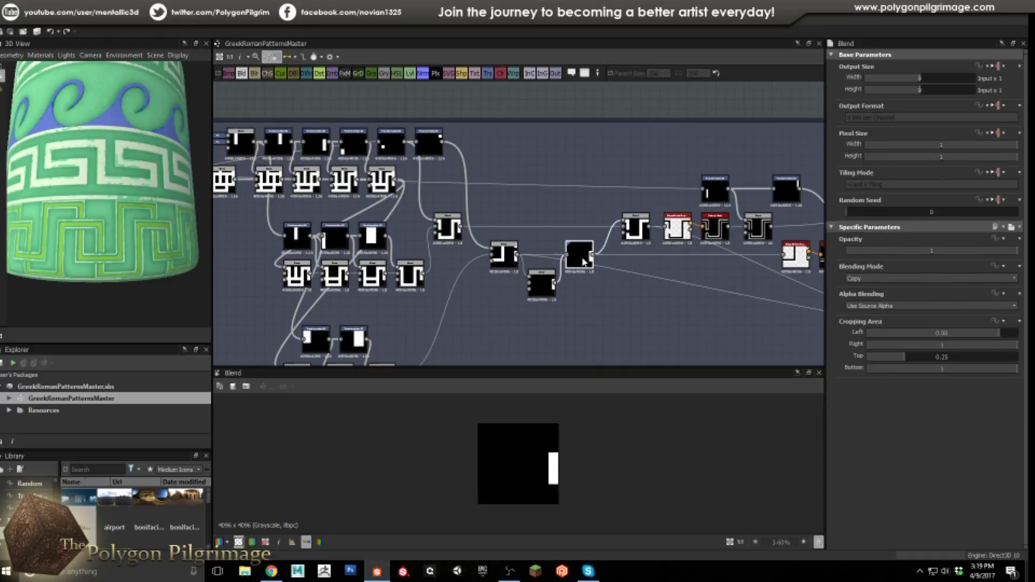
left_click(637, 230)
double_click(637, 230)
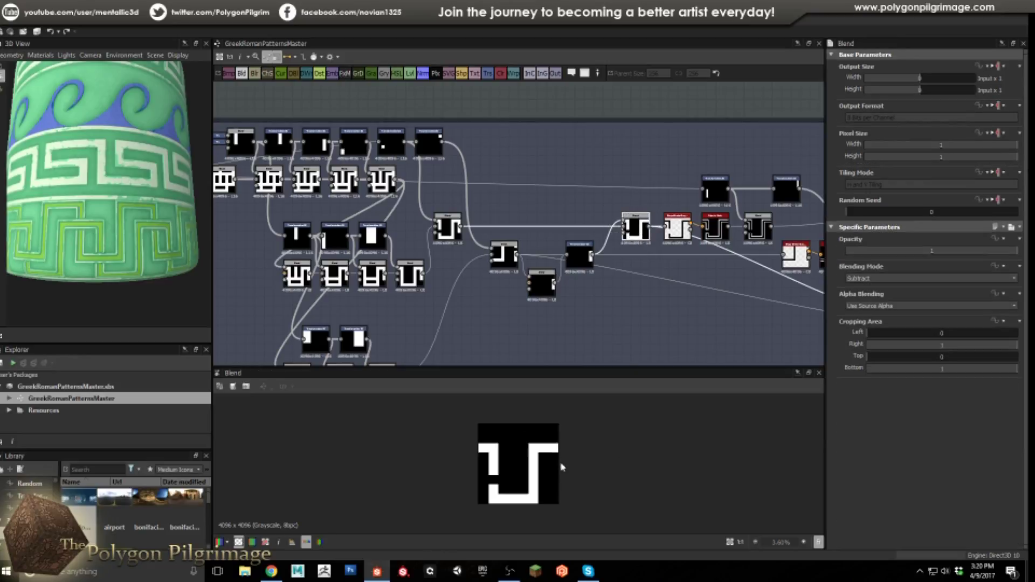
Step: Bring the strand finishing nodes into view and examine the interlocking pattern's outlines up close on the 3D model
middle_click_drag(641, 331, 517, 331)
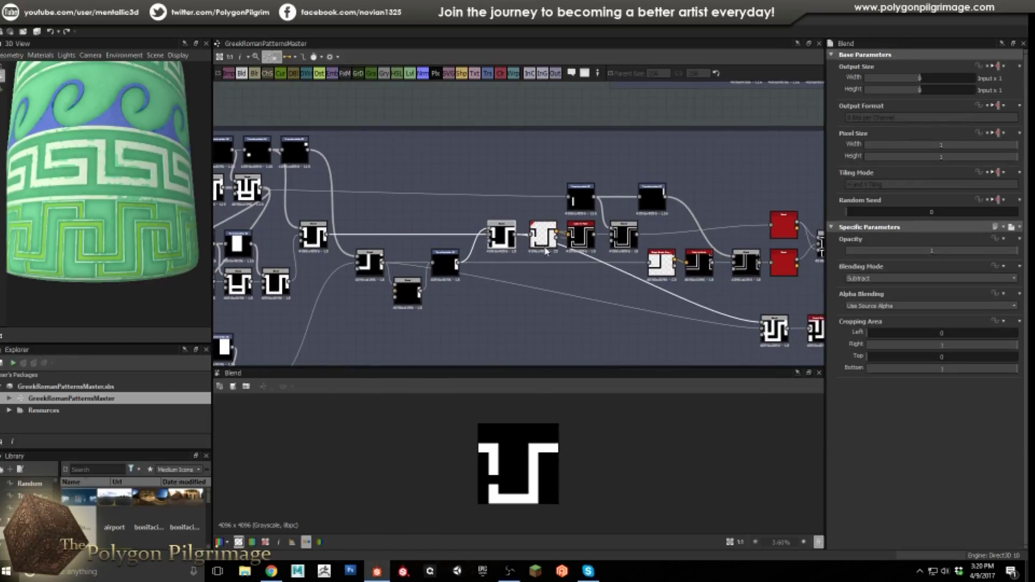
middle_click_drag(573, 284, 532, 277)
scroll(532, 277, "up", 2)
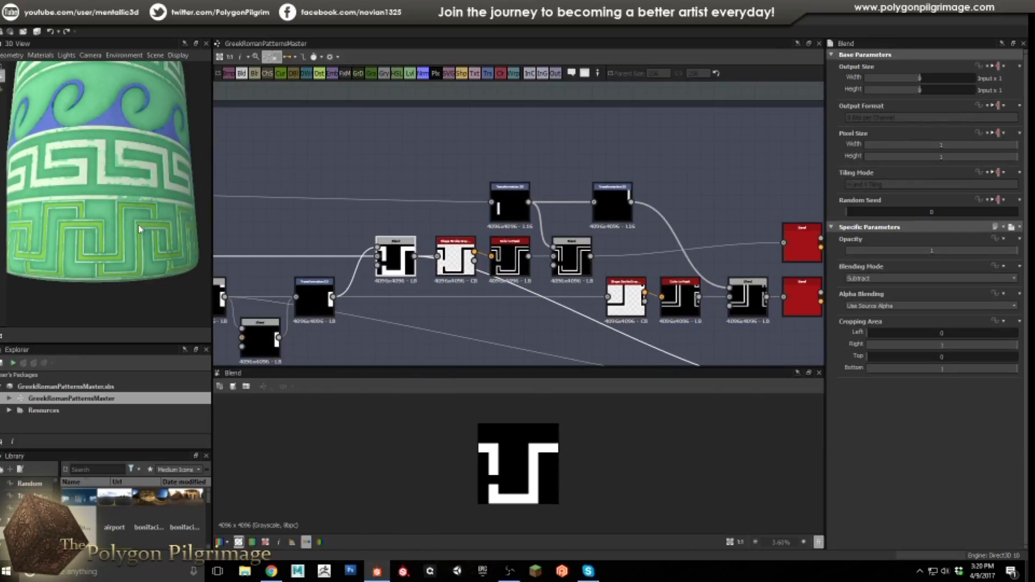
scroll(139, 229, "up", 5)
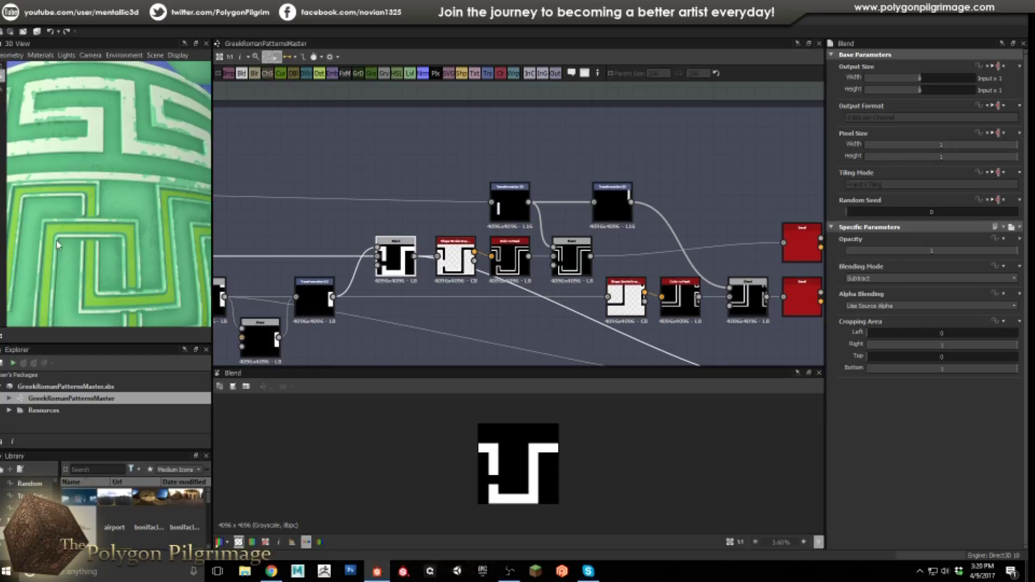
Step: Preview the Shape Stroke node that outlines the U-shaped strand ahead of its Color to Mask
middle_click_drag(478, 232, 469, 216)
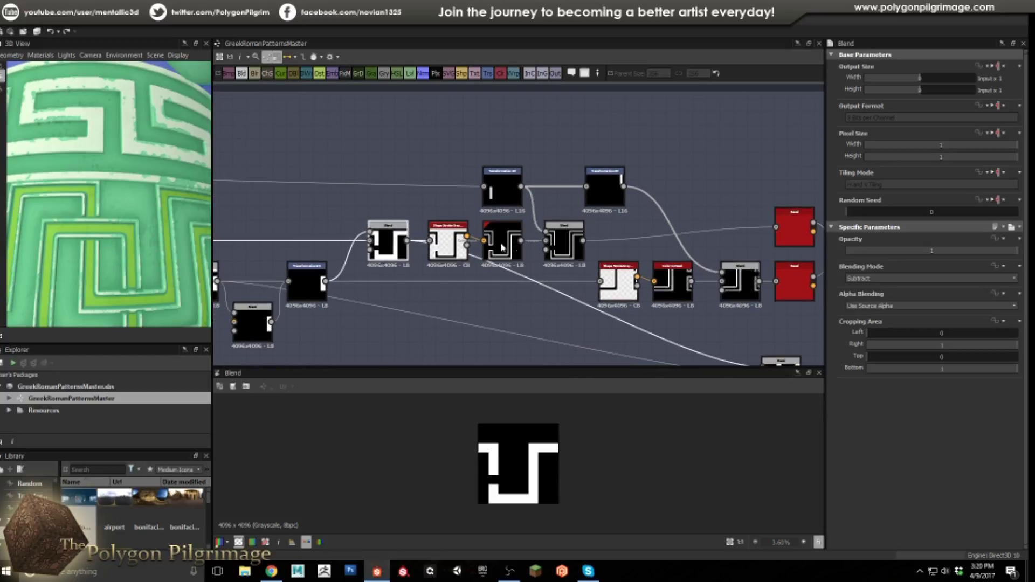
scroll(465, 222, "up", 2)
double_click(462, 226)
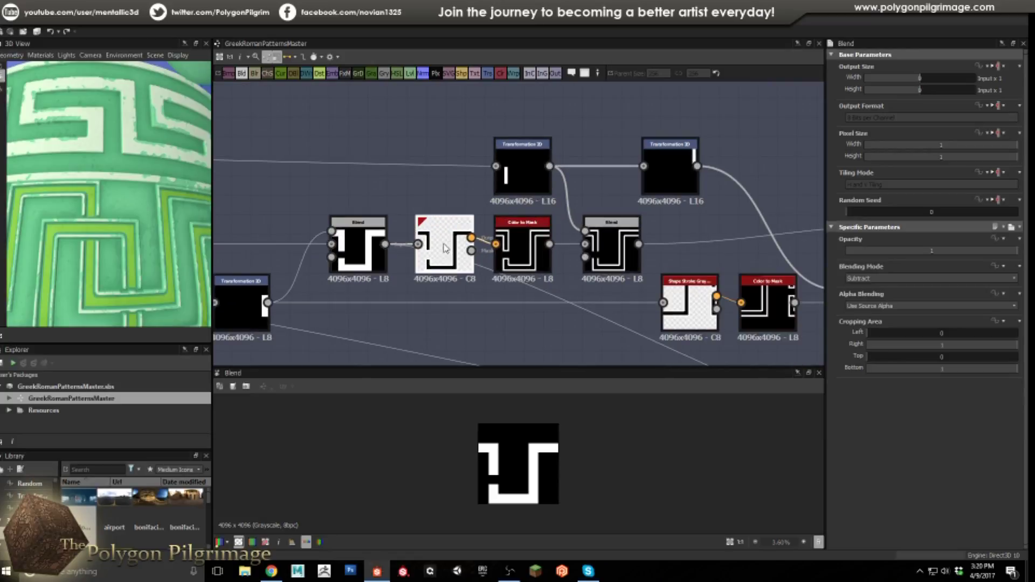
Step: Examine the outline produced by the U-shaped strand's Shape Stroke node, both in close-up and across the whole shape
scroll(543, 463, "up", 4)
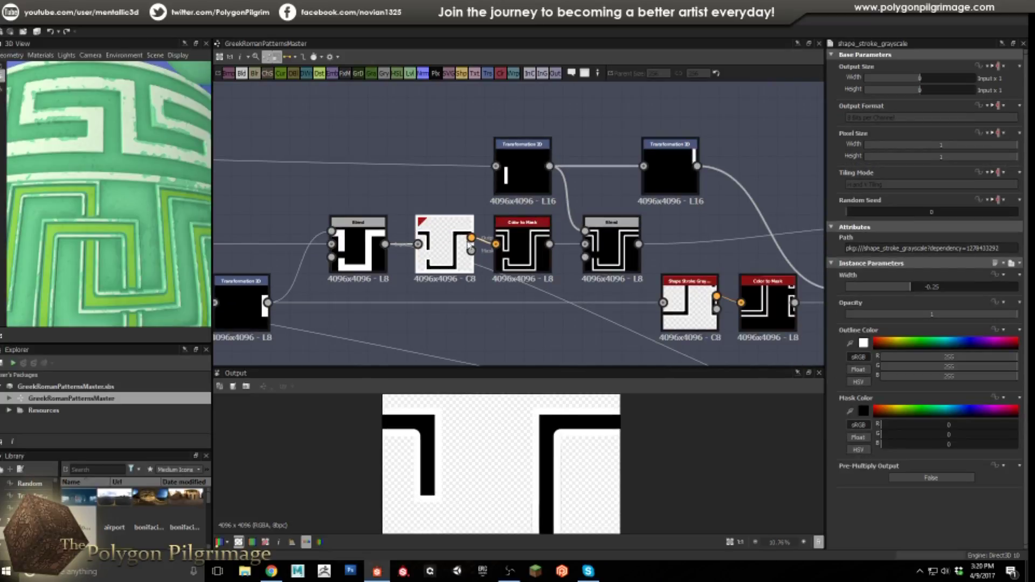
scroll(461, 247, "up", 1)
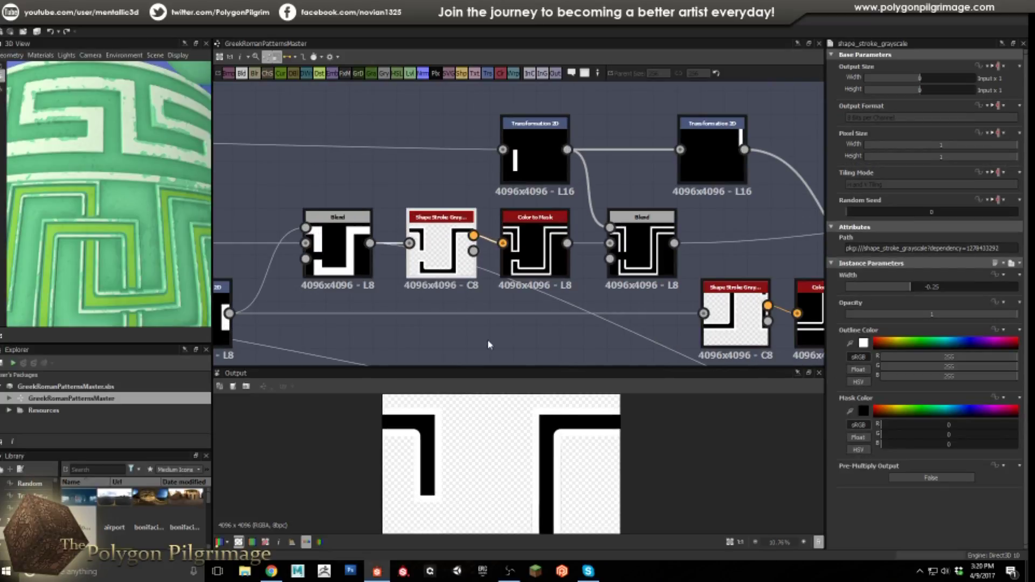
scroll(556, 445, "down", 4)
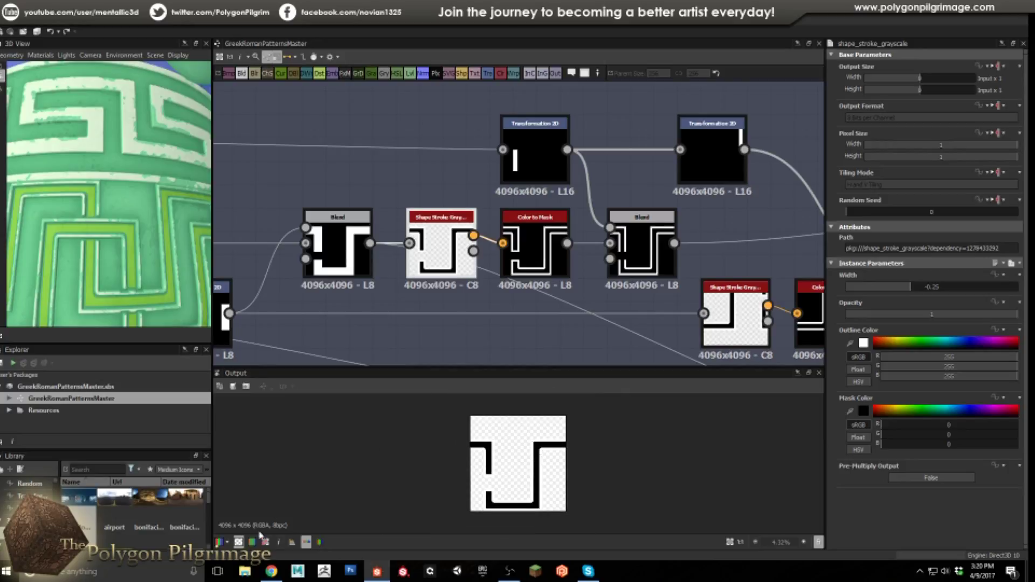
scroll(513, 458, "up", 5)
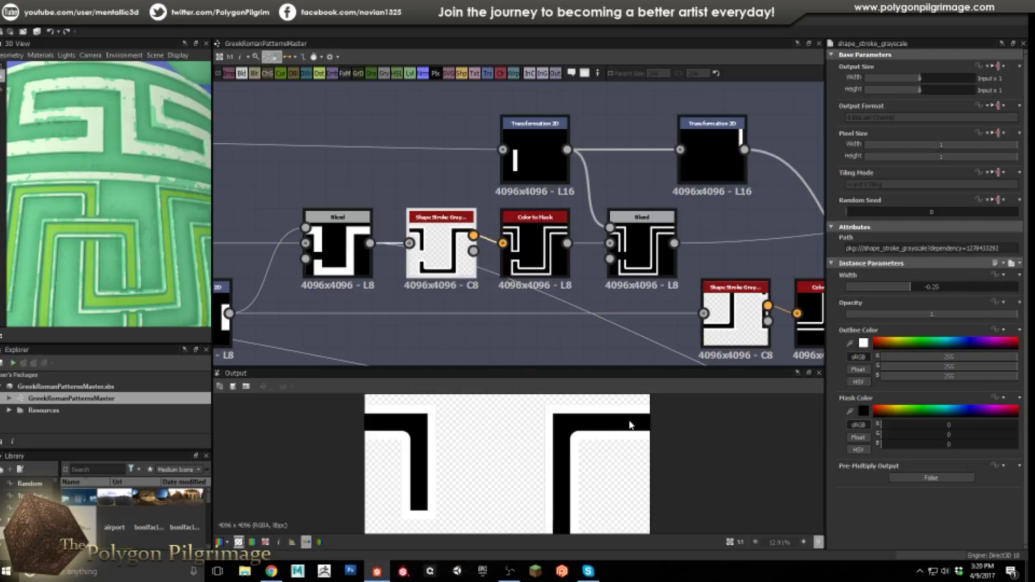
scroll(569, 470, "down", 2)
scroll(558, 472, "down", 2)
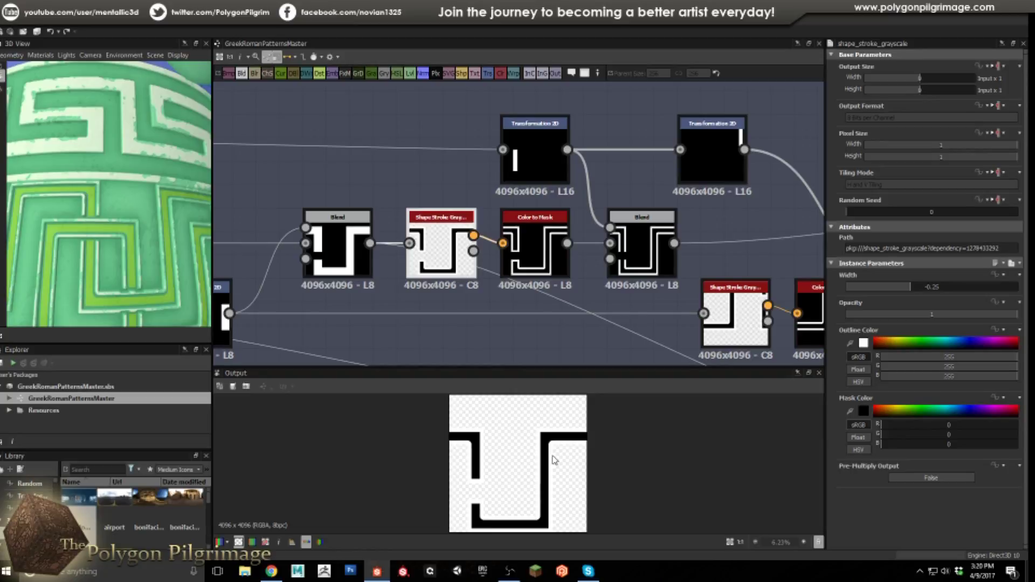
scroll(556, 458, "up", 2)
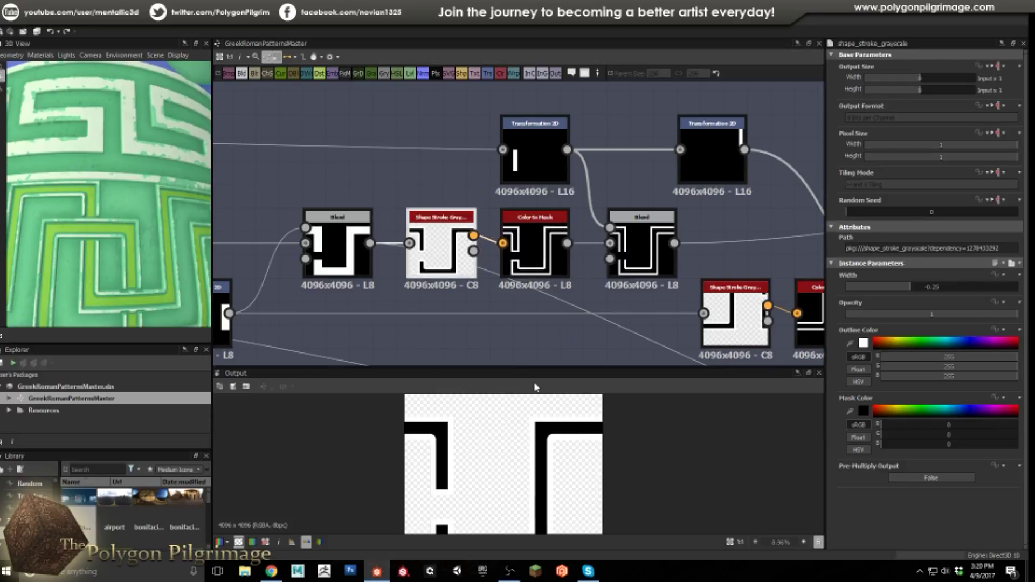
Step: Preview the U-shaped strand's Color to Mask output and compare it with the raised outlines on the 3D model
double_click(525, 257)
scroll(561, 451, "down", 2)
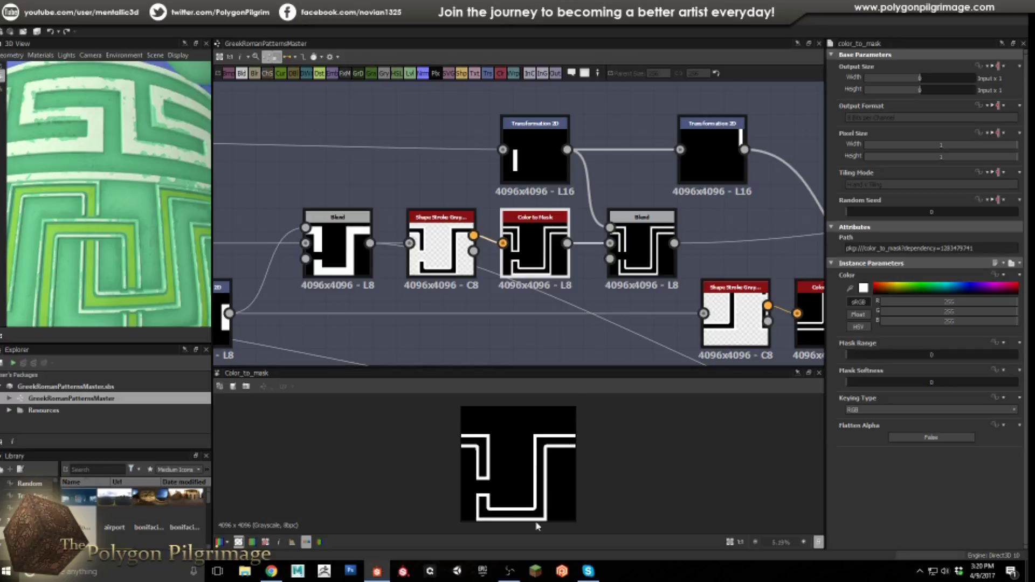
scroll(538, 526, "up", 1)
left_click_drag(122, 280, 110, 244)
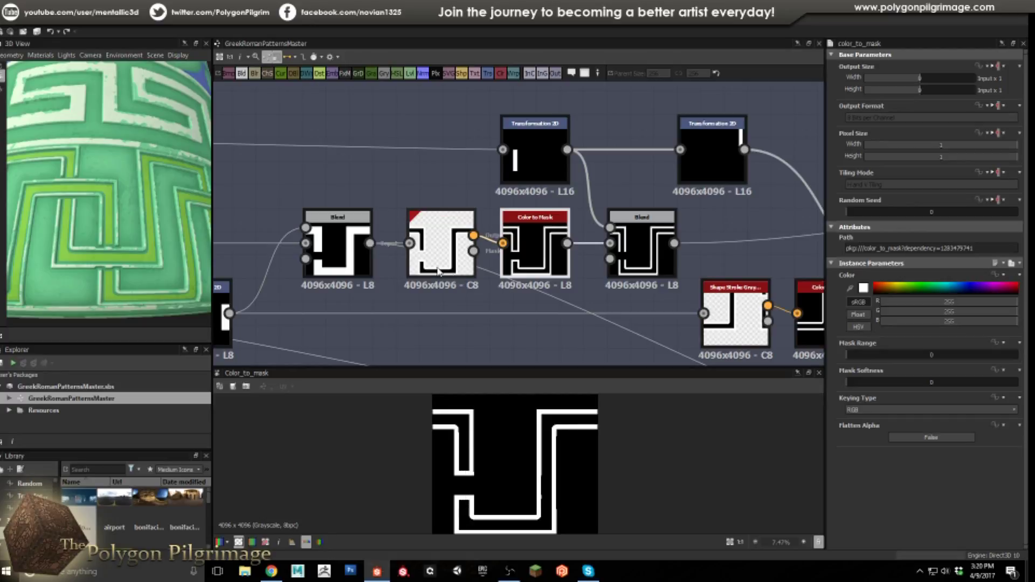
Step: Compare the U-shaped strand's solid Blend and its Color to Mask with the Subtract Blend that cuts gaps into the outline
left_click(335, 241)
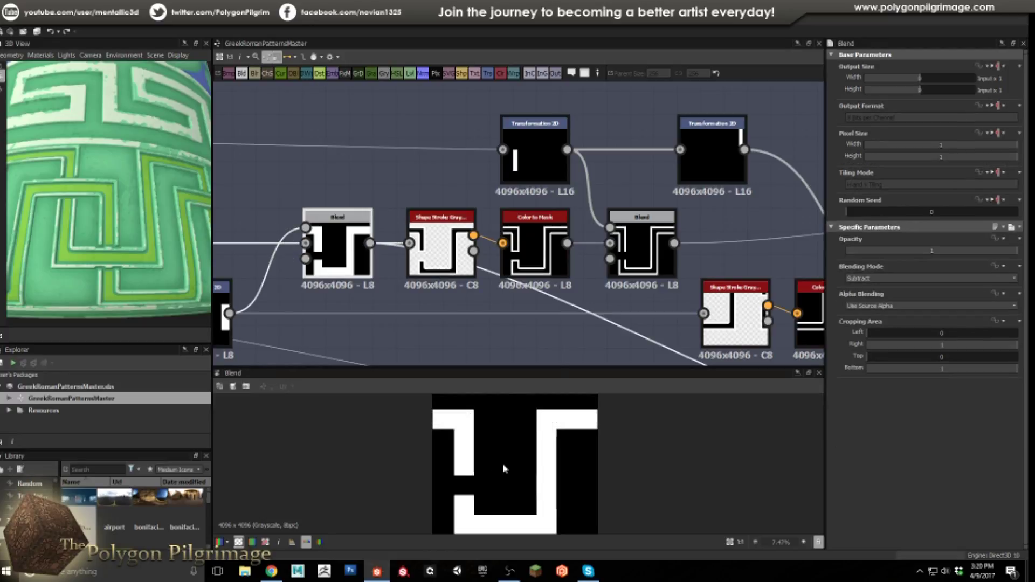
double_click(537, 257)
left_click(640, 262)
double_click(640, 262)
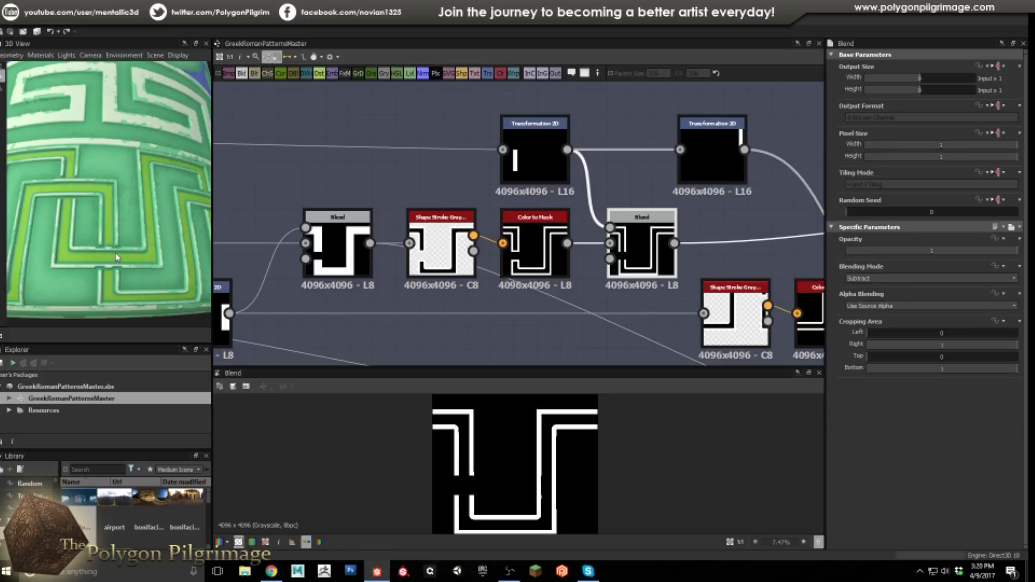
Step: Follow the arch-shaped strand through its Shape Stroke and Color to Mask to the Subtract Blend that cuts its outline
middle_click_drag(739, 265, 713, 266)
scroll(567, 263, "down", 3)
scroll(566, 263, "up", 1)
double_click(565, 262)
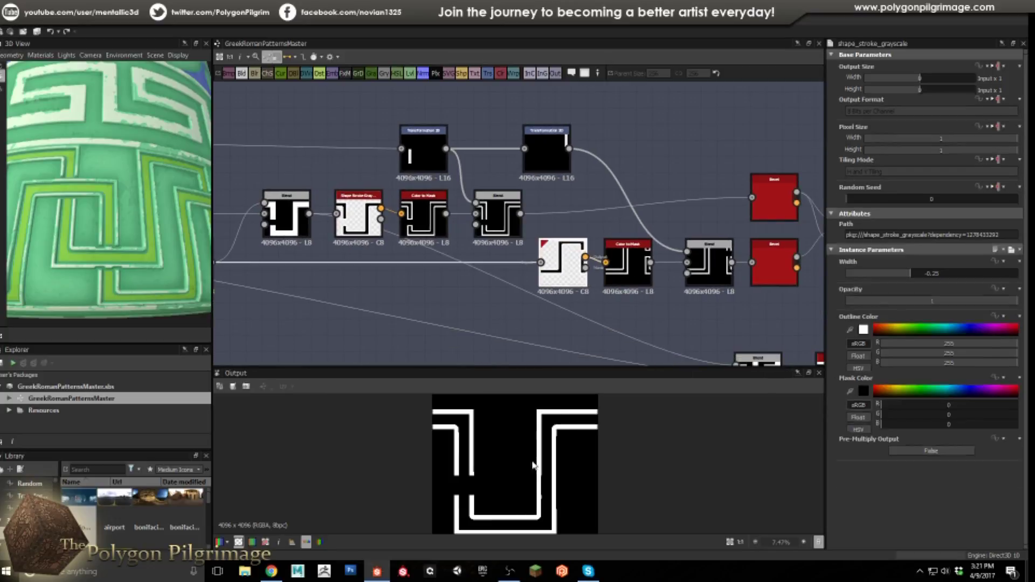
scroll(545, 469, "down", 2)
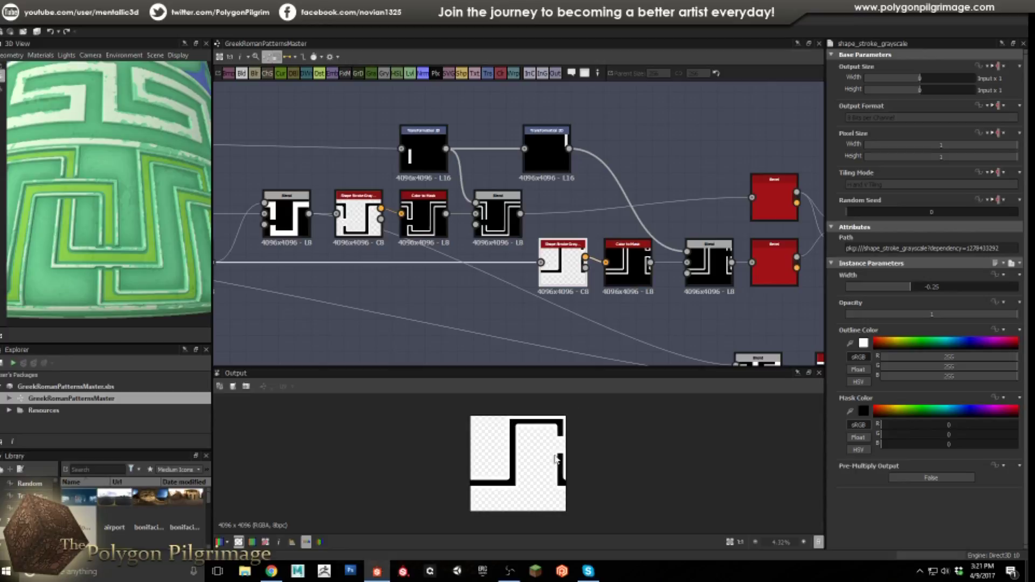
double_click(637, 259)
double_click(714, 260)
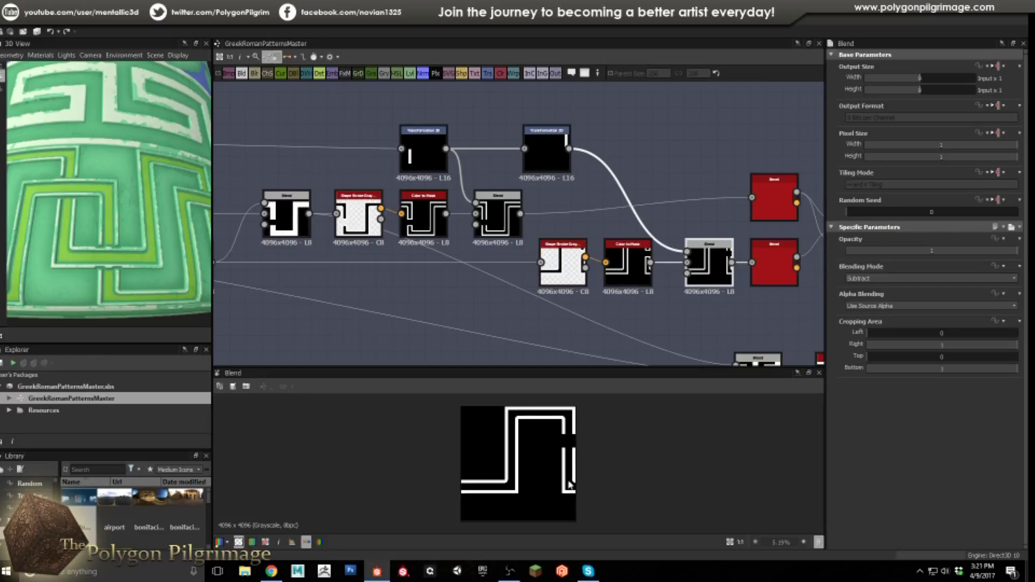
scroll(570, 484, "up", 3)
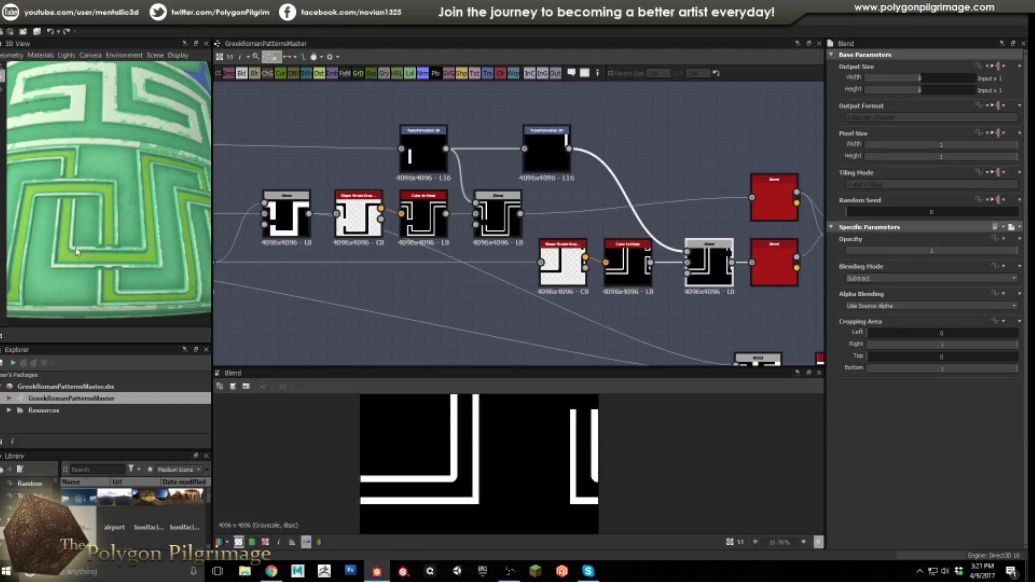
Step: Inspect the Bevel nodes of both outlined strands, checking the softened edges of the height output up close
middle_click_drag(634, 276, 575, 273)
left_click_drag(140, 253, 100, 268)
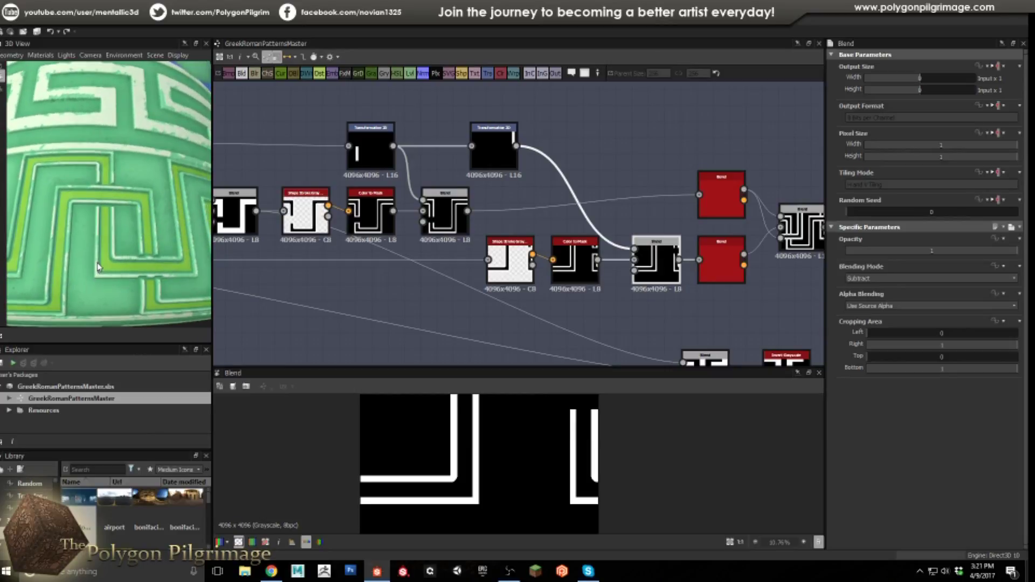
middle_click_drag(572, 245, 465, 246)
scroll(499, 285, "down", 1)
scroll(609, 265, "up", 1)
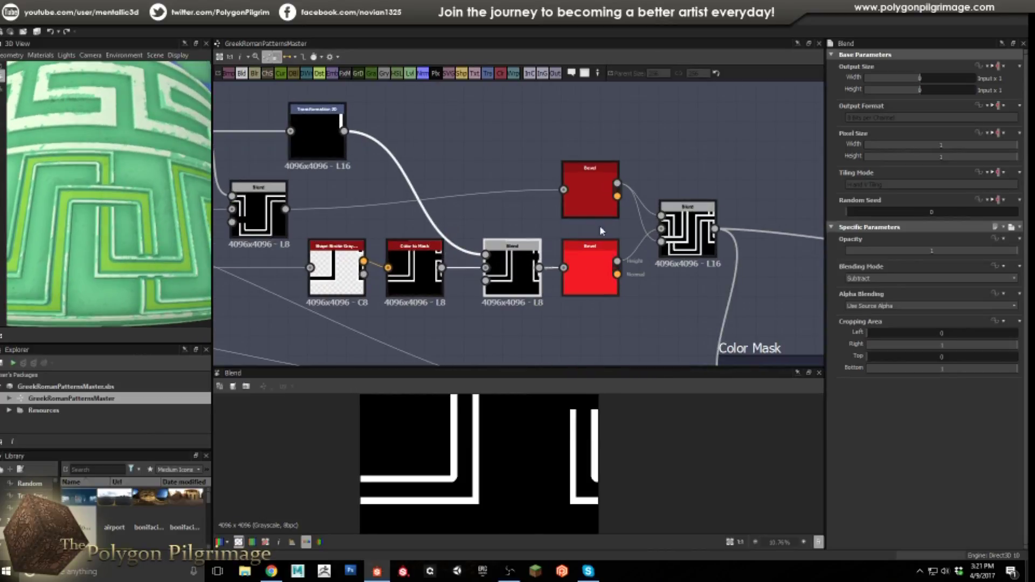
double_click(596, 183)
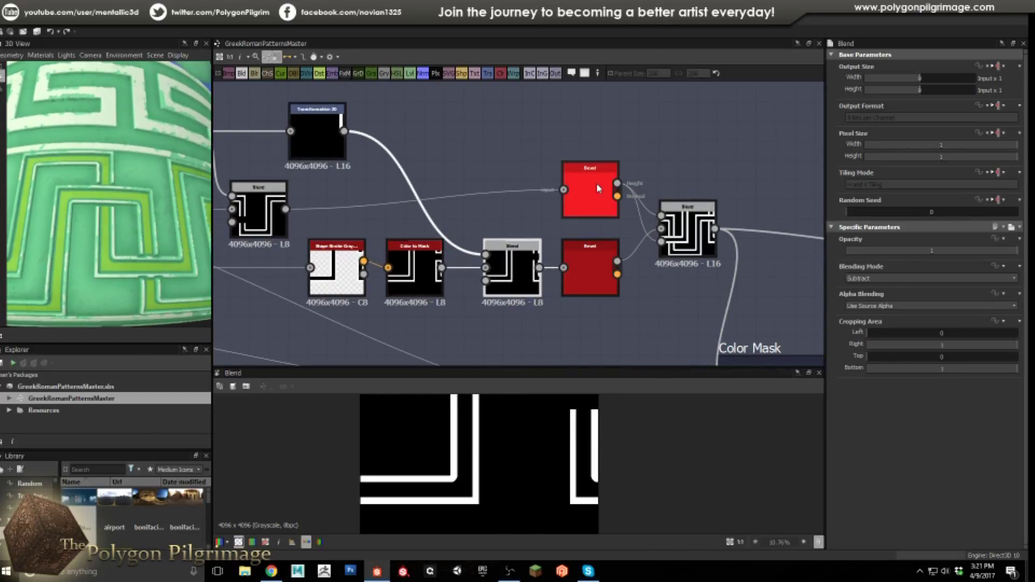
scroll(402, 453, "up", 5)
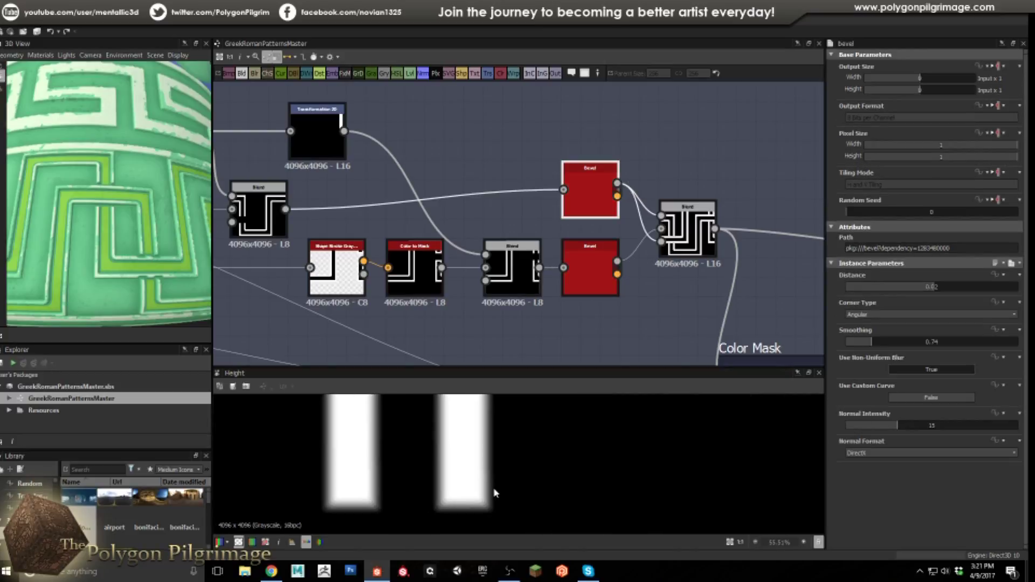
scroll(469, 491, "down", 6)
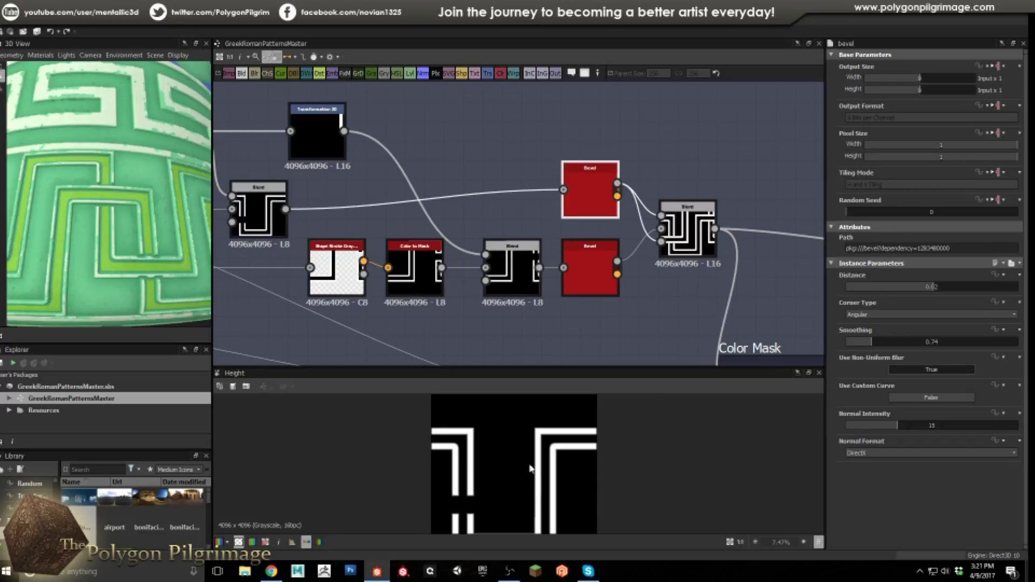
left_click(566, 292)
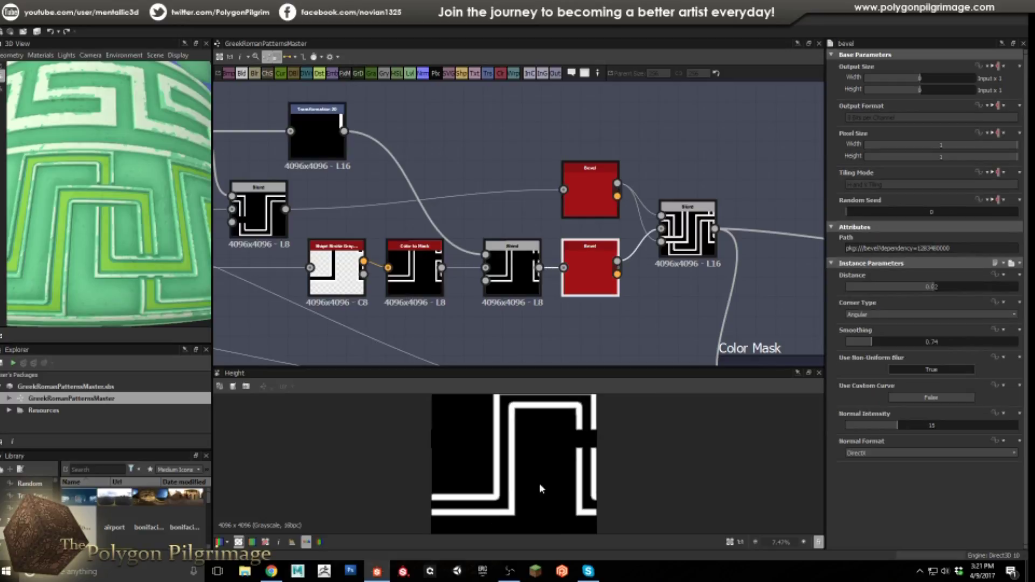
Step: Inspect the Copy Blend that merges the two Bevel heights, comparing it with the U-shaped strand's Bevel and checking the crossings
left_click(688, 211)
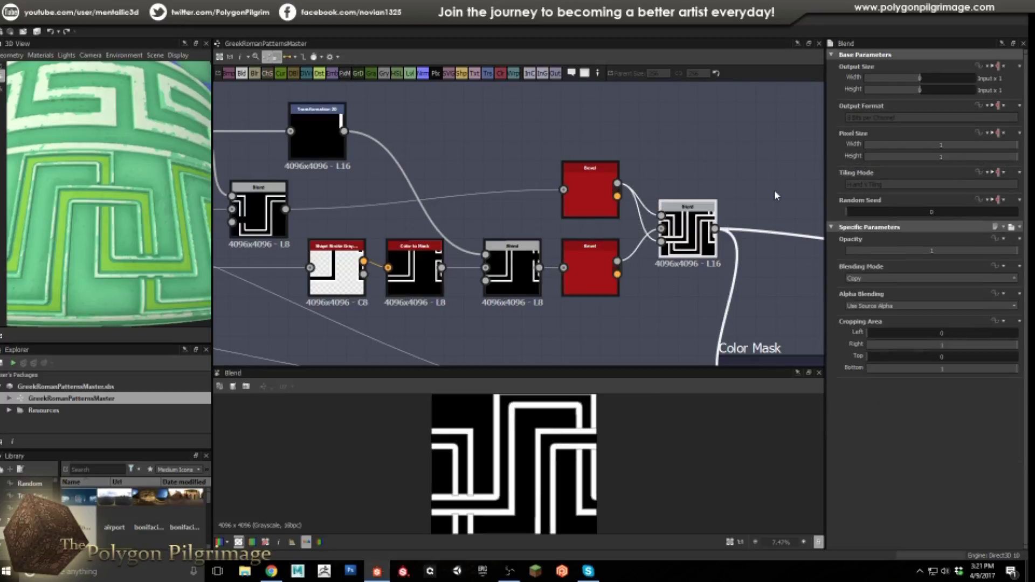
scroll(754, 213, "up", 1)
scroll(701, 269, "up", 1)
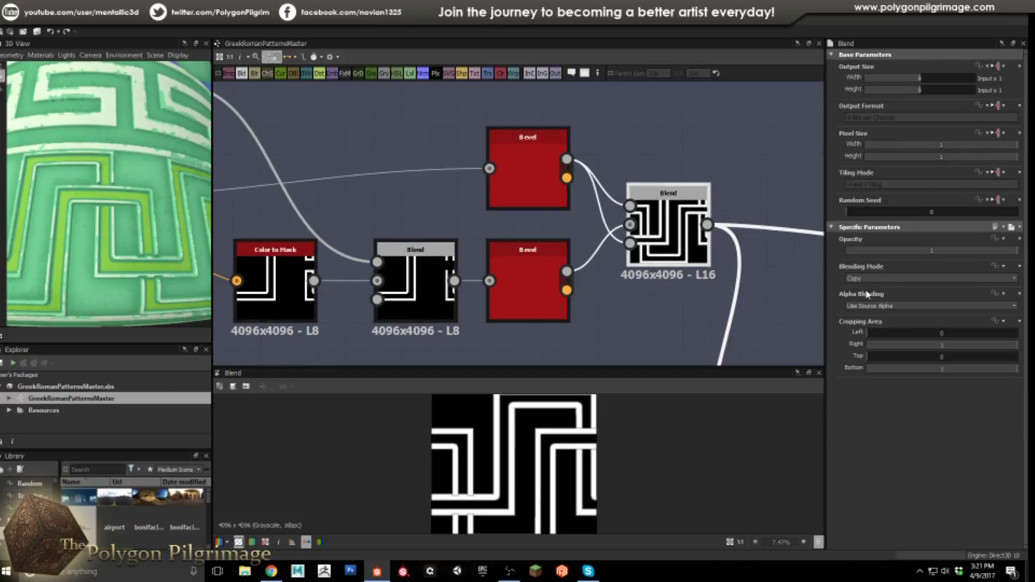
left_click(557, 201)
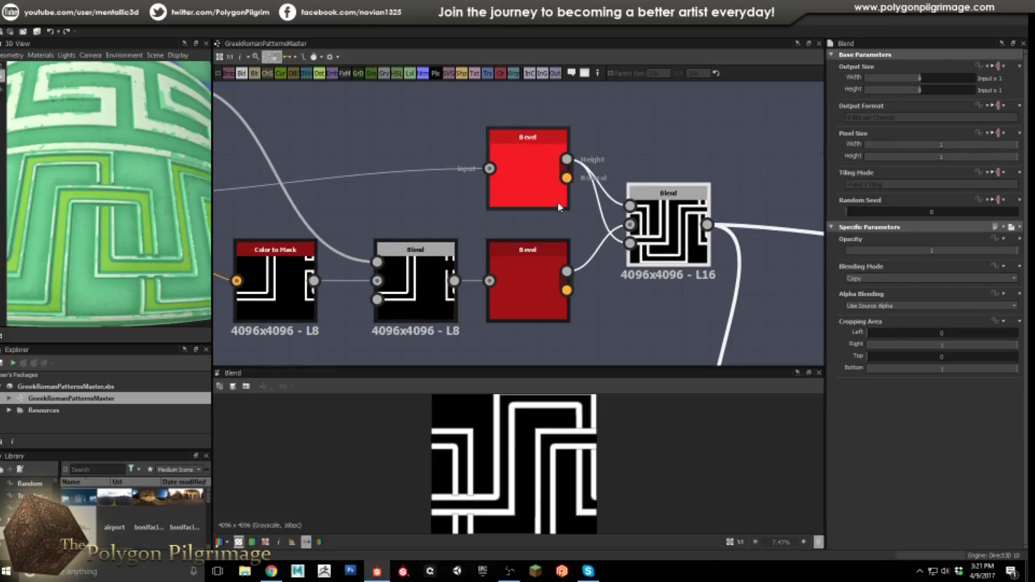
double_click(555, 202)
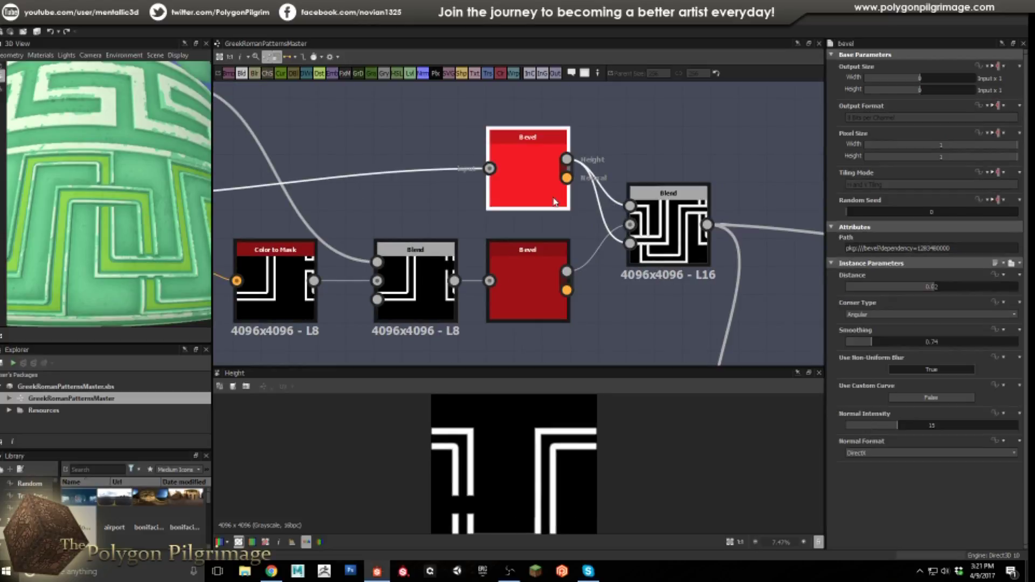
double_click(659, 240)
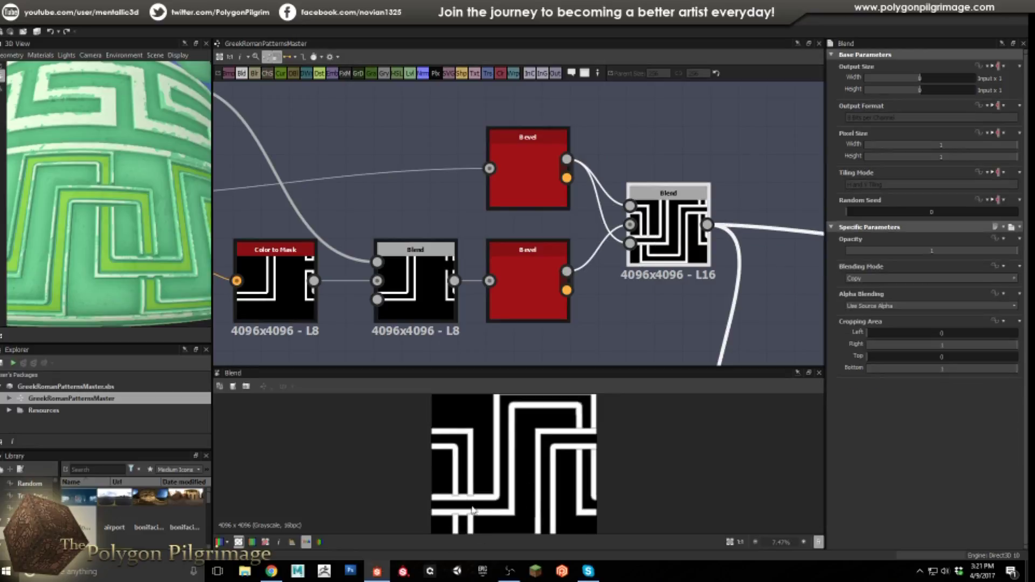
scroll(472, 510, "up", 3)
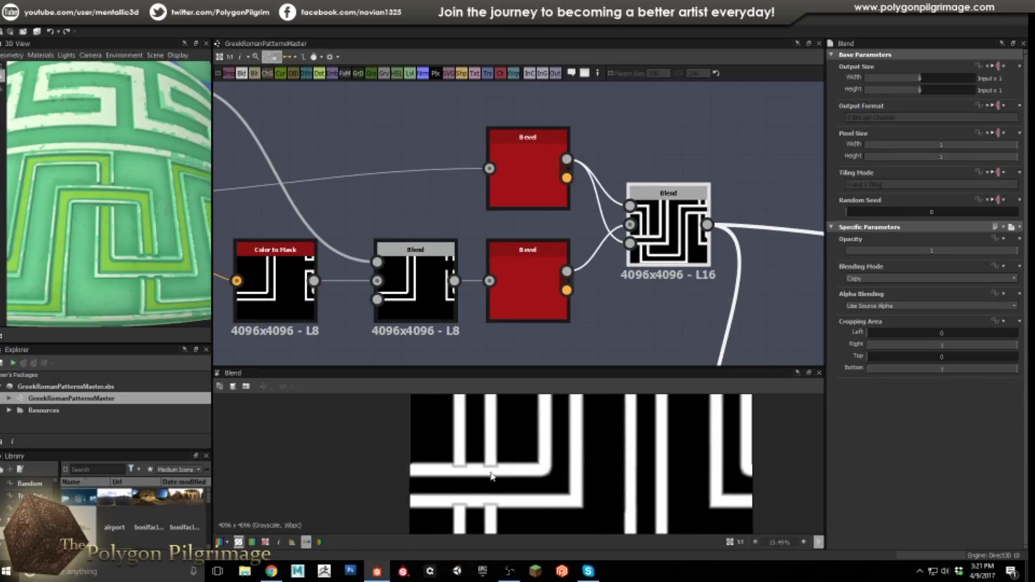
Step: Examine on the 3D model how the beveled outlines pass over and under each other where the strands cross
scroll(124, 297, "up", 5)
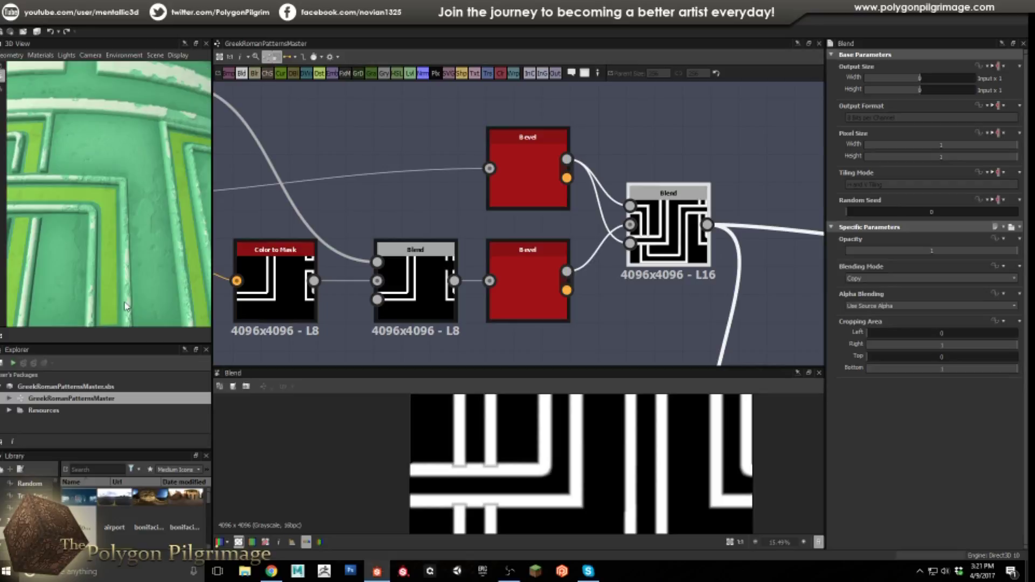
scroll(125, 297, "up", 1)
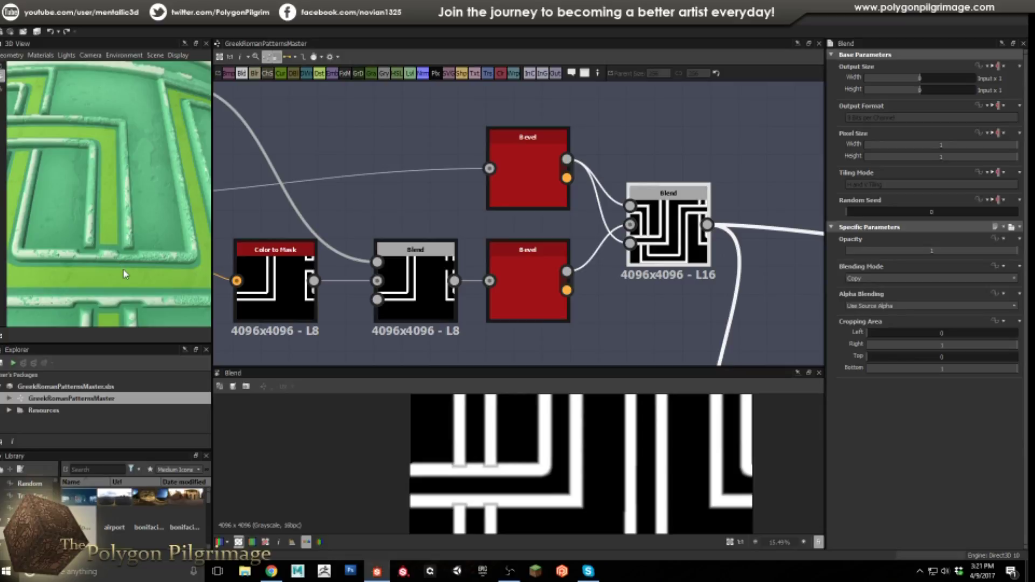
scroll(123, 274, "down", 2)
left_click_drag(123, 274, 132, 254)
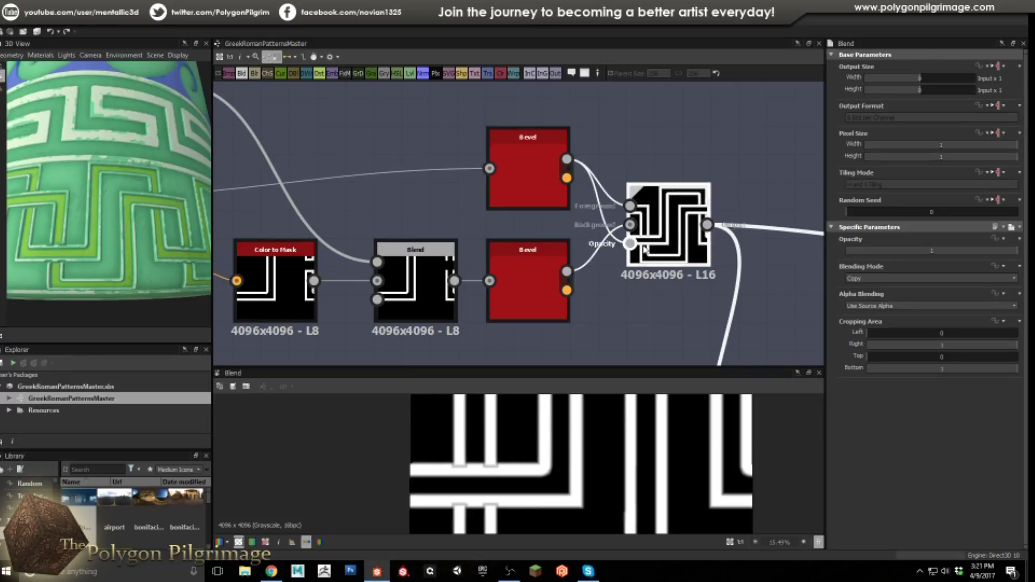
scroll(118, 241, "up", 5)
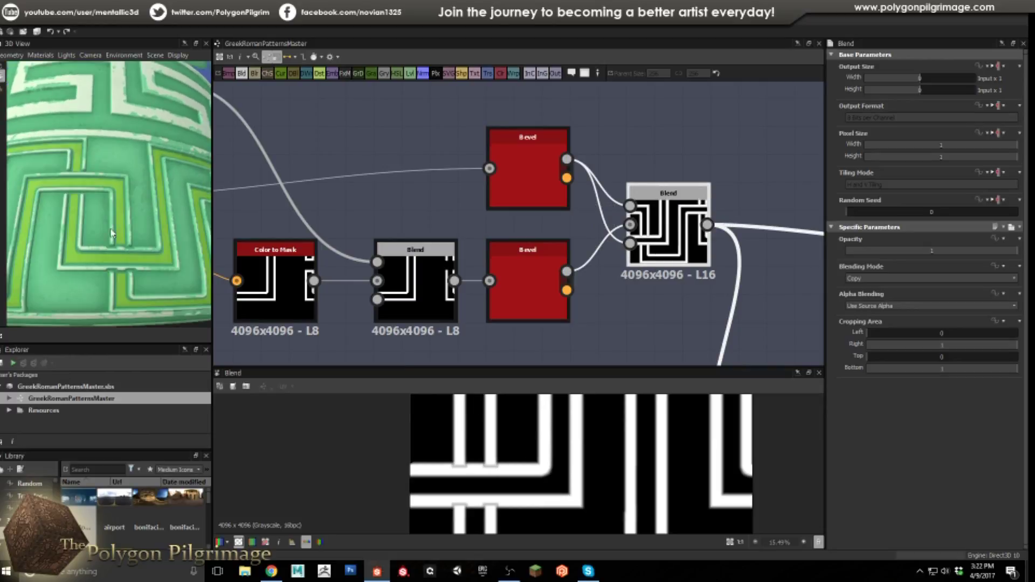
left_click_drag(112, 233, 115, 195)
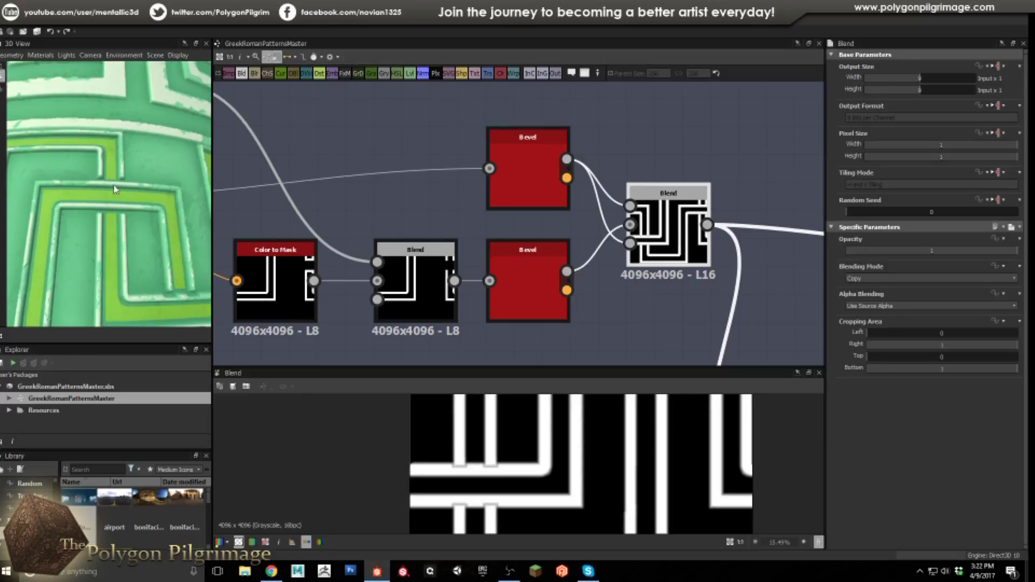
left_click_drag(153, 251, 104, 236)
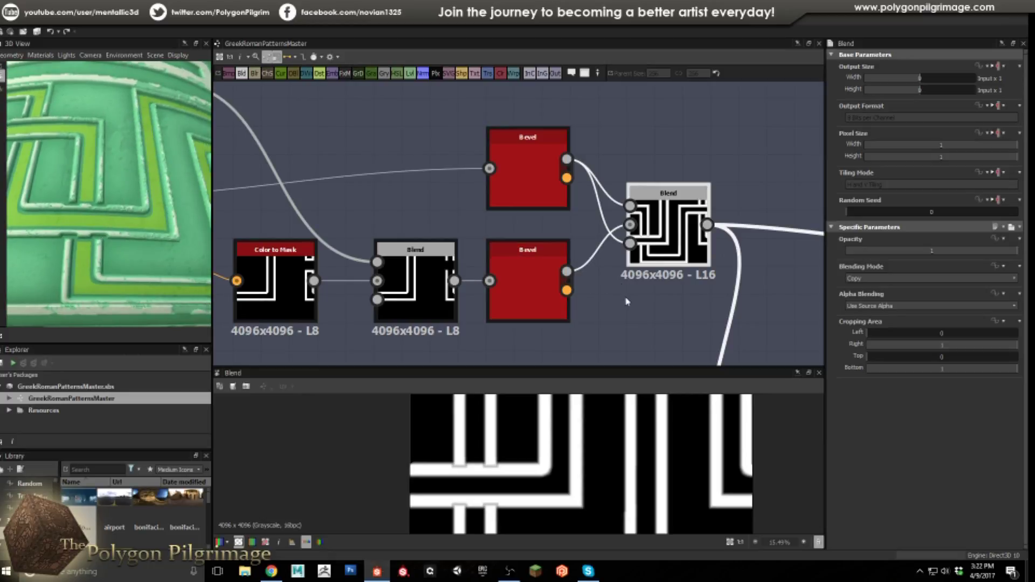
Step: Preview the Add (Linear Dodge) Blend that combines both solid strands ahead of the Color Mask frame
scroll(570, 267, "down", 5)
scroll(572, 270, "down", 2)
scroll(559, 237, "up", 3)
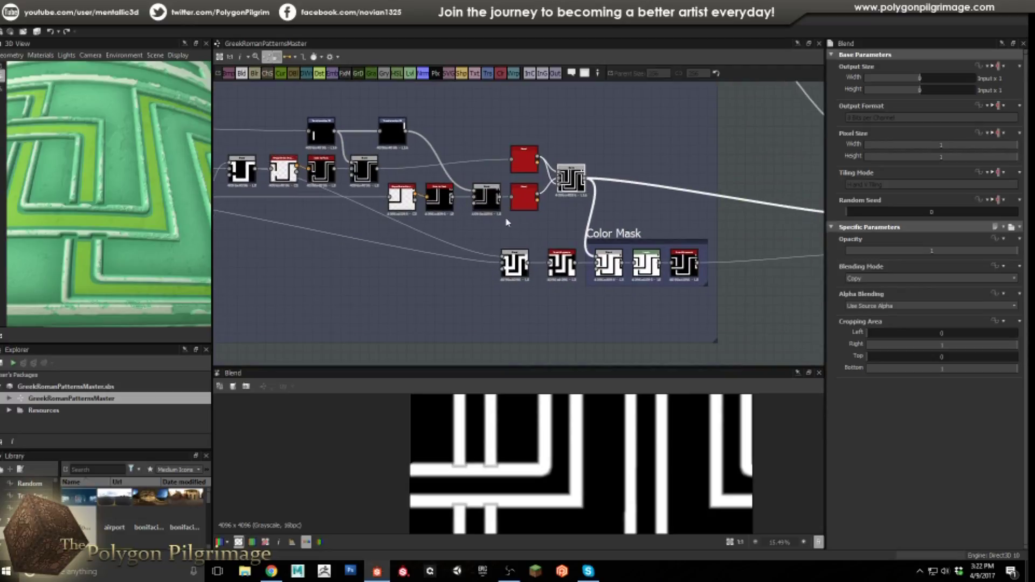
scroll(565, 274, "up", 3)
scroll(643, 272, "down", 2)
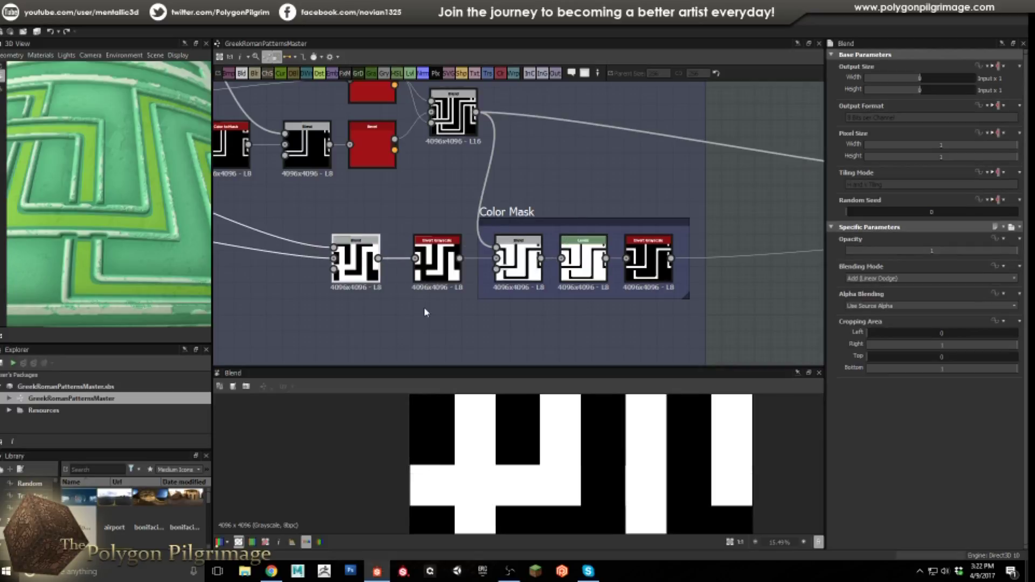
scroll(529, 444, "down", 6)
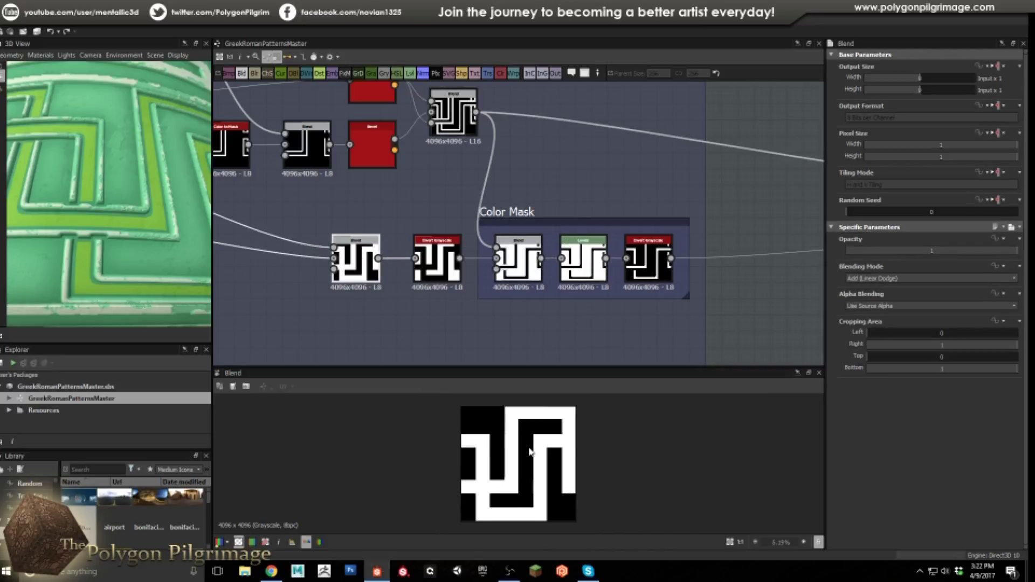
Step: Preview the Invert Grayscale node feeding the Color Mask frame and check the Add (Linear Dodge) Blend's output up close
middle_click_drag(400, 276, 466, 274)
left_click(503, 257)
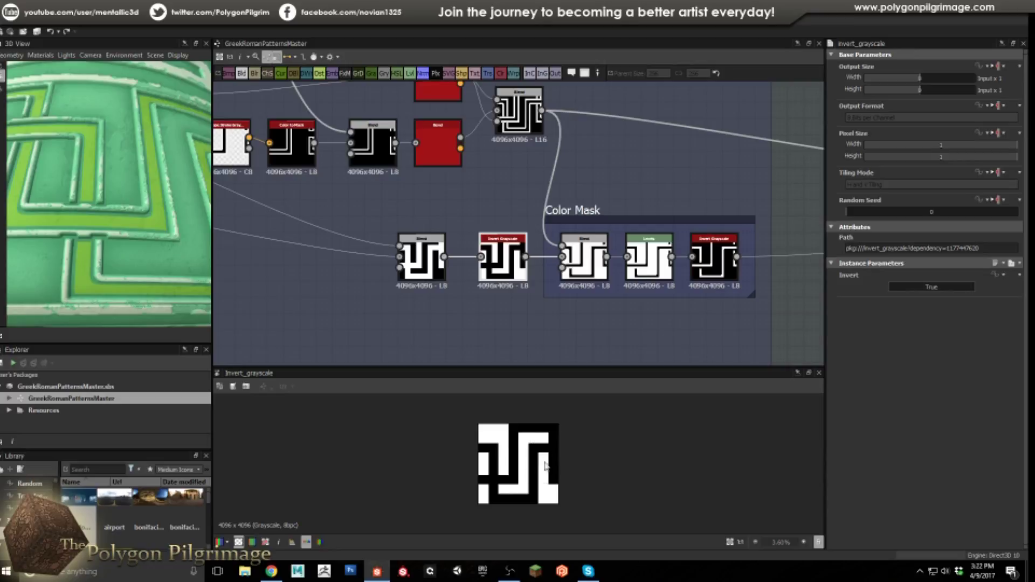
middle_click_drag(591, 235, 524, 267)
left_click(525, 270)
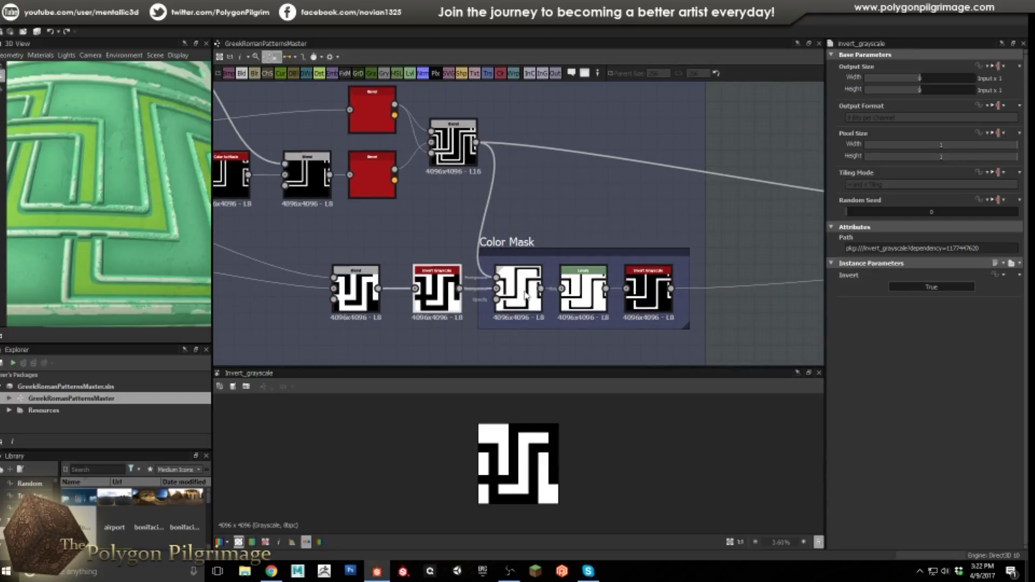
scroll(516, 465, "up", 8)
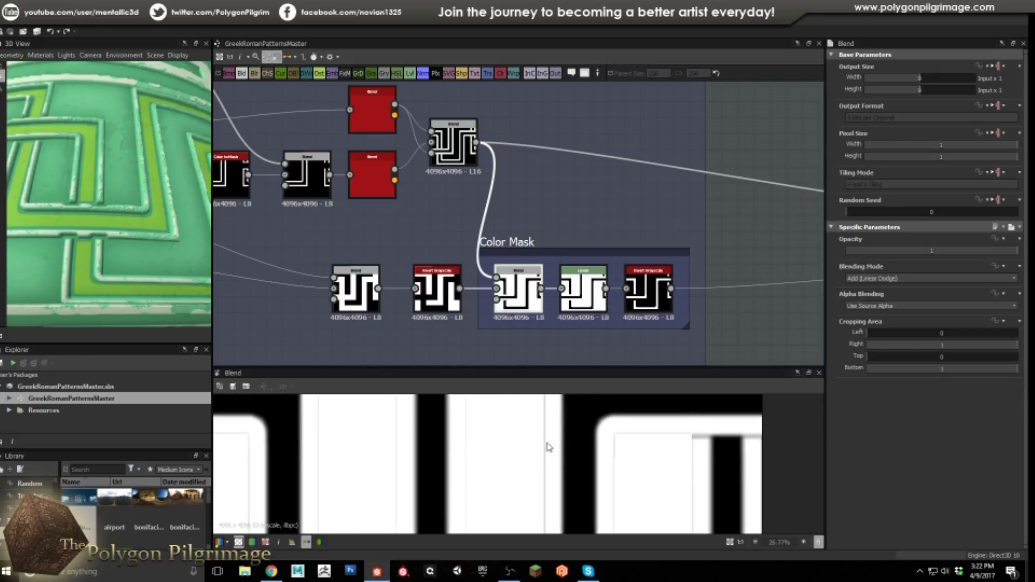
scroll(612, 453, "down", 3)
Step: Preview the Levels node and the final Invert Grayscale node in the Color Mask frame
left_click(593, 309)
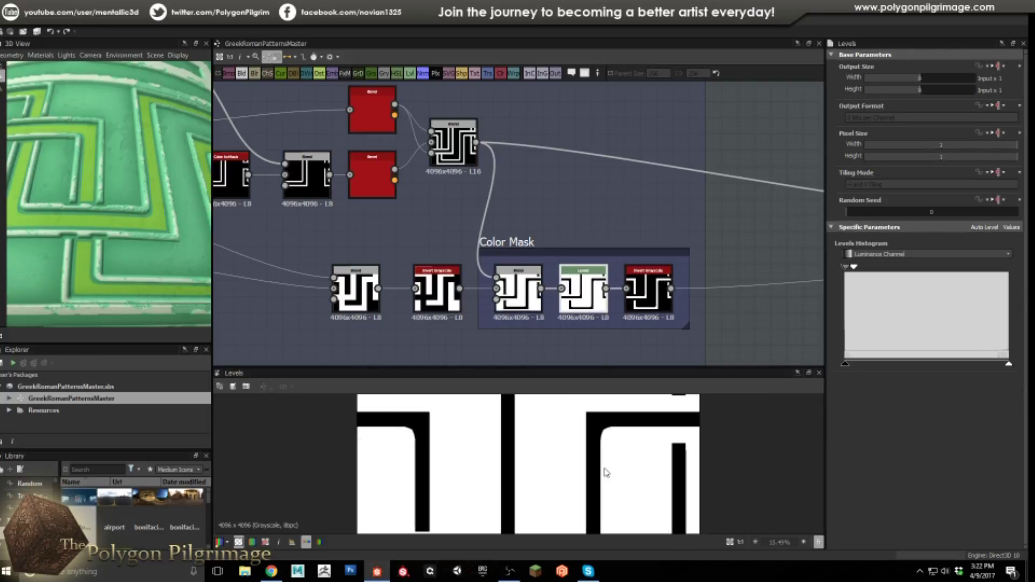
scroll(589, 450, "down", 6)
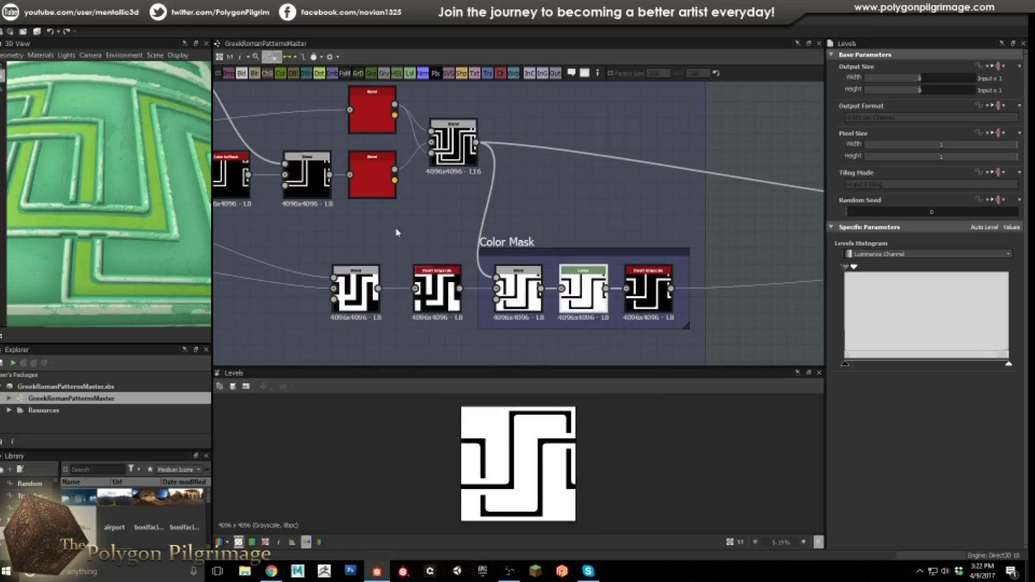
left_click(648, 291)
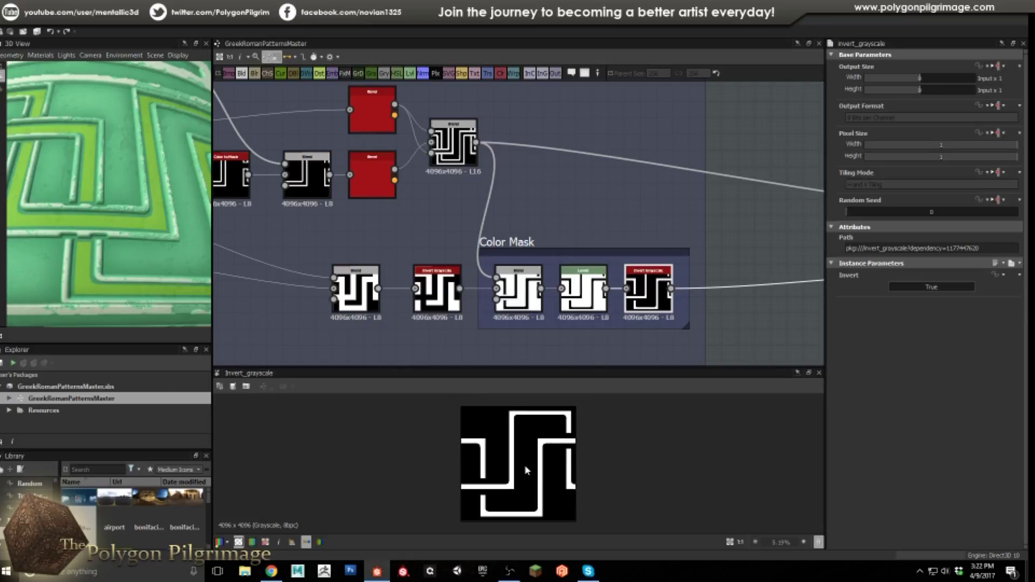
Step: Survey the whole graph, following the color mask output from the Interlocking Pattern to the Presentation frame
middle_click_drag(760, 323, 520, 302)
scroll(520, 303, "down", 3)
scroll(521, 303, "down", 2)
scroll(752, 281, "up", 1)
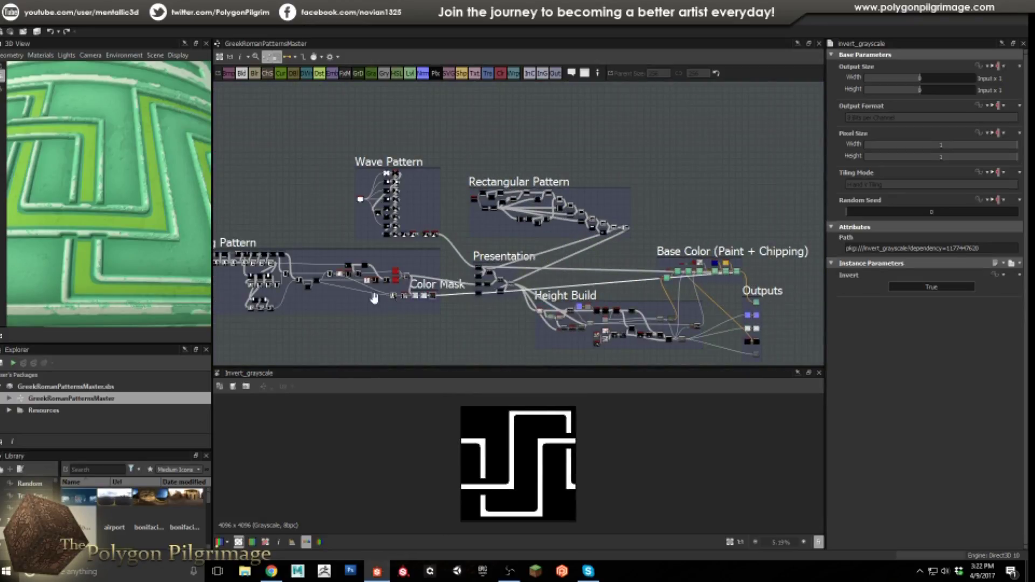
middle_click_drag(375, 296, 467, 290)
scroll(372, 285, "up", 2)
Step: Examine the full cylinder in the 3D view with all the pattern bands stacked around it
left_click_drag(194, 234, 108, 242)
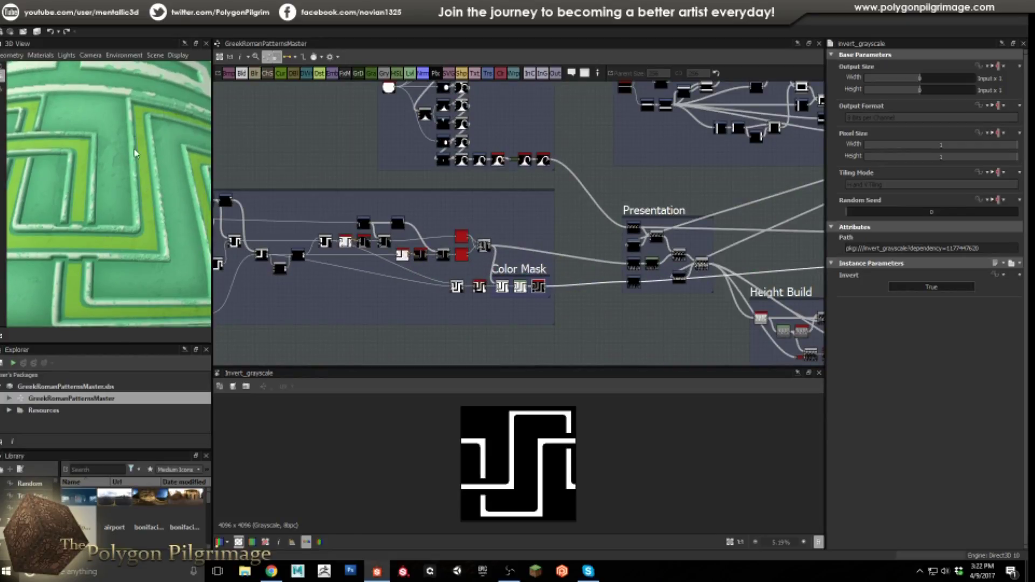
scroll(105, 256, "down", 5)
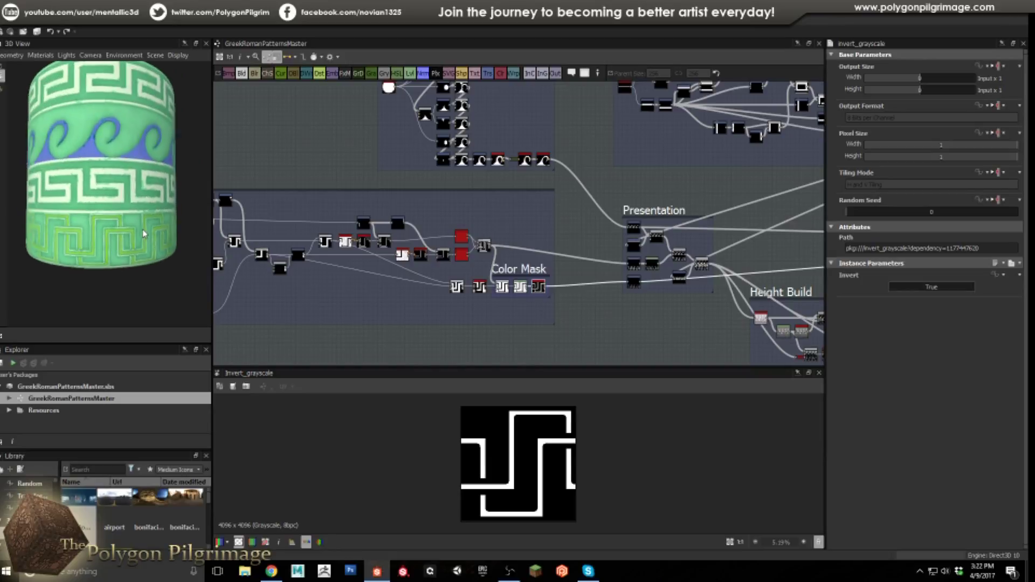
scroll(135, 242, "up", 3)
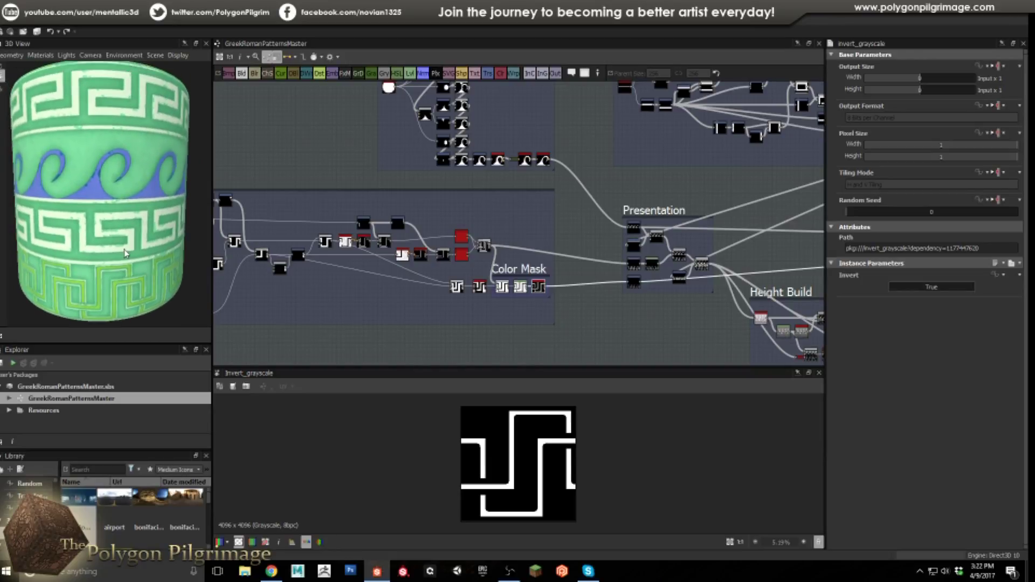
scroll(133, 255, "down", 2)
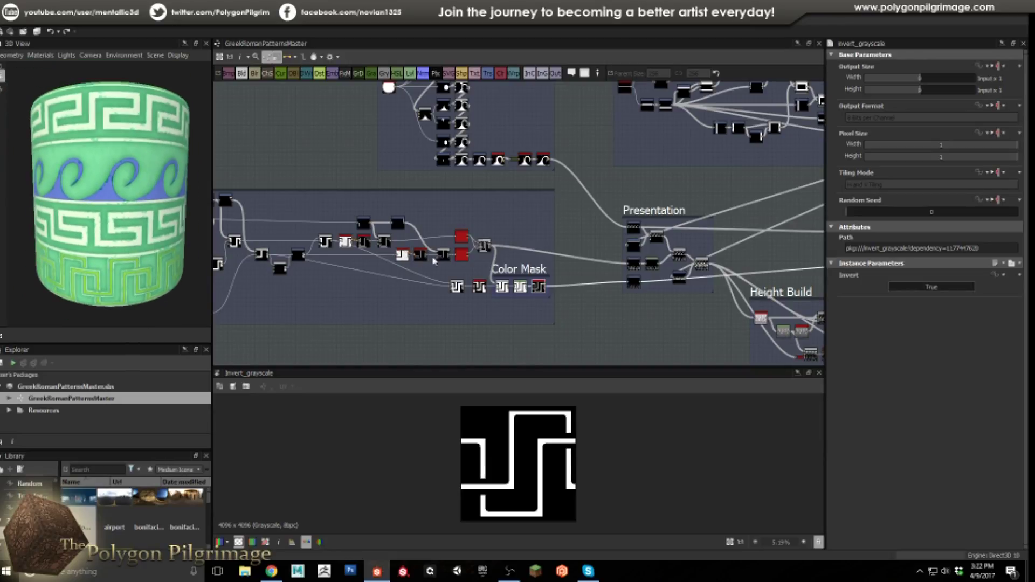
Step: Preview the Presentation frame's Transformation 2D, Levels and Blend nodes through to the final Blend that stacks all the pattern bands
scroll(426, 236, "down", 4)
scroll(444, 234, "up", 6)
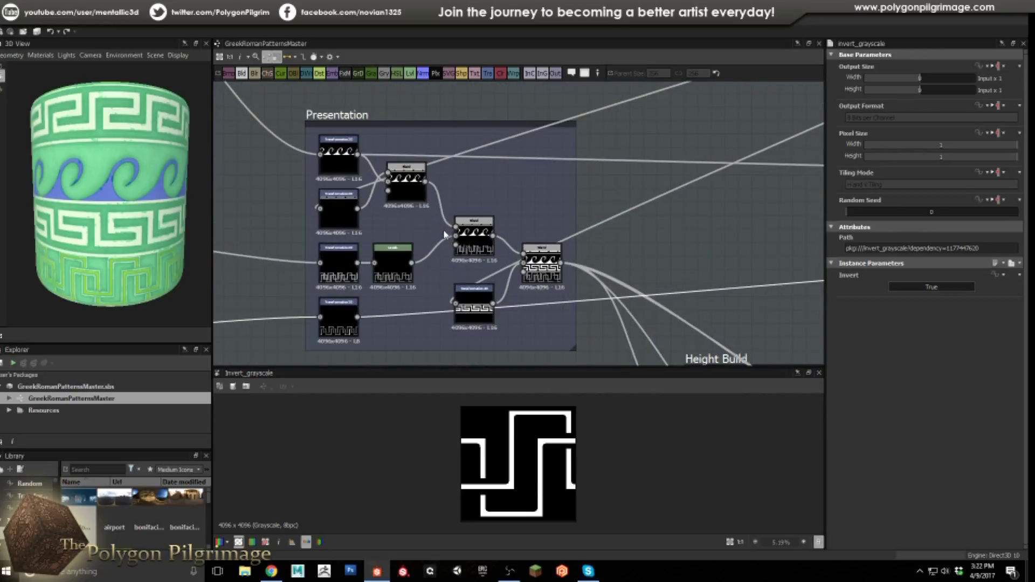
double_click(339, 156)
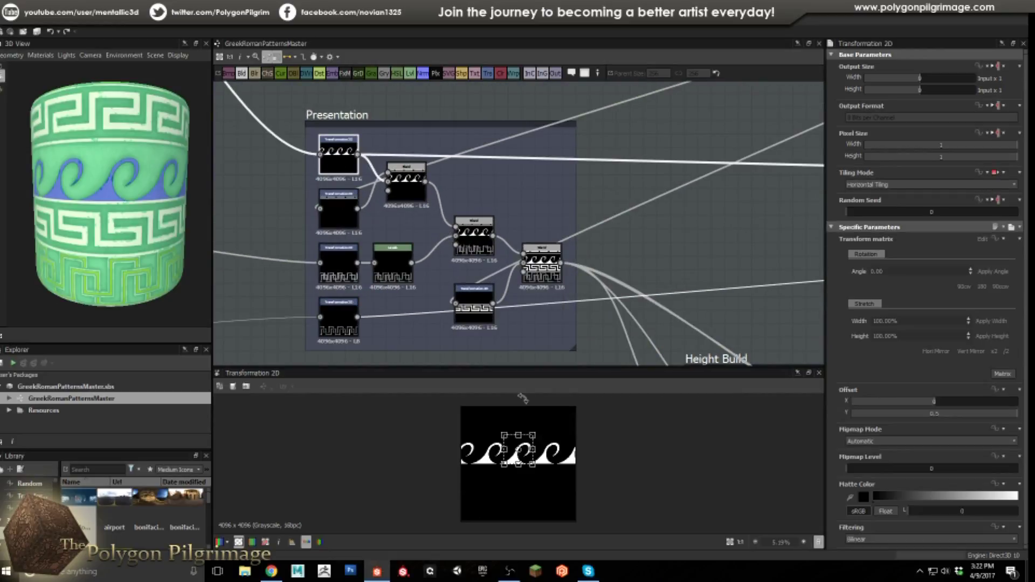
double_click(405, 181)
double_click(394, 256)
double_click(473, 232)
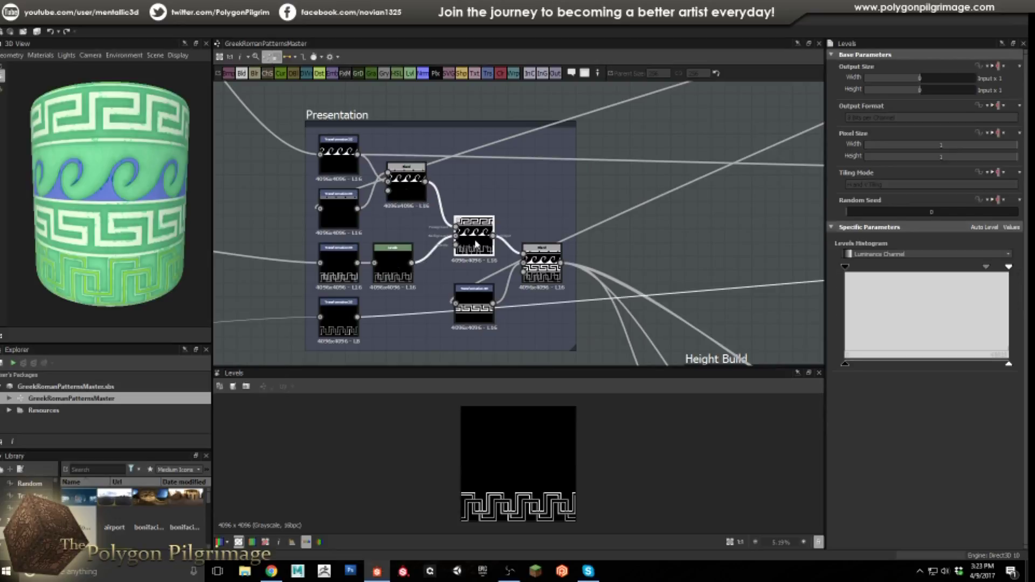
double_click(469, 304)
double_click(542, 264)
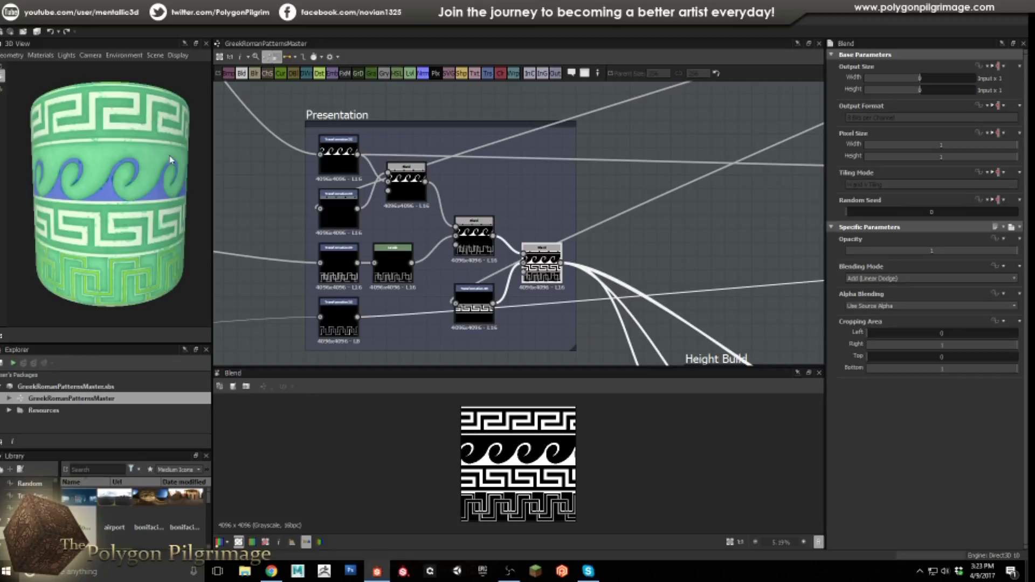
Step: Survey the Height Build, Base Color (Paint + Chipping) and Outputs frames and view the patterned cylinder from another angle
scroll(623, 268, "down", 5)
middle_click_drag(494, 270, 502, 233)
scroll(502, 233, "up", 3)
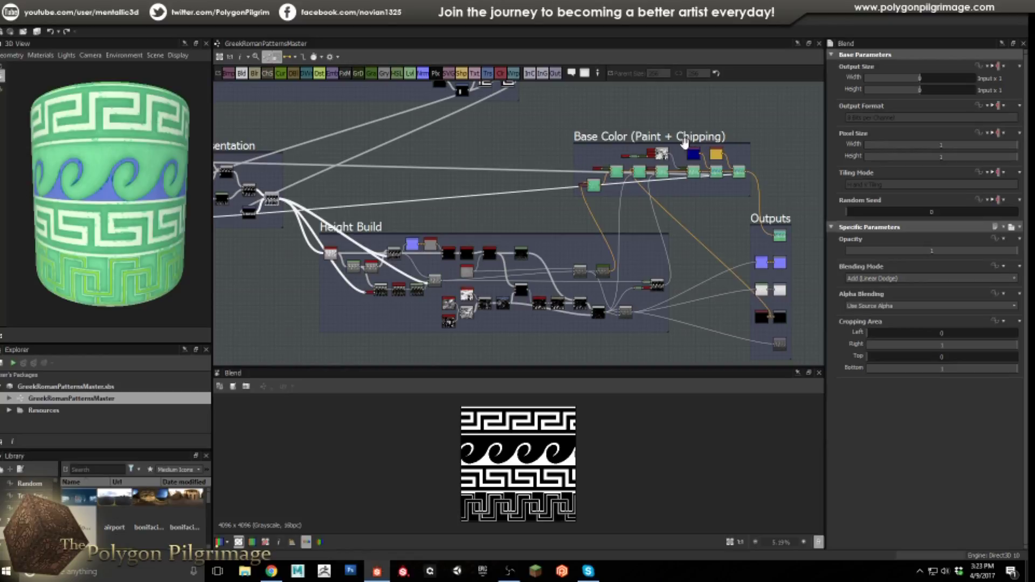
left_click_drag(157, 199, 125, 233)
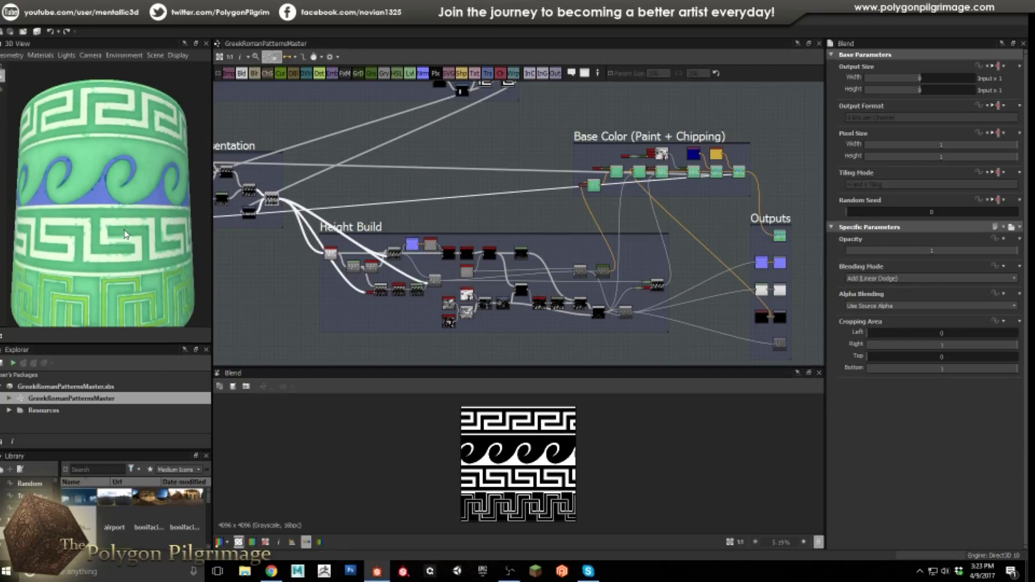
Step: Inspect the Ambient Occlusion (HBAO) node at the start of the Height Build frame, checking its output, height depth and radius
scroll(335, 252, "up", 5)
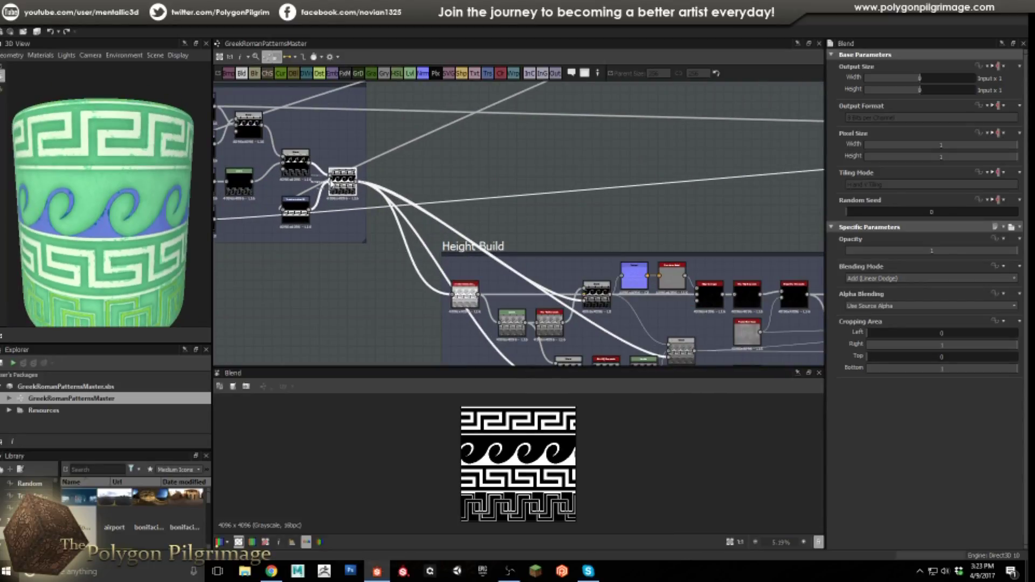
scroll(492, 291, "up", 3)
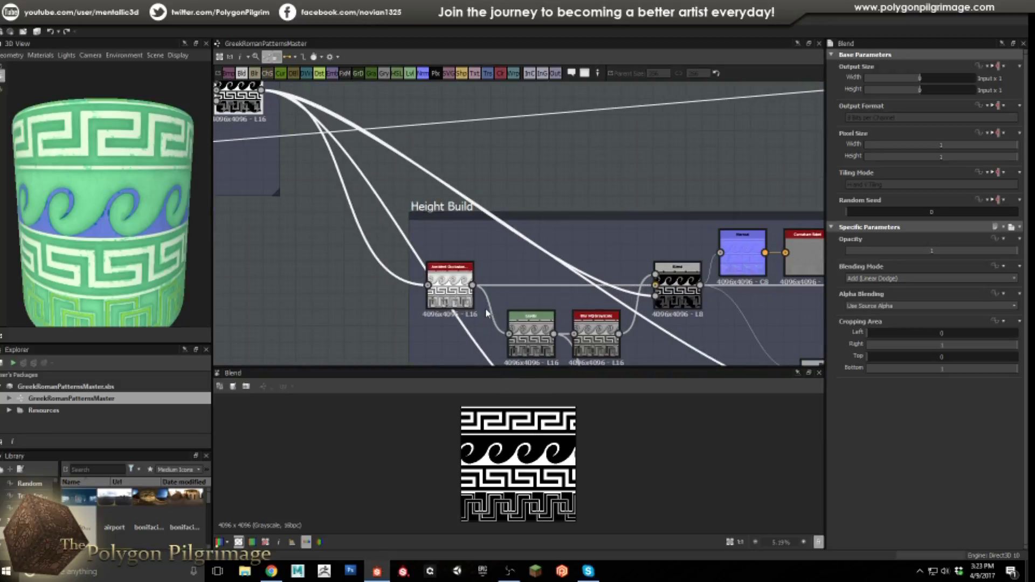
left_click(452, 284)
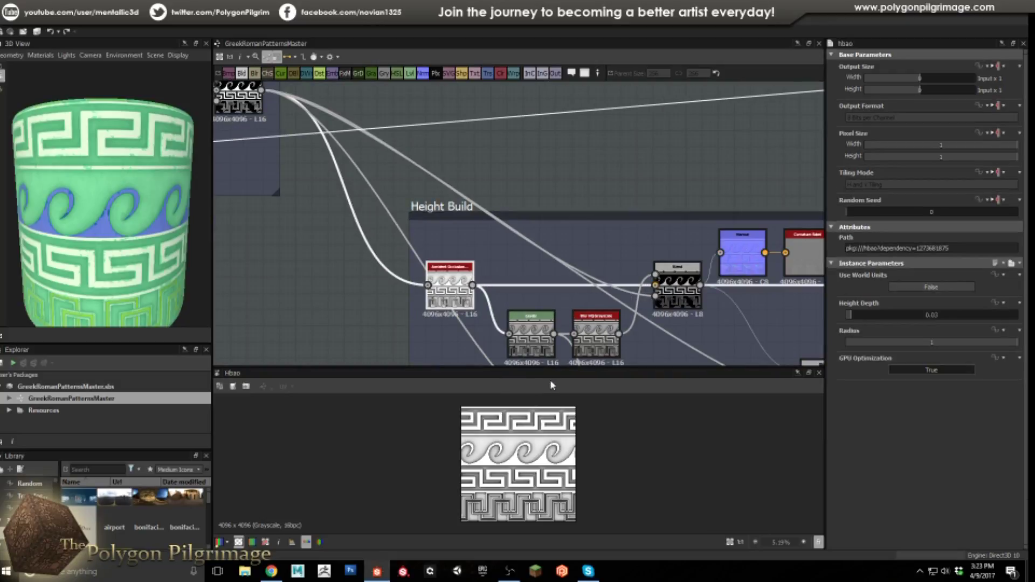
scroll(527, 459, "up", 1)
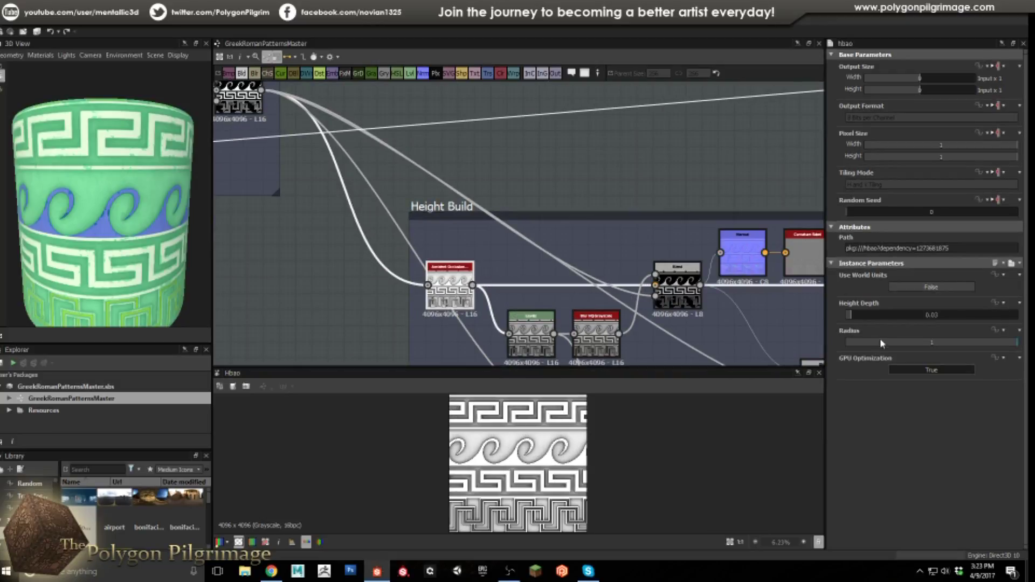
scroll(550, 480, "down", 1)
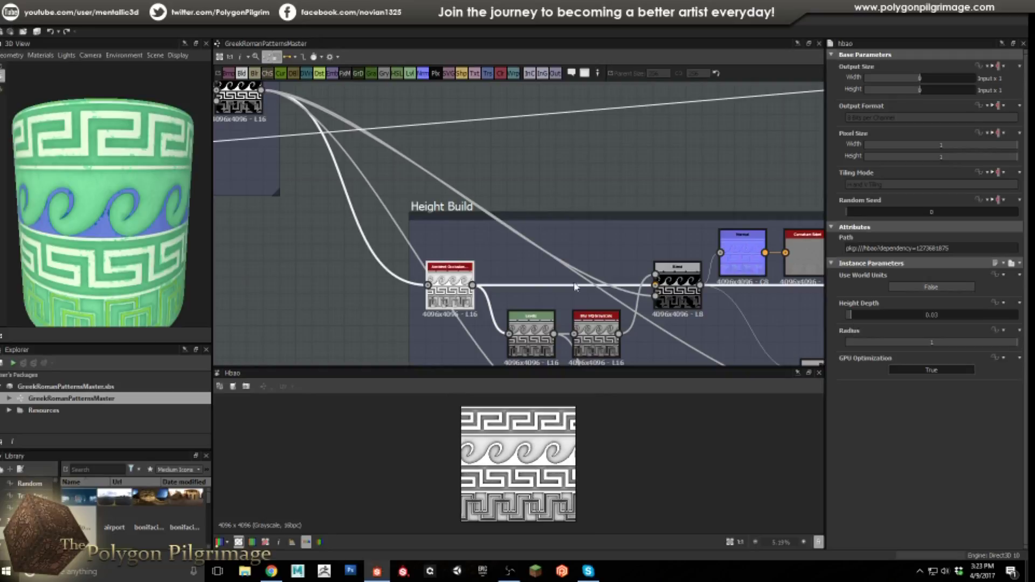
Step: Inspect the Levels node after the Ambient Occlusion, comparing its darkened edges with the patterns on the 3D model
scroll(575, 287, "down", 3)
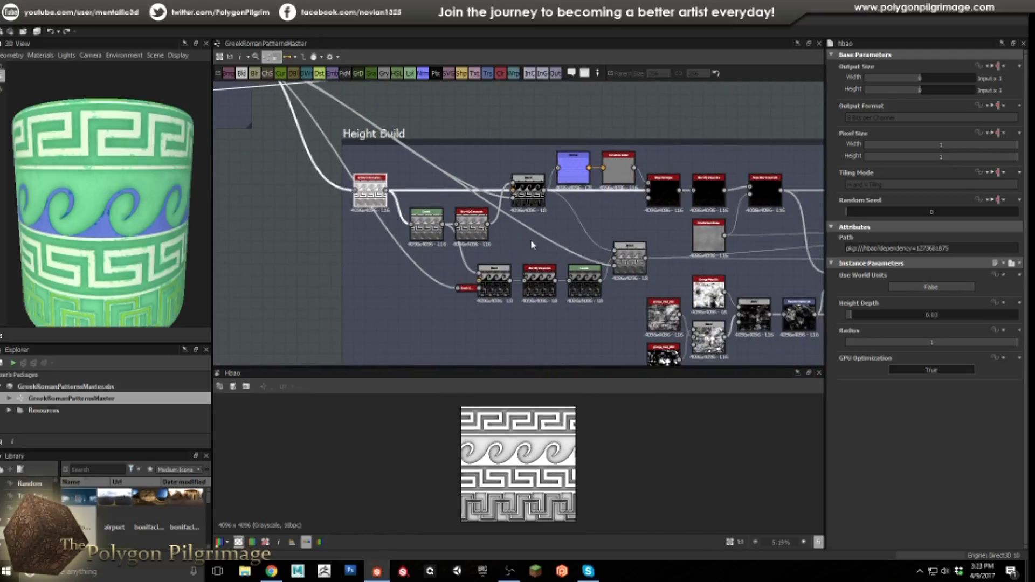
scroll(461, 245, "up", 2)
left_click(412, 216)
scroll(513, 457, "up", 3)
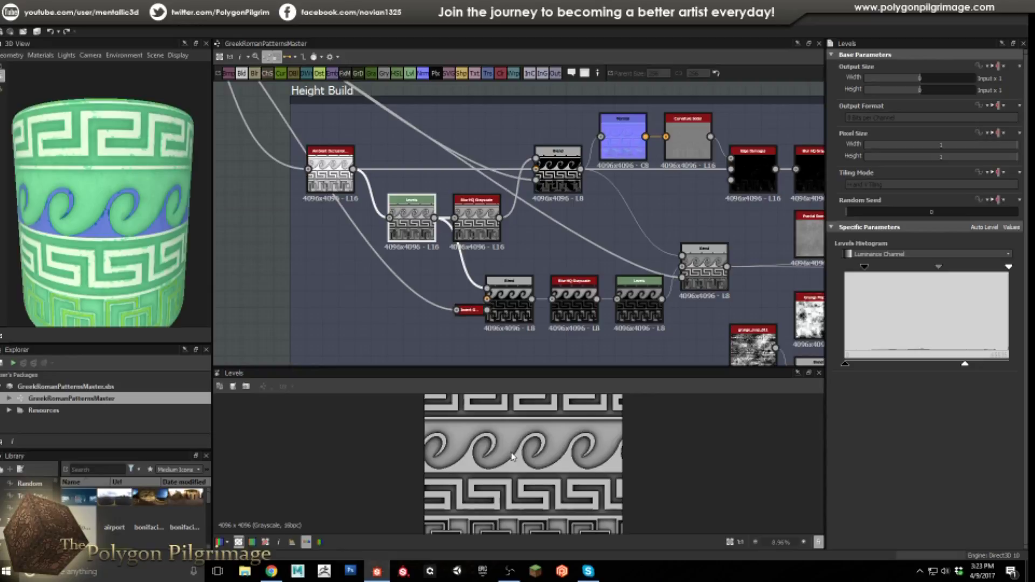
scroll(514, 450, "down", 2)
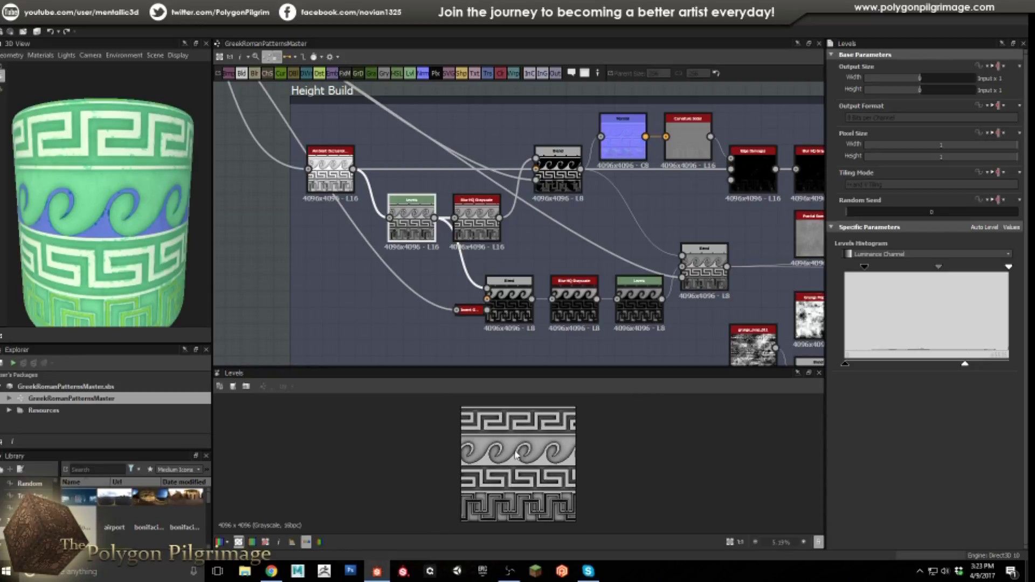
scroll(125, 191, "up", 4)
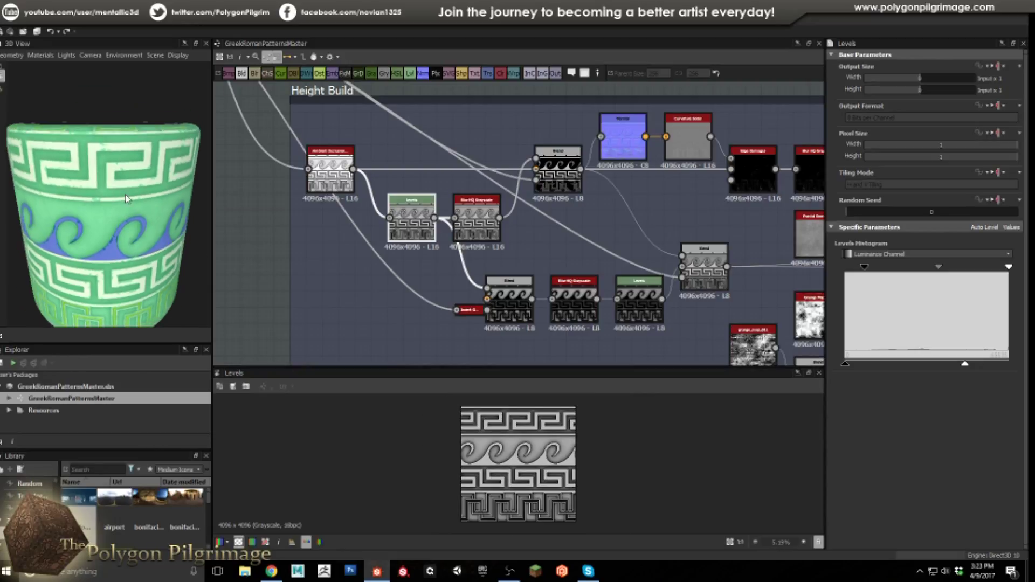
scroll(125, 190, "down", 4)
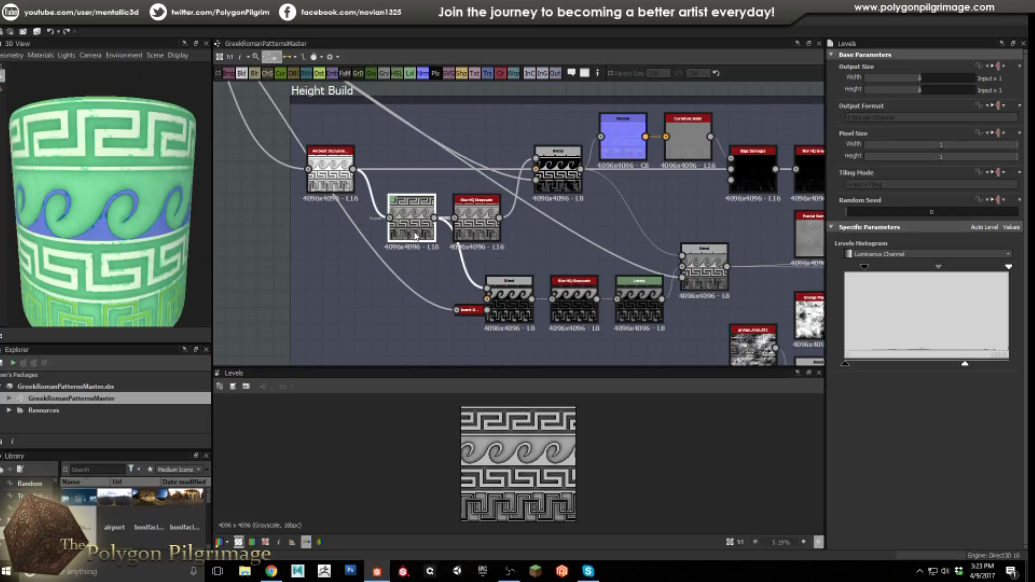
Step: Inspect the Blur HQ Grayscale node after the Levels, checking the softened wave edges up close
double_click(484, 225)
scroll(542, 456, "up", 3)
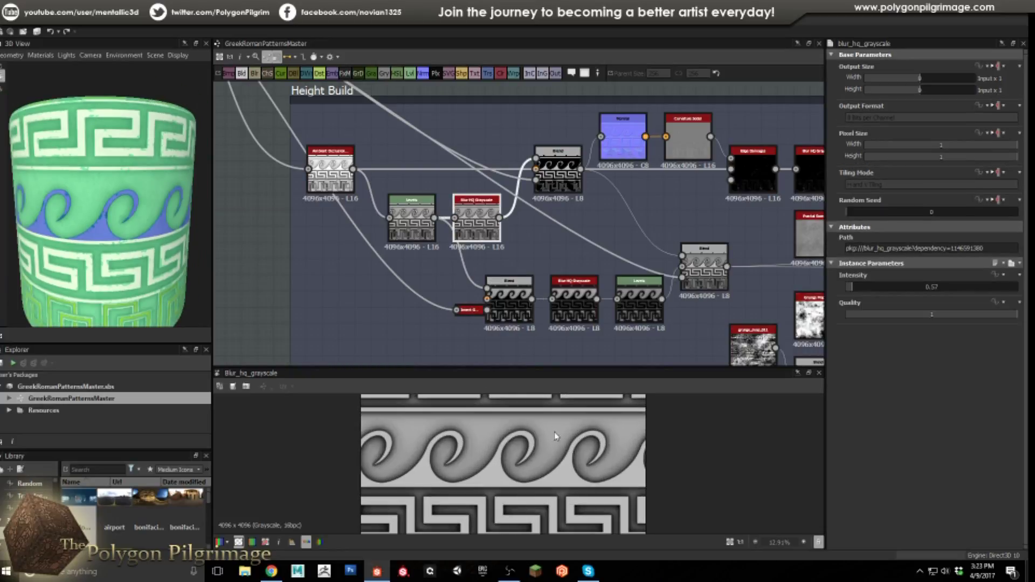
scroll(555, 441, "up", 6)
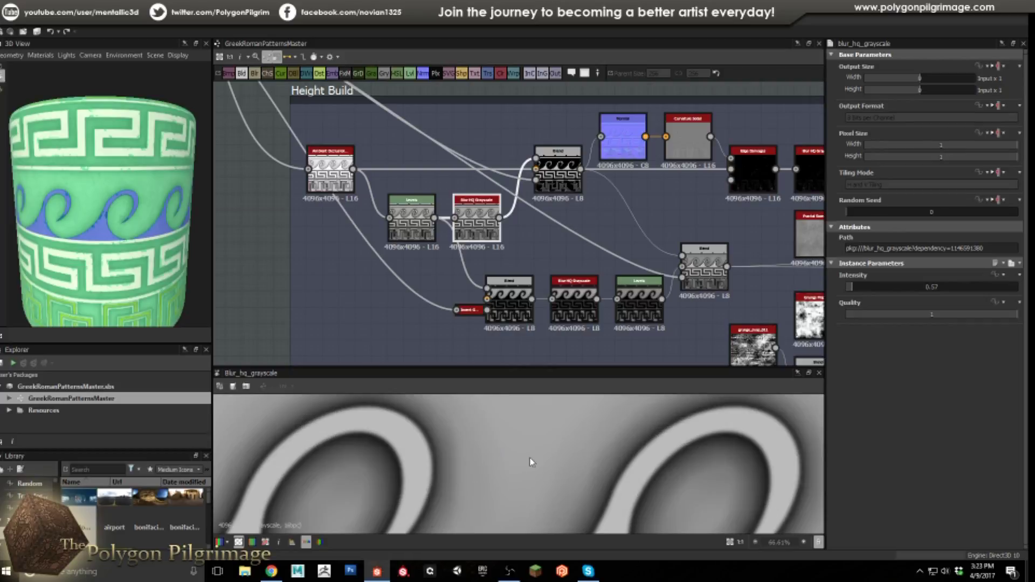
scroll(531, 462, "down", 3)
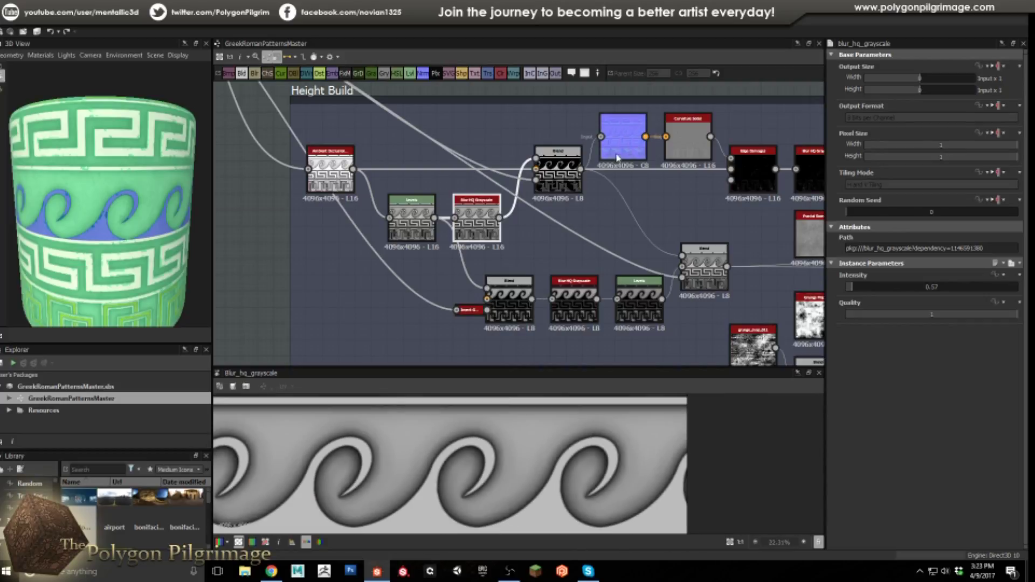
Step: Inspect the Copy Blend that combines the blurred occlusion with the pattern mask, tracing its inputs back to the Presentation frame
middle_click_drag(558, 238, 514, 267)
left_click(506, 212)
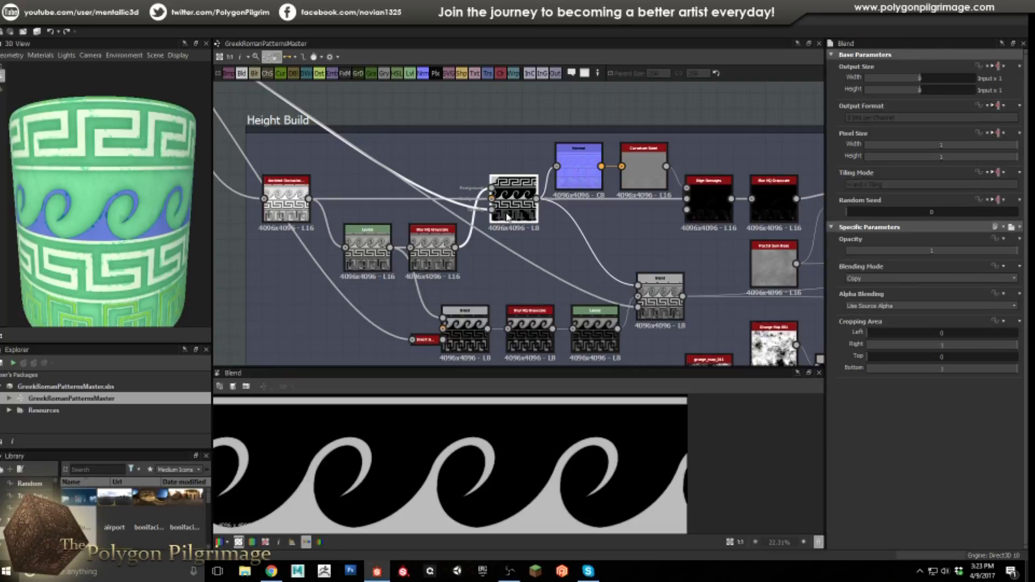
scroll(486, 267, "down", 4)
middle_click_drag(424, 225, 459, 238)
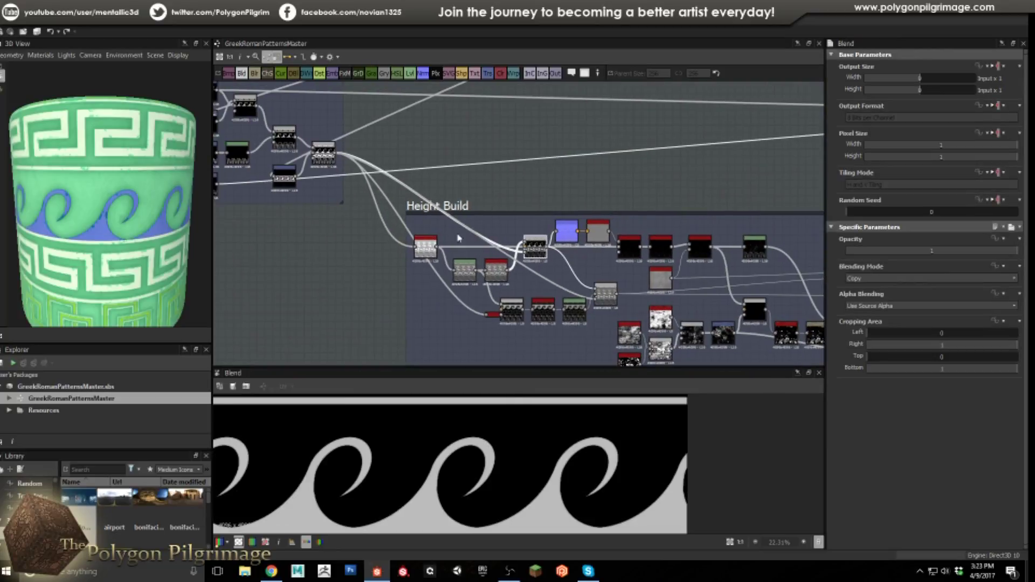
scroll(343, 186, "up", 1)
scroll(526, 474, "down", 3)
scroll(526, 474, "down", 2)
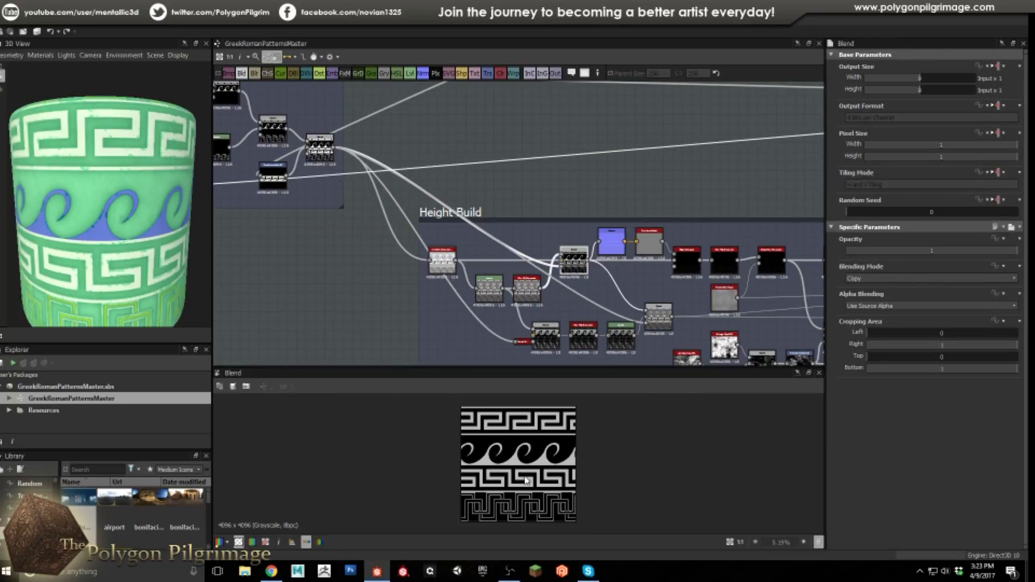
Step: Inspect the Normal node fed by the Copy Blend, checking the edge detail of the wave and rectangular bands
double_click(611, 245)
scroll(550, 462, "up", 3)
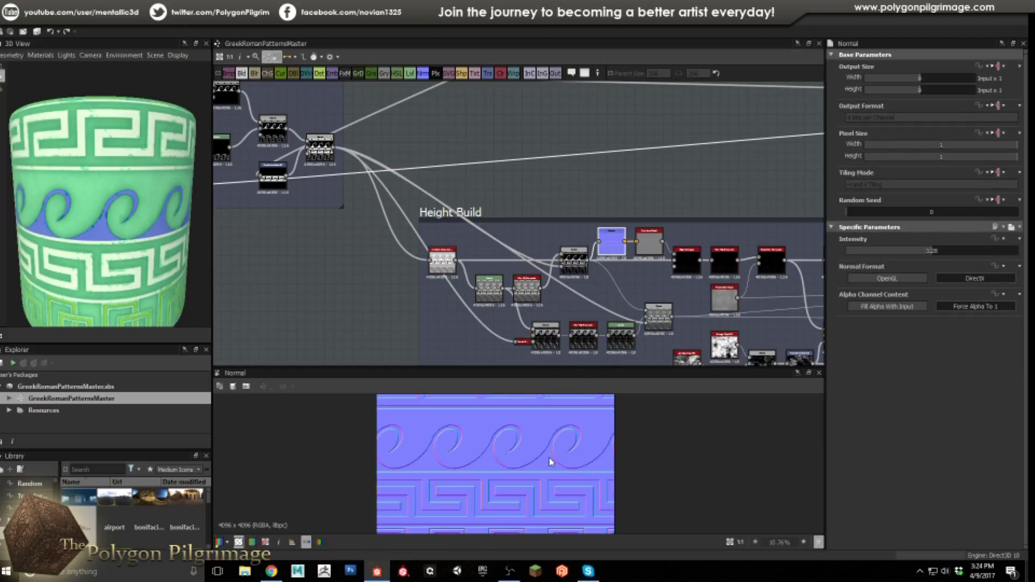
scroll(550, 462, "up", 2)
scroll(665, 275, "up", 3)
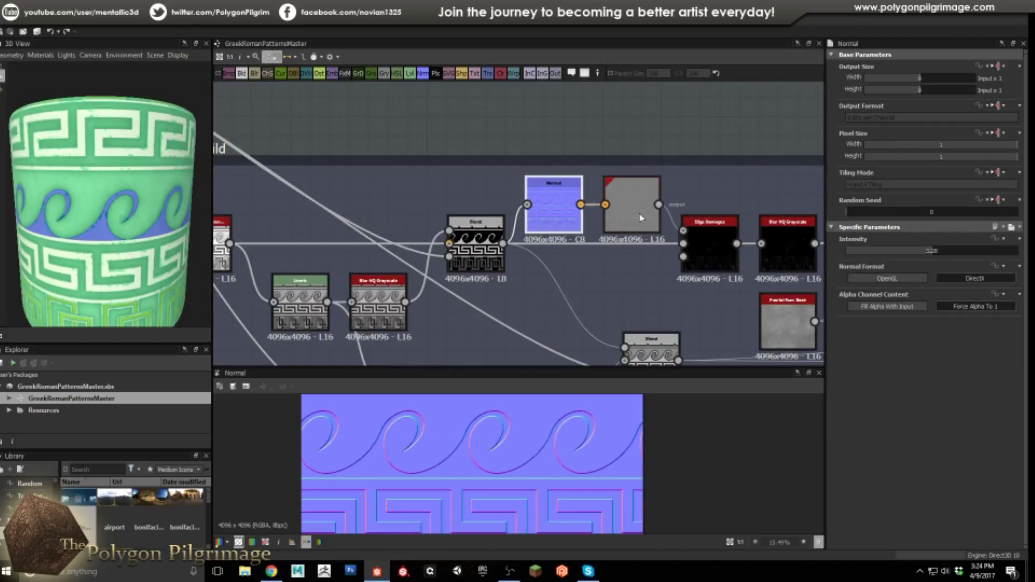
Step: Inspect the Curvature Sobel and Edge Damages nodes after the Normal, checking the edge wear extracted from the patterns
double_click(640, 216)
double_click(694, 260)
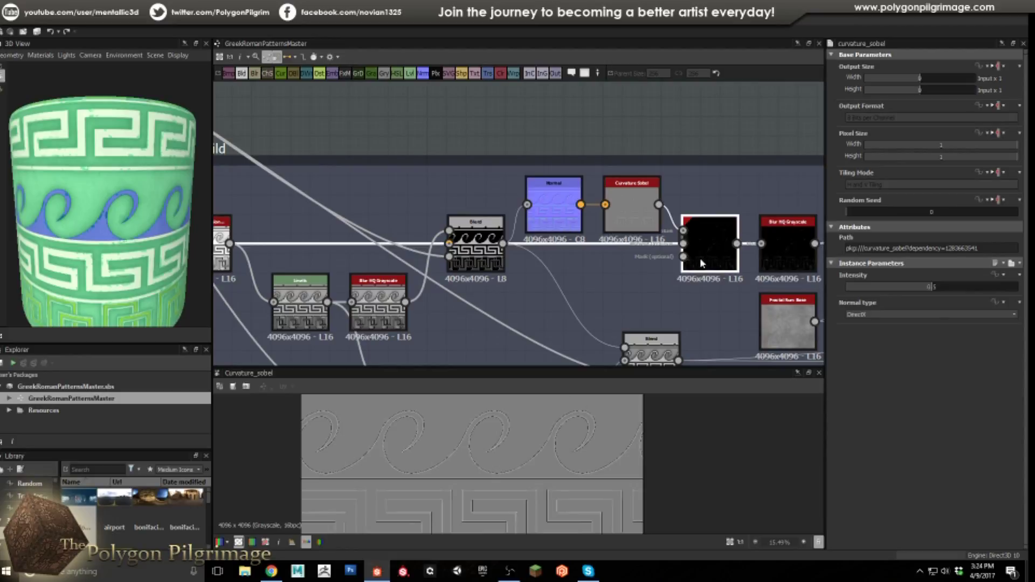
scroll(574, 447, "down", 3)
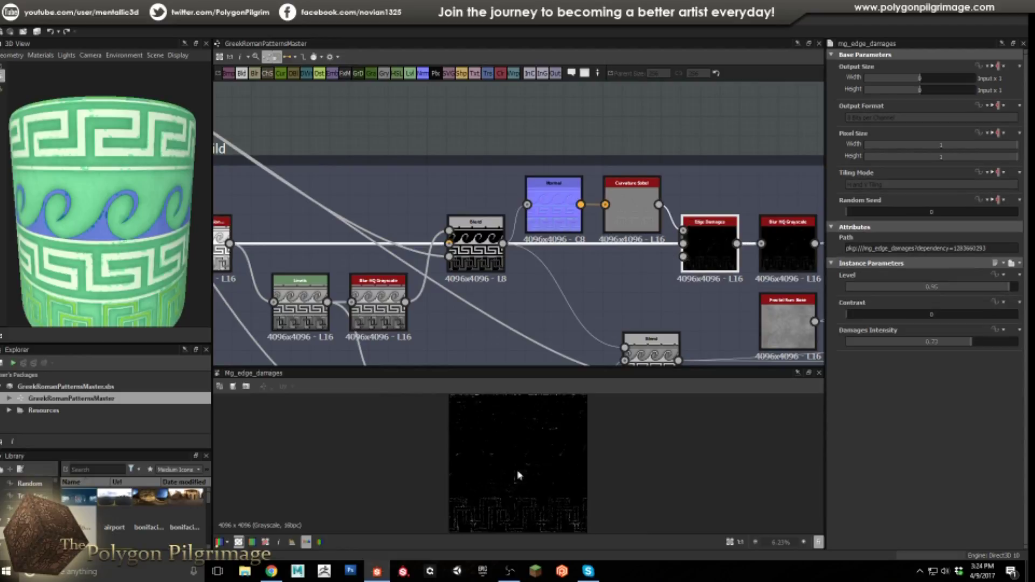
scroll(543, 486, "up", 2)
Step: Examine the chipped edges of the rectangular key pattern on the 3D model up close
scroll(131, 178, "up", 5)
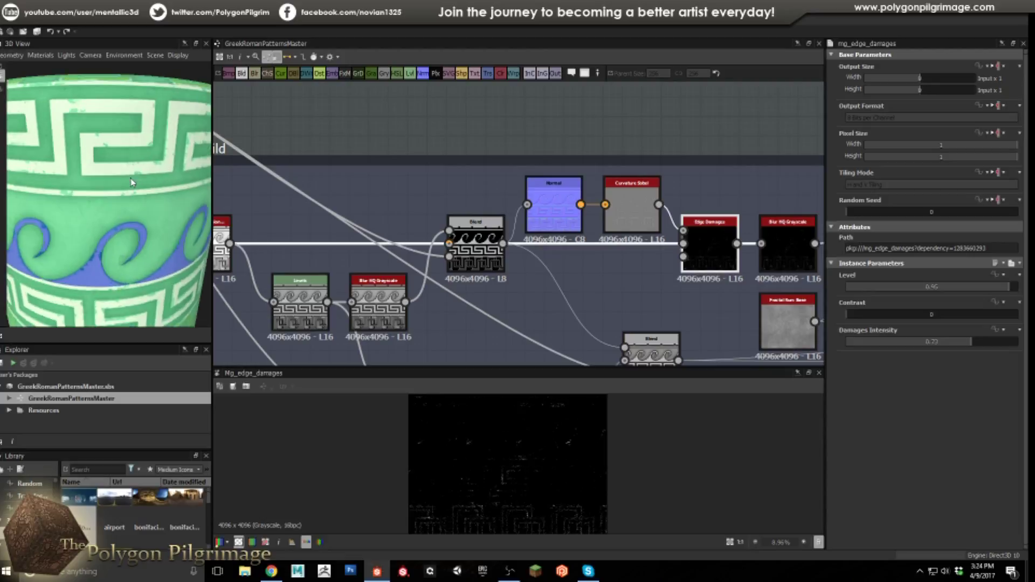
mouse_move(139, 184)
left_mouse_down("alt")
mouse_move(135, 196)
mouse_move(113, 195)
mouse_move(140, 175)
left_mouse_up("alt")
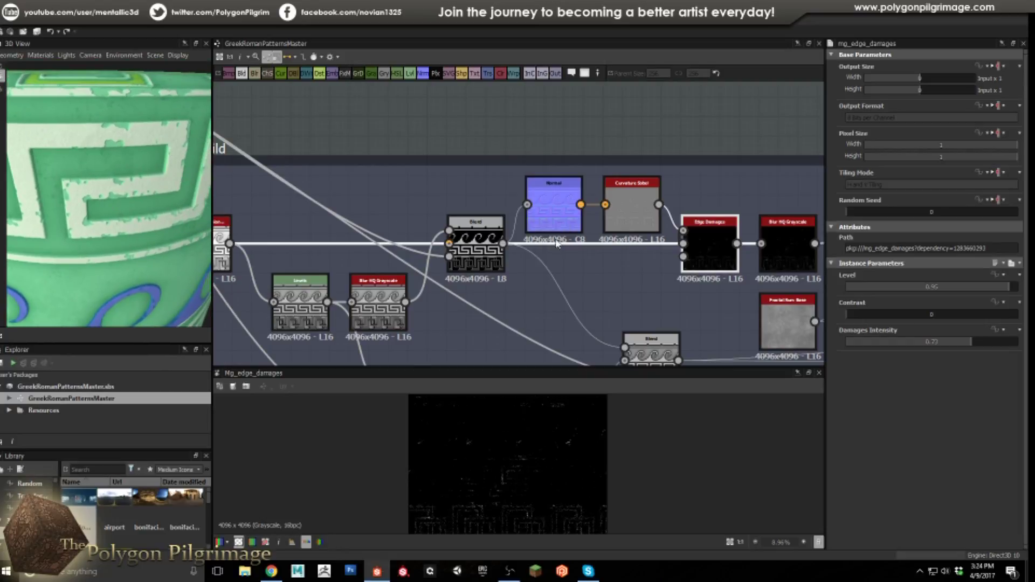
scroll(158, 229, "up", 3)
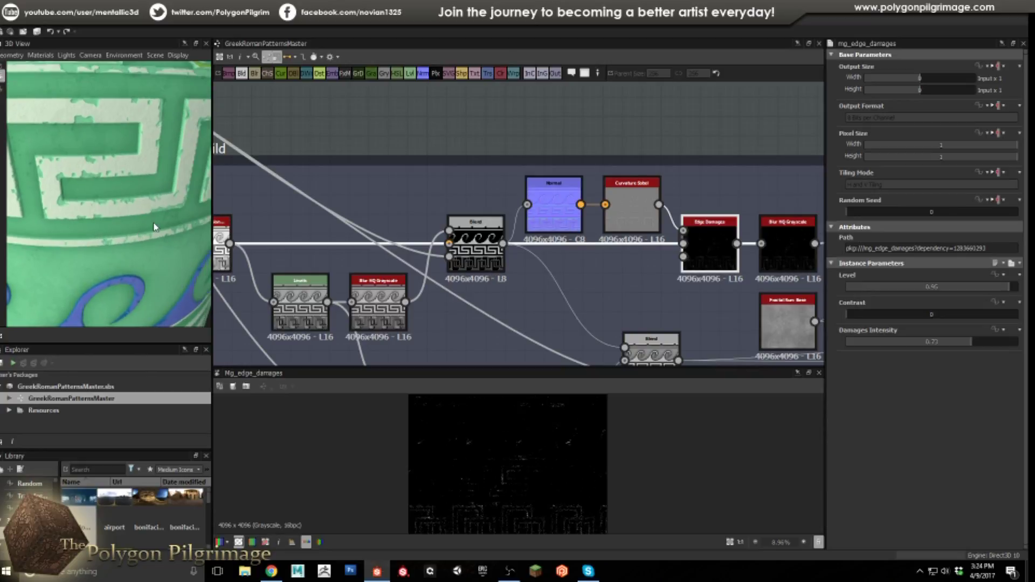
Step: Inspect the lower Height Build branch from its Copy Blend through the Blur HQ Grayscale to the Levels node
scroll(512, 233, "down", 3)
scroll(503, 228, "up", 2)
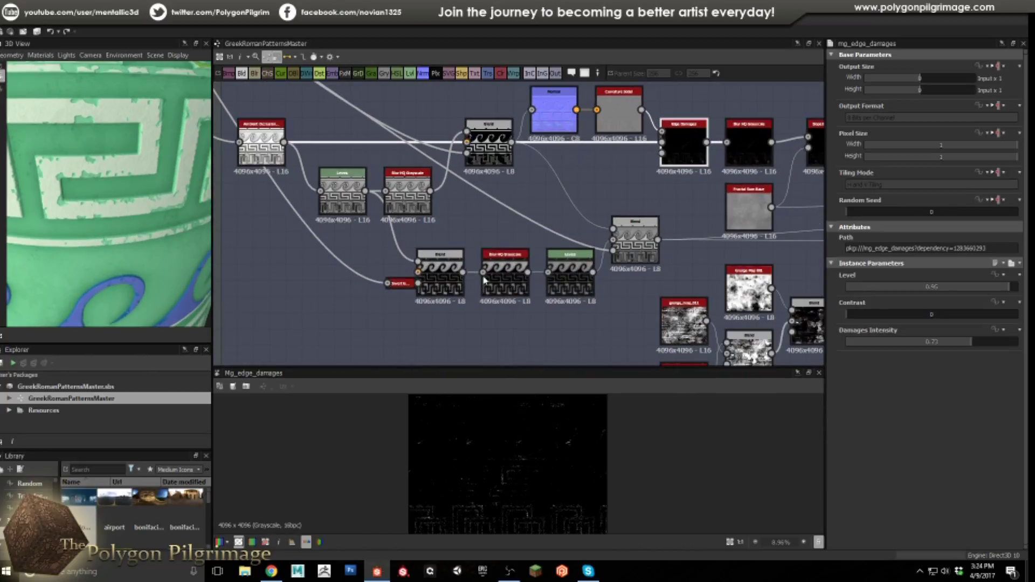
scroll(491, 246, "up", 1)
scroll(457, 228, "down", 1)
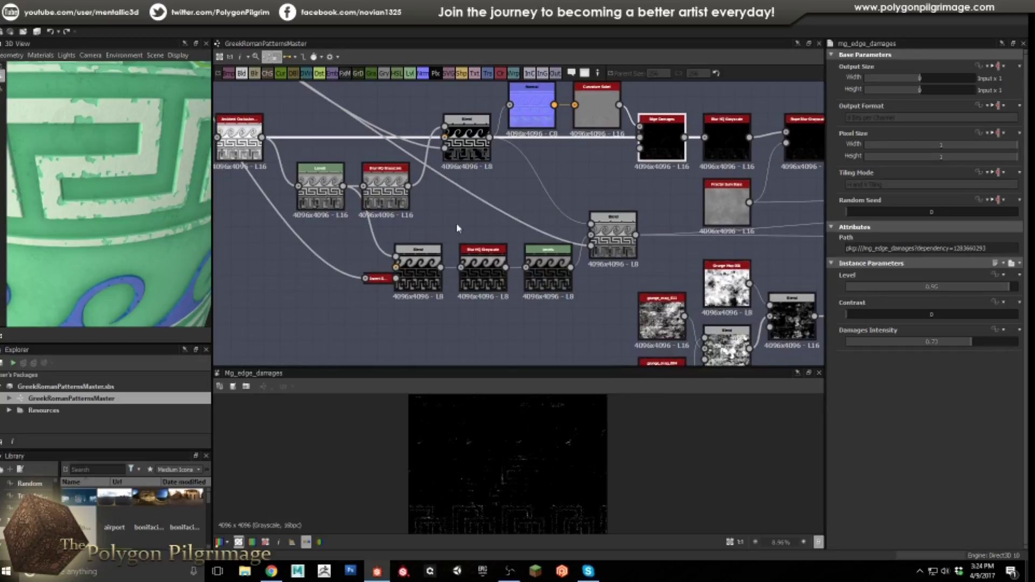
middle_click_drag(457, 228, 529, 240)
double_click(490, 275)
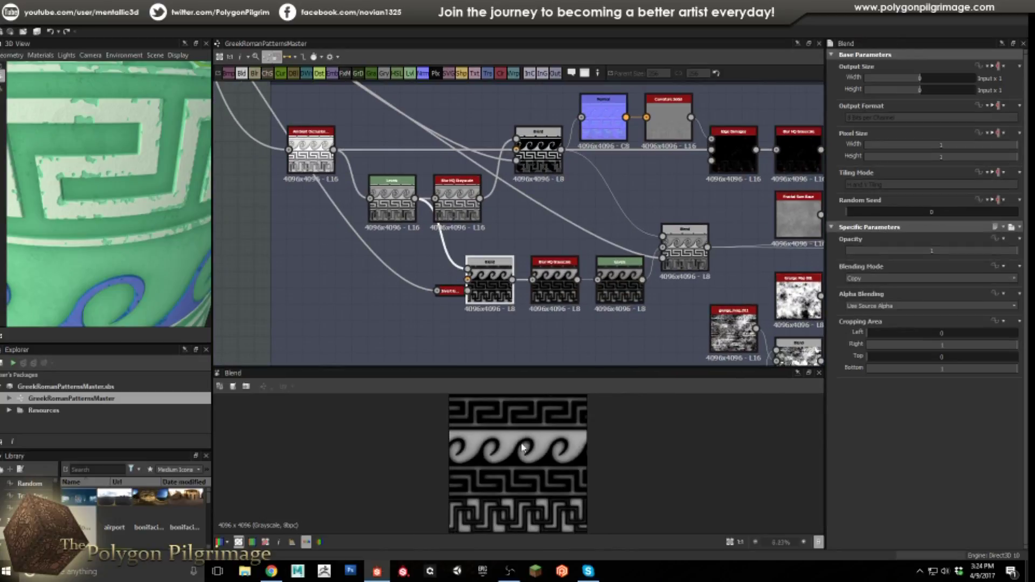
scroll(551, 455, "up", 2)
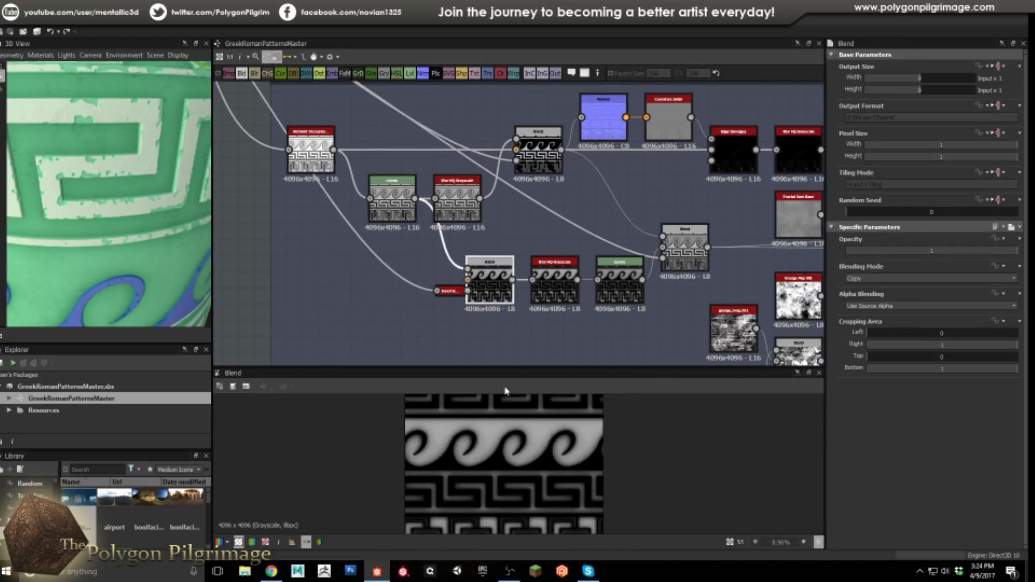
double_click(564, 290)
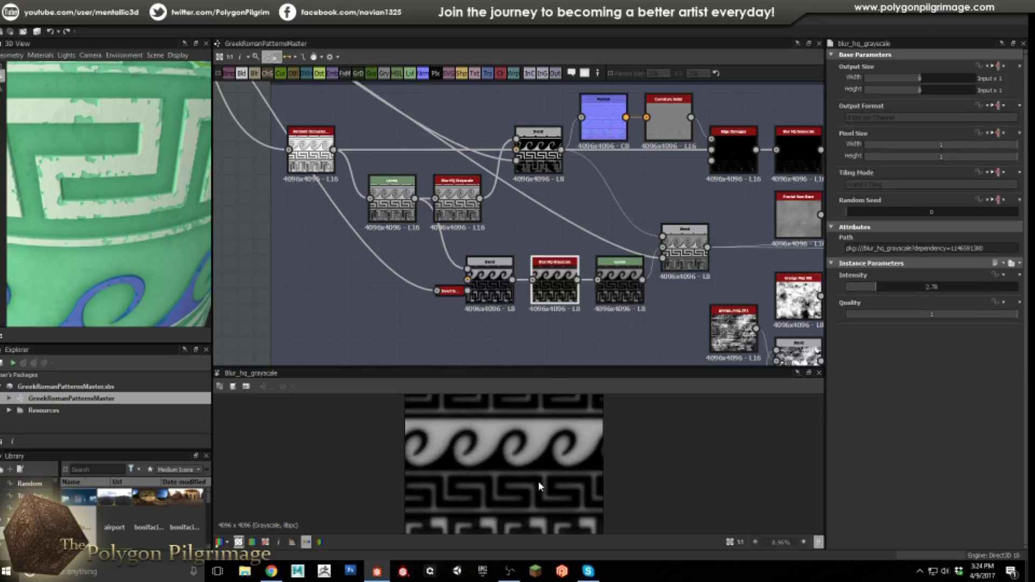
double_click(617, 276)
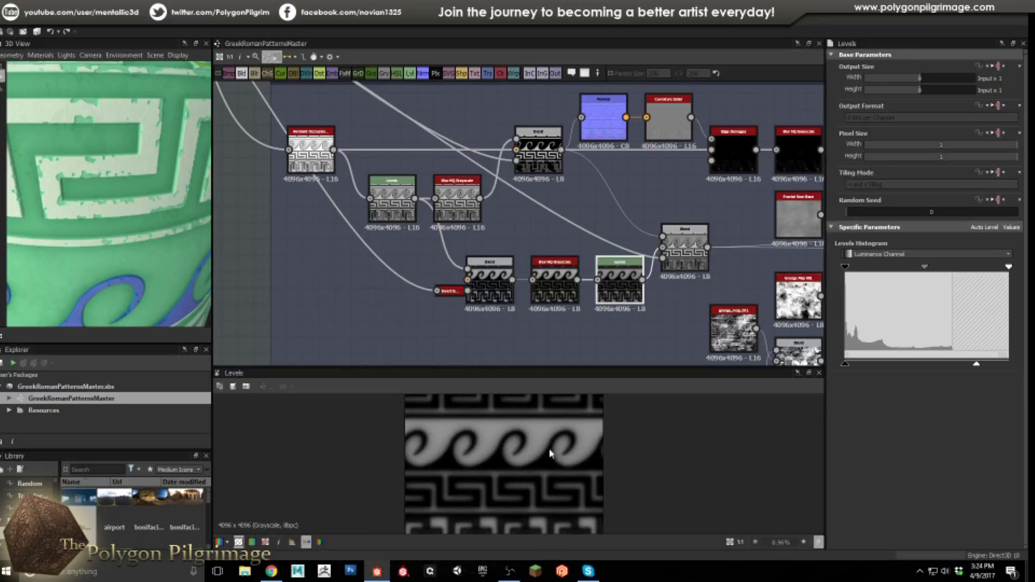
Step: Inspect the Copy Blend fed by the lower branch's Levels, checking the shading around the waves and key bands
double_click(687, 259)
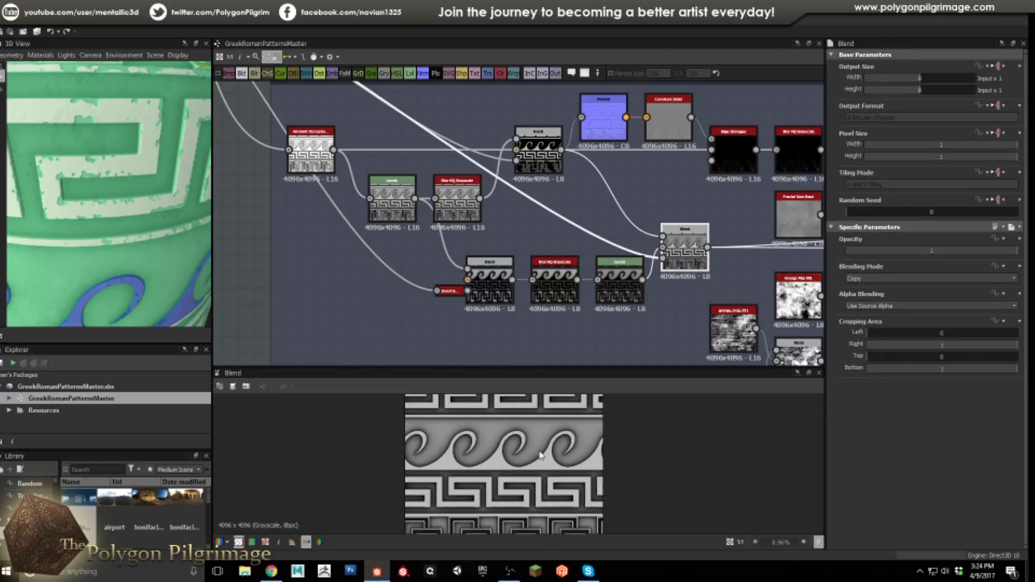
scroll(538, 456, "down", 2)
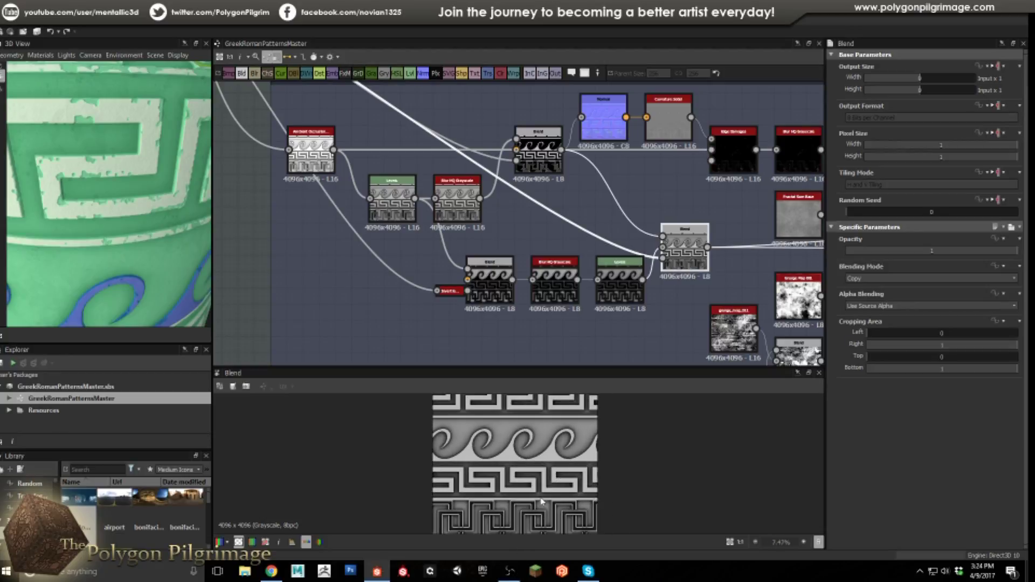
scroll(526, 474, "down", 1)
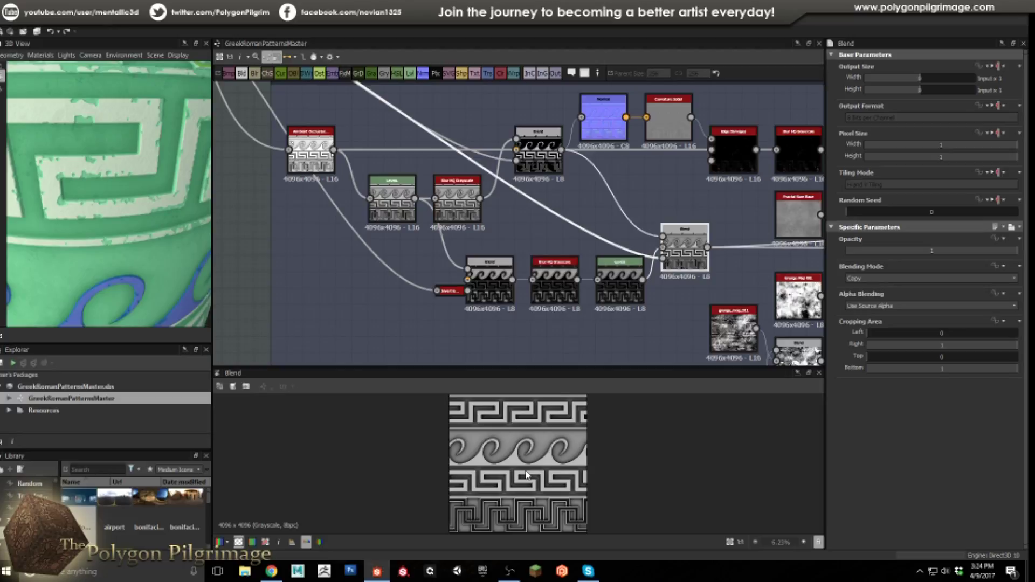
scroll(526, 474, "up", 3)
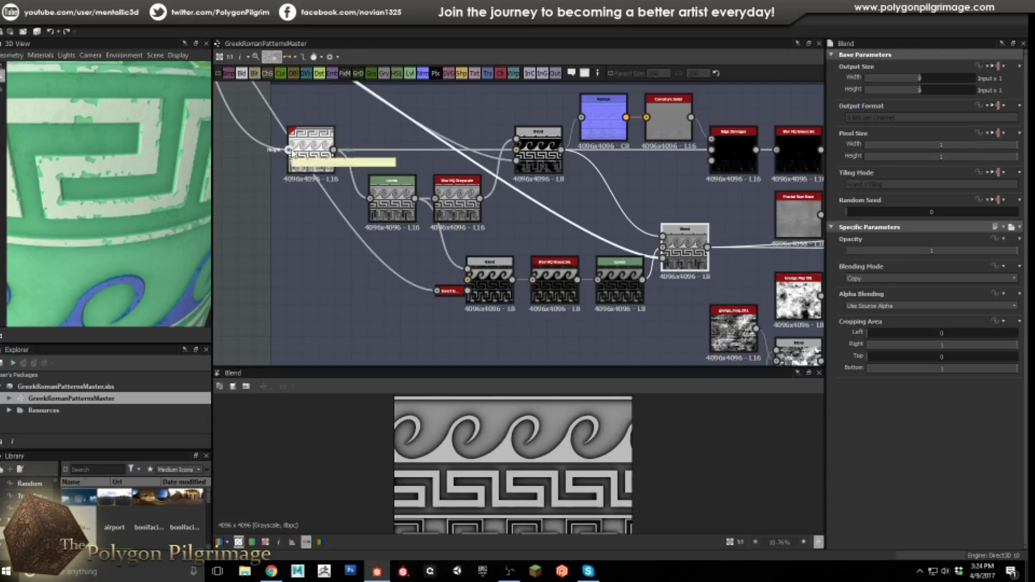
Step: Review the Ambient Occlusion node's output, examining the shading along the wave edges up close
left_click(312, 153)
scroll(561, 426, "up", 5)
scroll(559, 438, "up", 3)
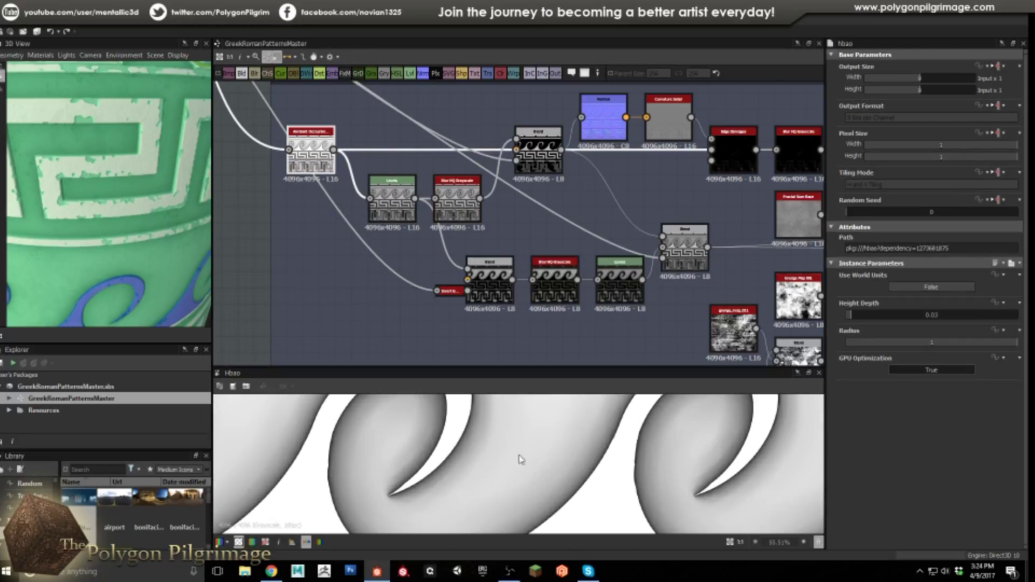
scroll(576, 453, "down", 4)
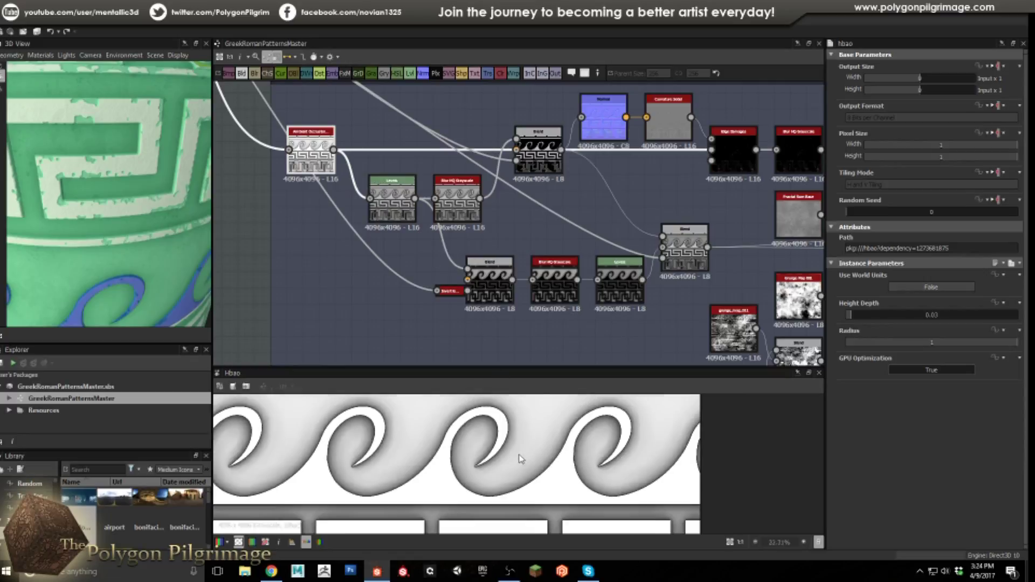
Step: Retrace the lower branch's Blur HQ Grayscale and Levels into the Copy Blend to compare their outputs
left_click(555, 281)
left_click(632, 281)
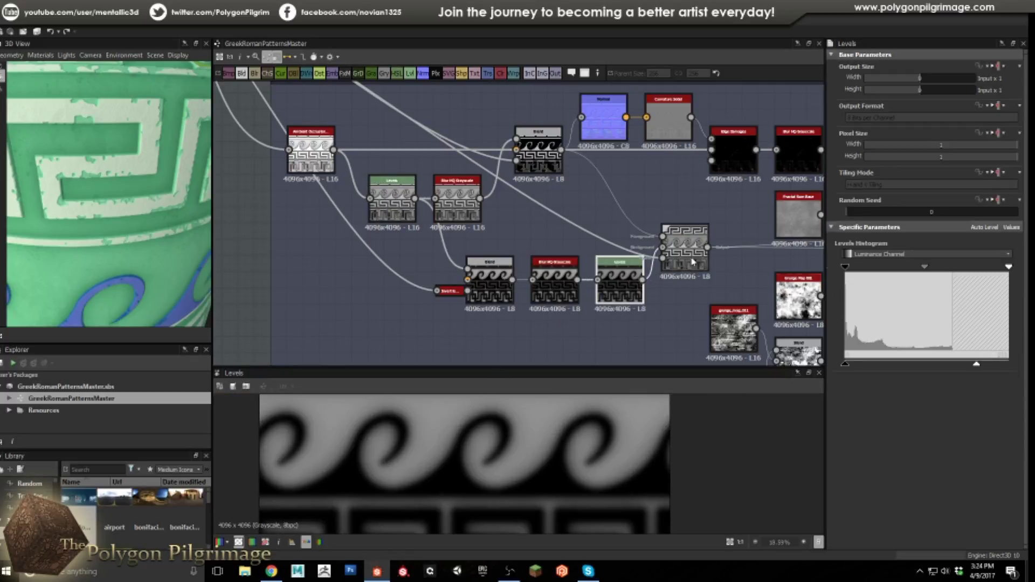
left_click(685, 248)
scroll(559, 457, "down", 4)
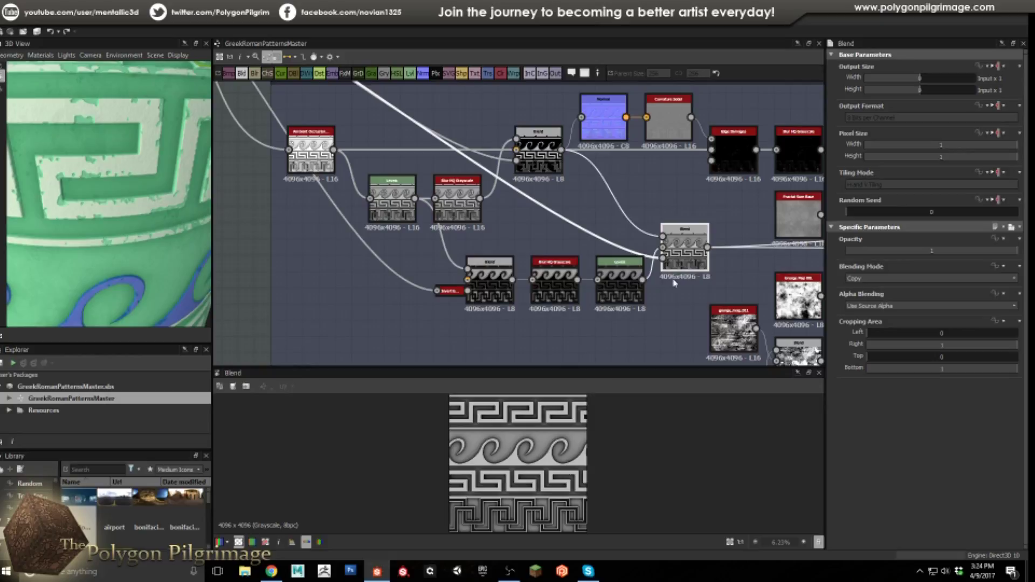
Step: Review the Edge Damages node again and inspect the Blur HQ Grayscale that softens it
scroll(673, 283, "down", 4)
scroll(522, 217, "up", 2)
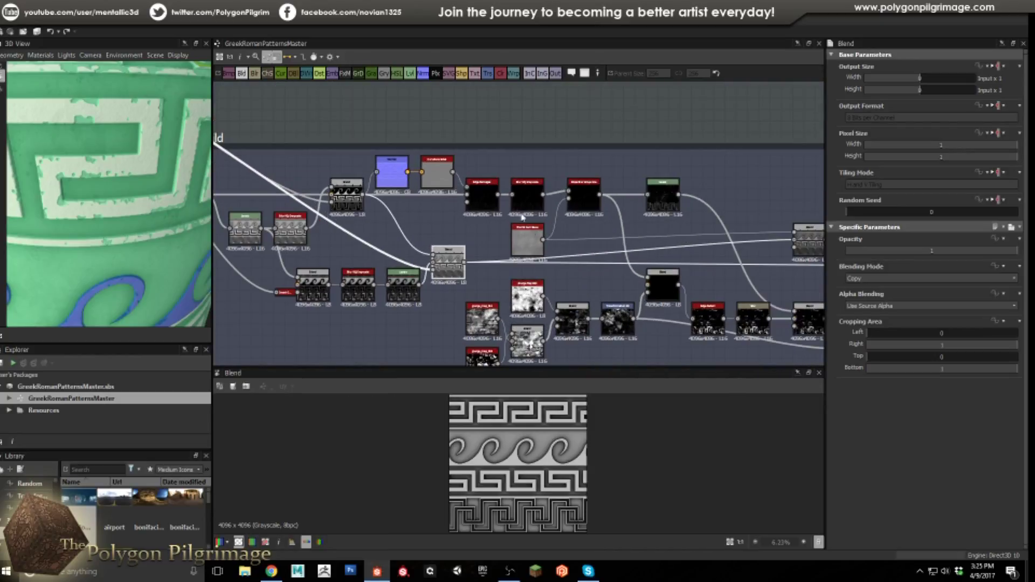
left_click(482, 195)
scroll(530, 184, "up", 1)
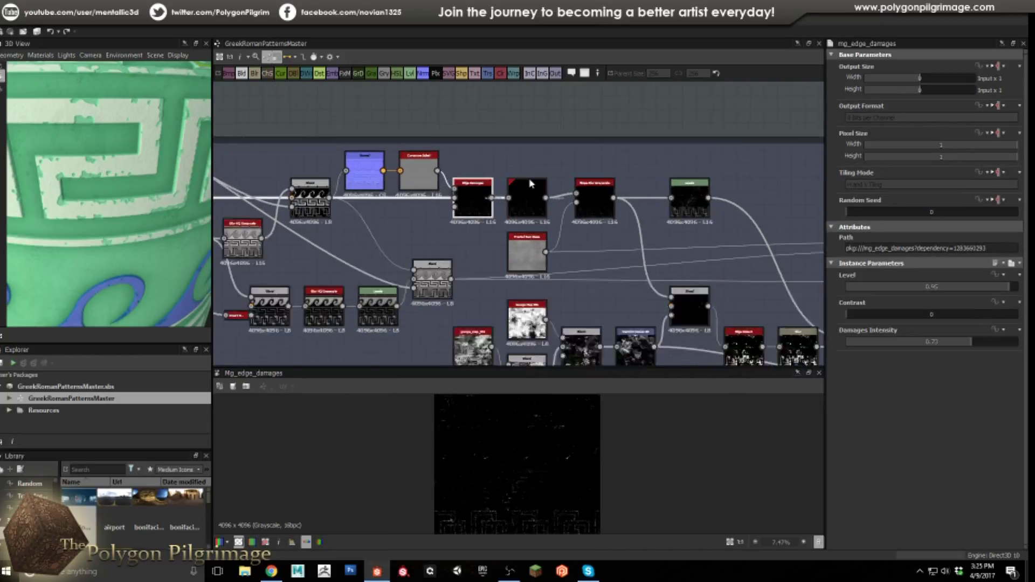
scroll(530, 183, "up", 3)
left_click(531, 216)
scroll(578, 461, "up", 2)
Step: Inspect the Slope Blur Grayscale driven by the Fractal Sum Base, examining the broken-up damage spots up close
left_click(655, 237)
scroll(594, 470, "up", 3)
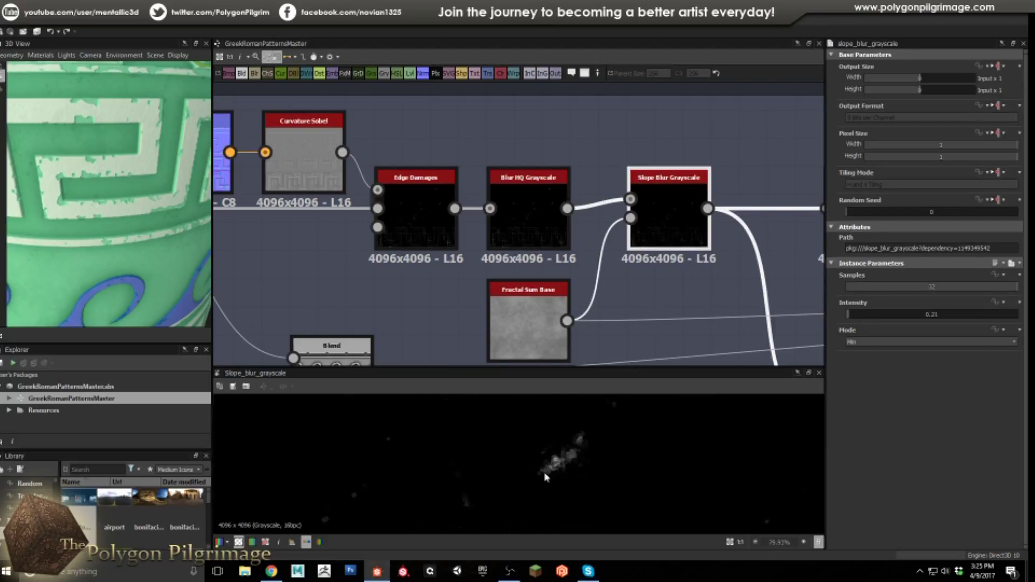
scroll(565, 470, "up", 3)
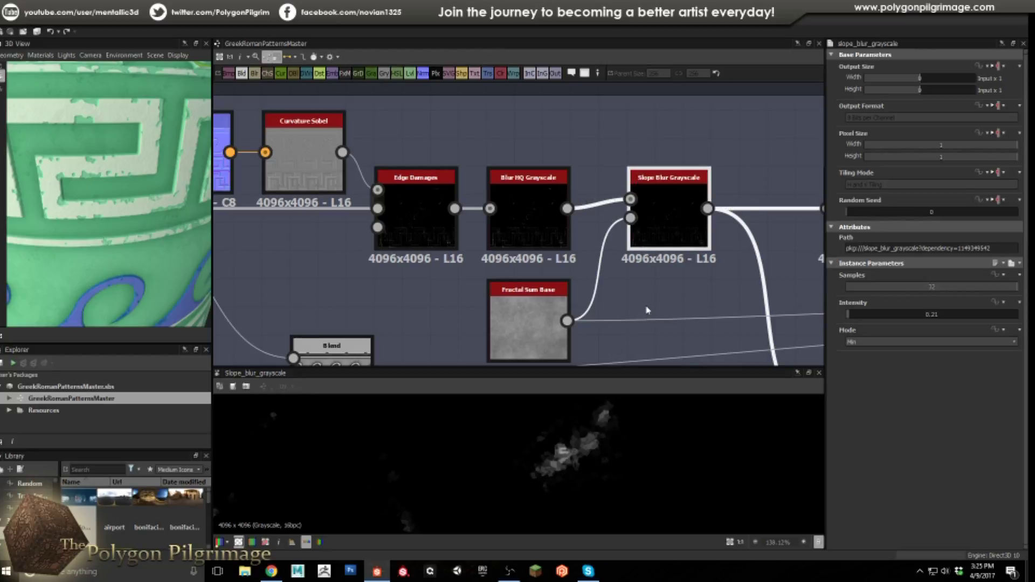
Step: Inspect the Max (Lighten) Blend that combines the two grunge maps in the lower part of Height Build
scroll(648, 298, "down", 3)
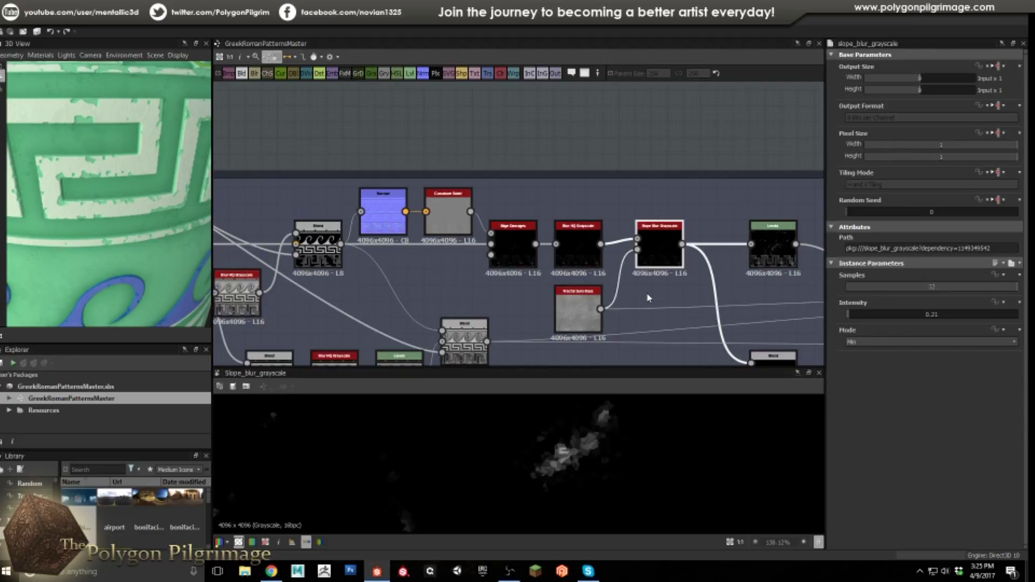
middle_click_drag(649, 298, 563, 195)
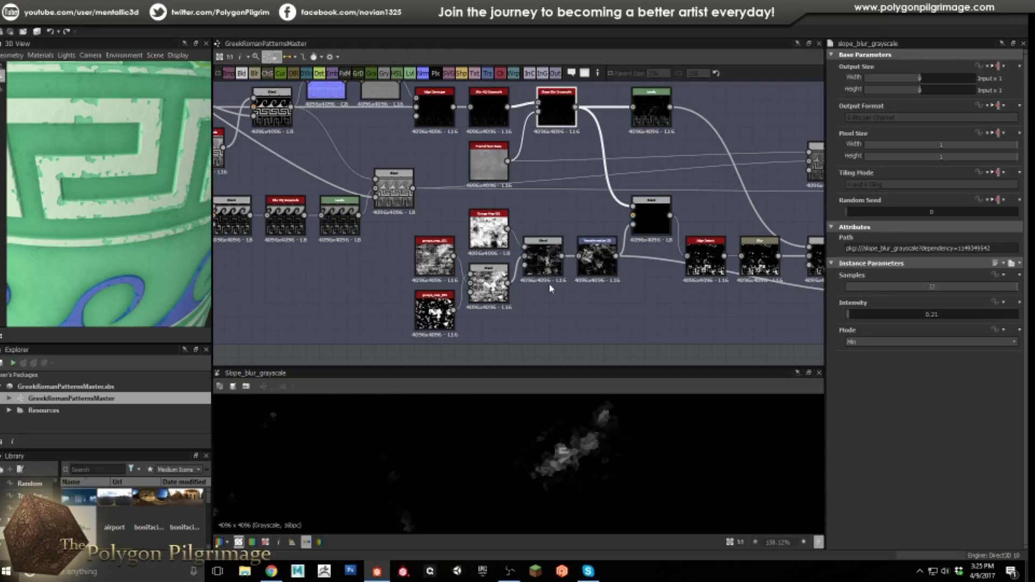
scroll(544, 301, "up", 3)
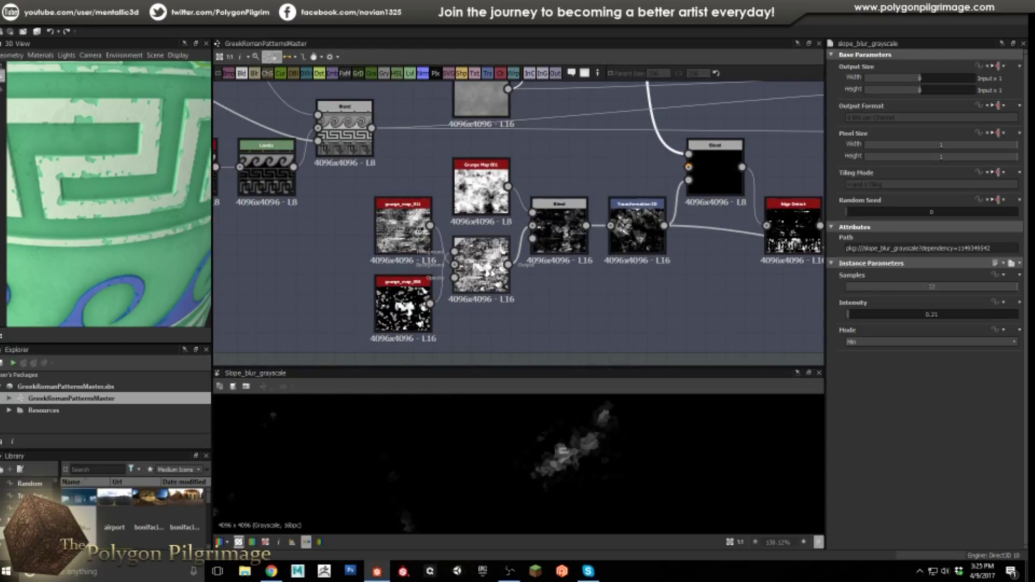
double_click(481, 267)
scroll(588, 483, "down", 8)
scroll(483, 464, "up", 1)
scroll(483, 465, "up", 1)
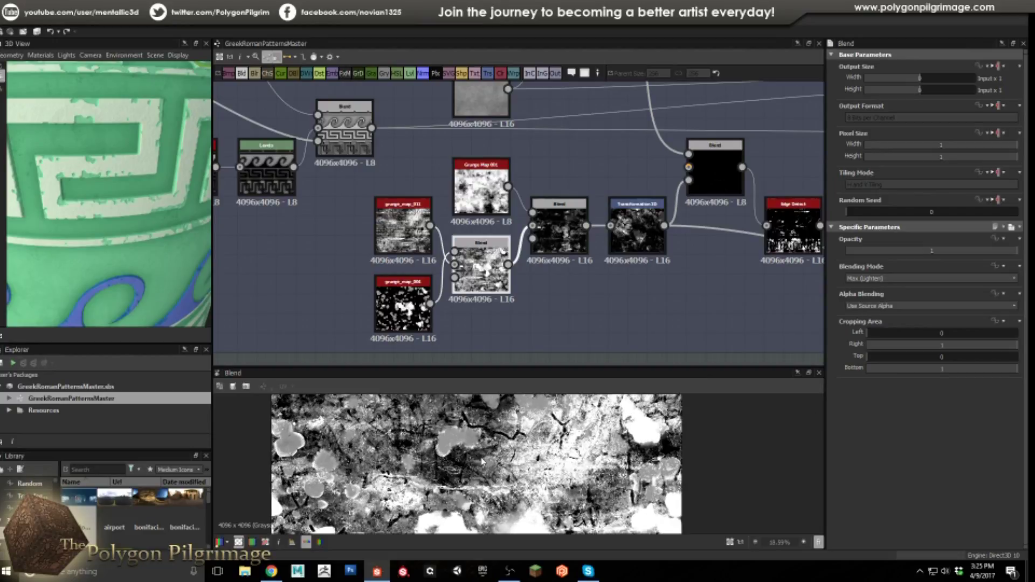
Step: Inspect the Subtract Blend using Grunge Map 001 and the Transformation 2D node that follows it
left_click(548, 243)
scroll(497, 458, "down", 2)
scroll(484, 457, "up", 1)
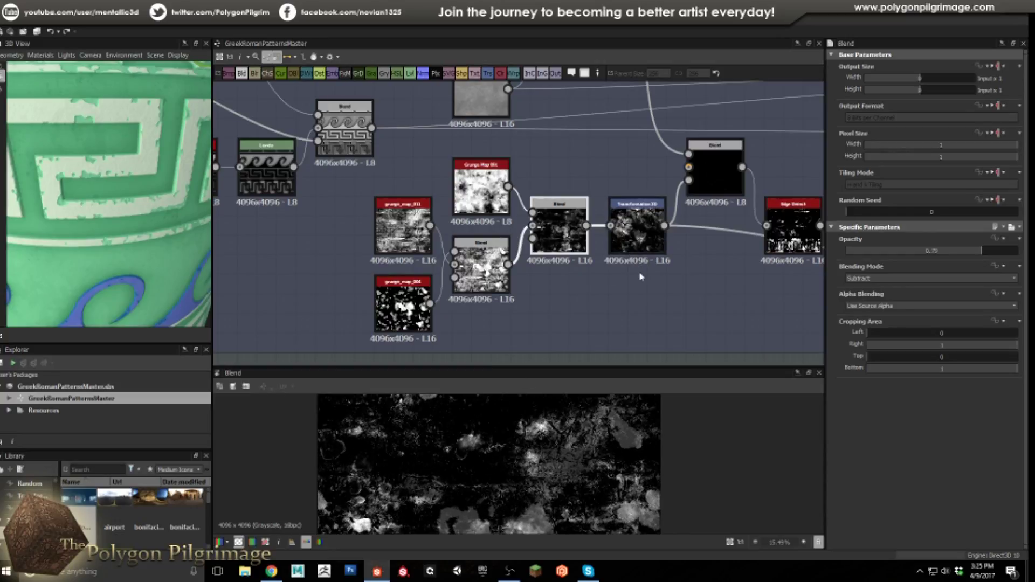
left_click(632, 243)
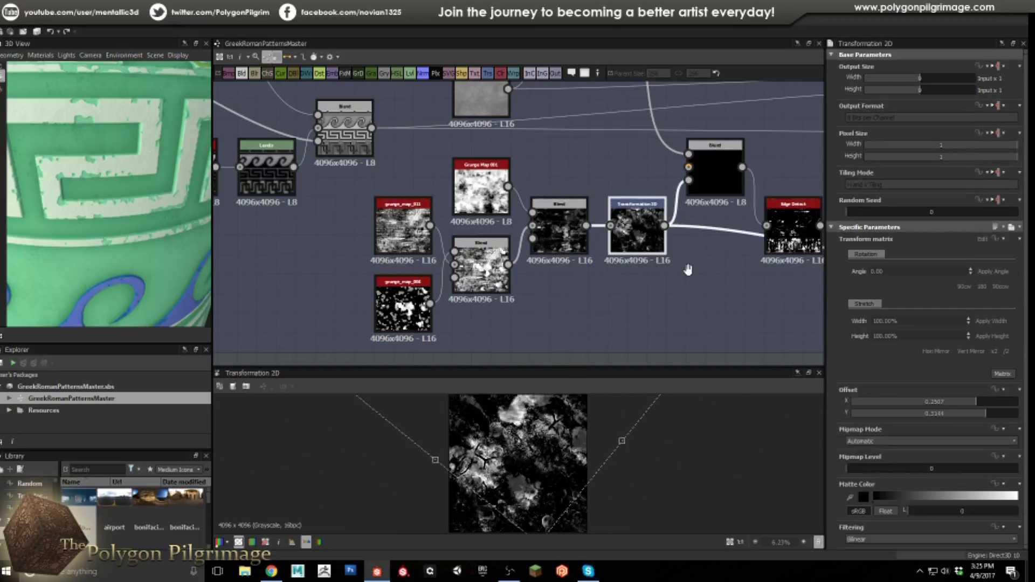
Step: Inspect the Copy Blend that joins the Slope Blur and transformed grunge, searching its dark output for edge damage
middle_click_drag(688, 269, 567, 322)
scroll(567, 323, "down", 1)
left_click(592, 257)
scroll(544, 453, "up", 3)
scroll(545, 453, "up", 2)
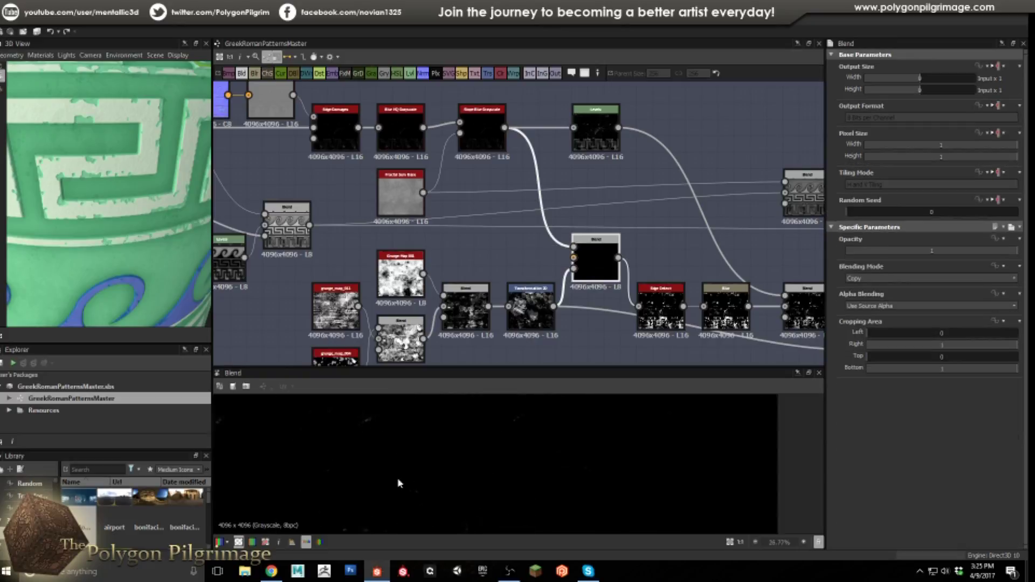
scroll(475, 469, "down", 4)
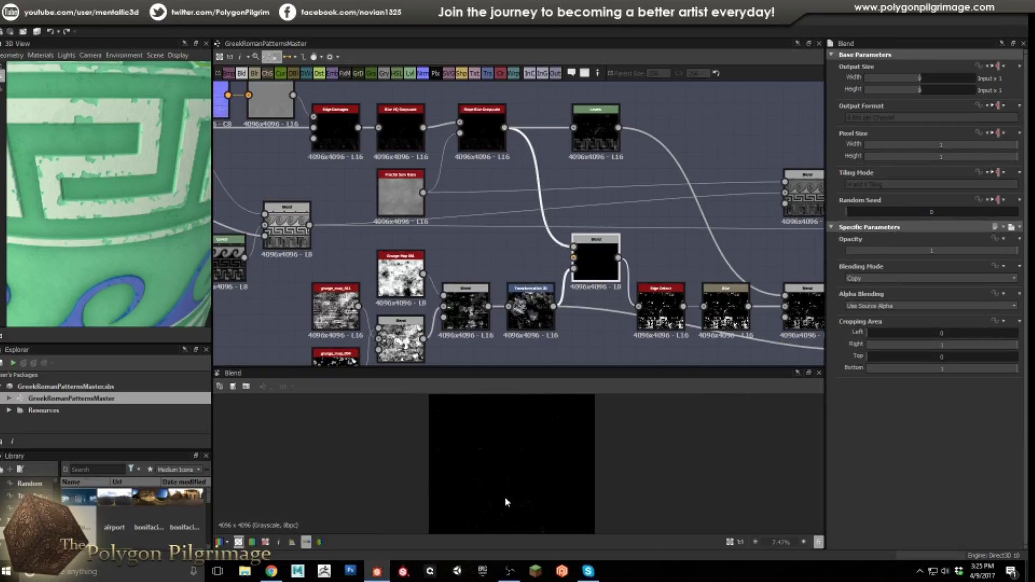
scroll(506, 501, "up", 10)
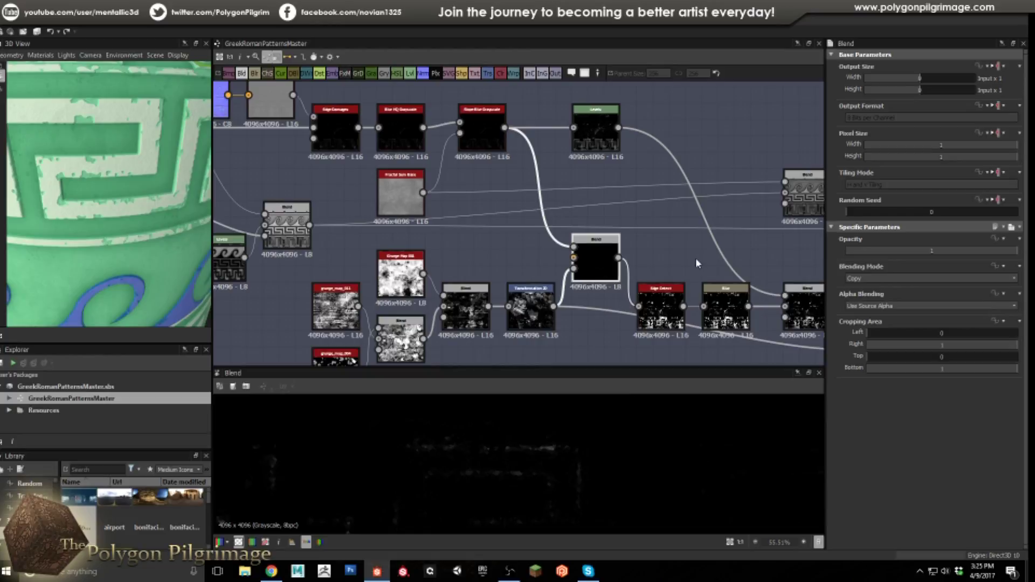
Step: Inspect the Levels node after the Slope Blur Grayscale, checking the brightened damage along the key patterns
middle_click_drag(621, 245, 593, 263)
double_click(522, 200)
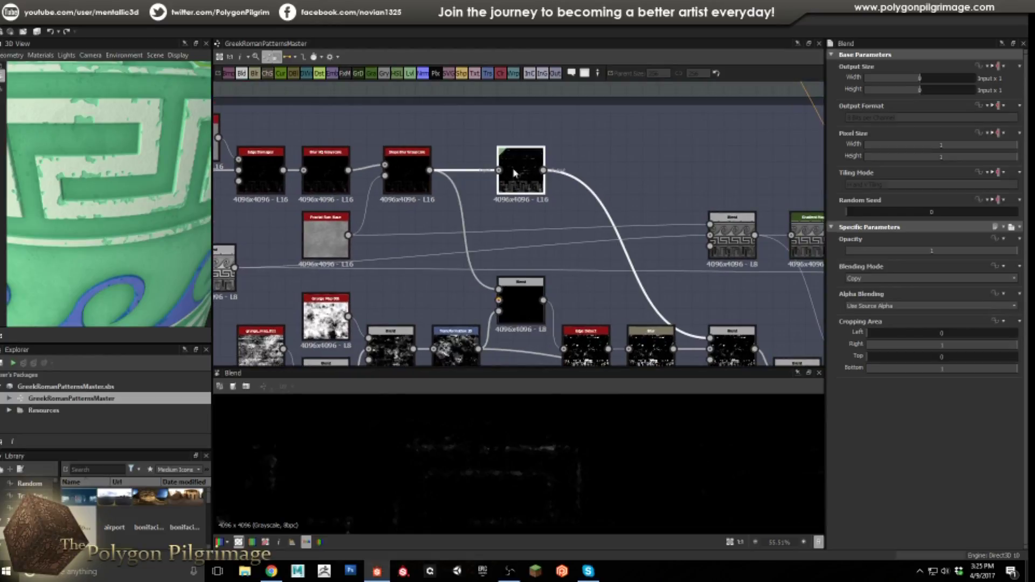
scroll(562, 455, "down", 3)
scroll(562, 455, "down", 2)
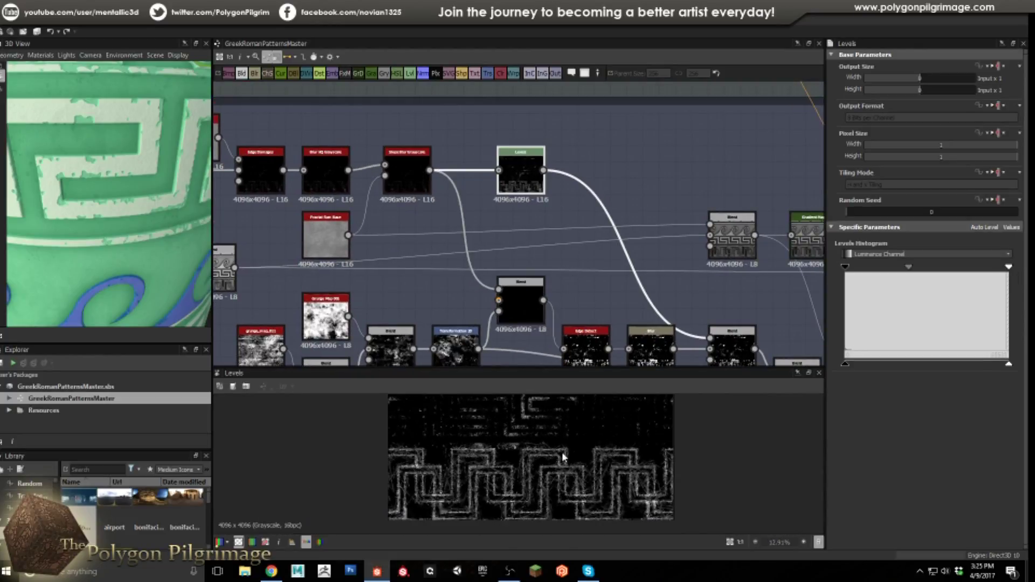
Step: Inspect the Edge Detect node in the lower part of Height Build, examining its cell shapes across the patterns up close
middle_click_drag(598, 317, 514, 244)
double_click(500, 271)
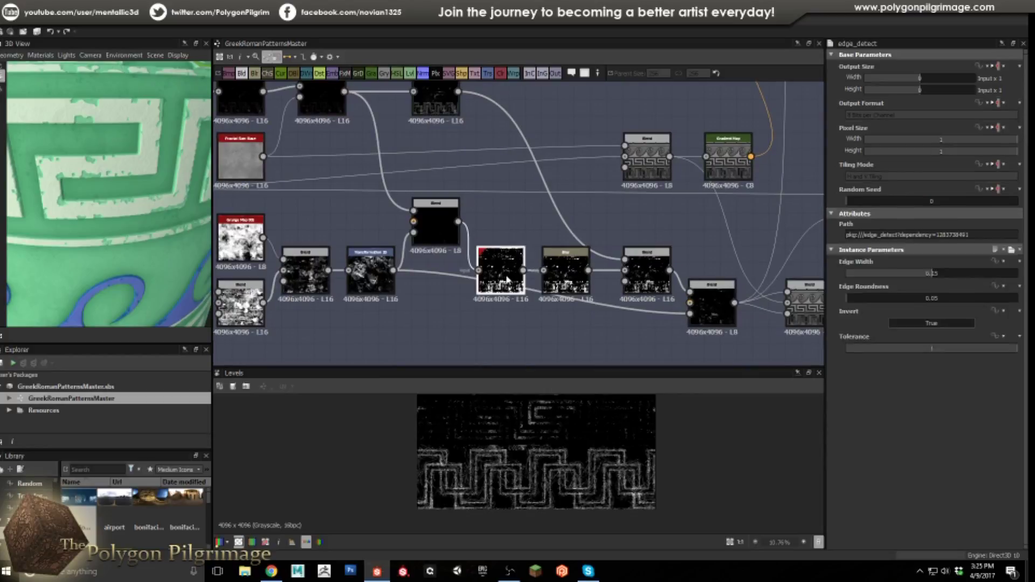
scroll(539, 454, "up", 2)
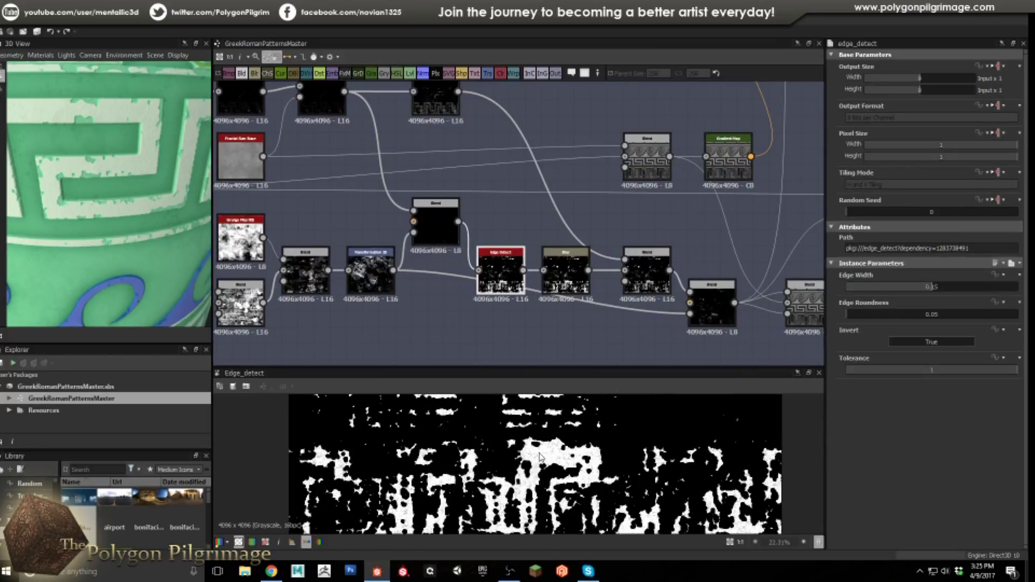
scroll(539, 455, "up", 1)
scroll(540, 450, "down", 4)
scroll(544, 426, "up", 5)
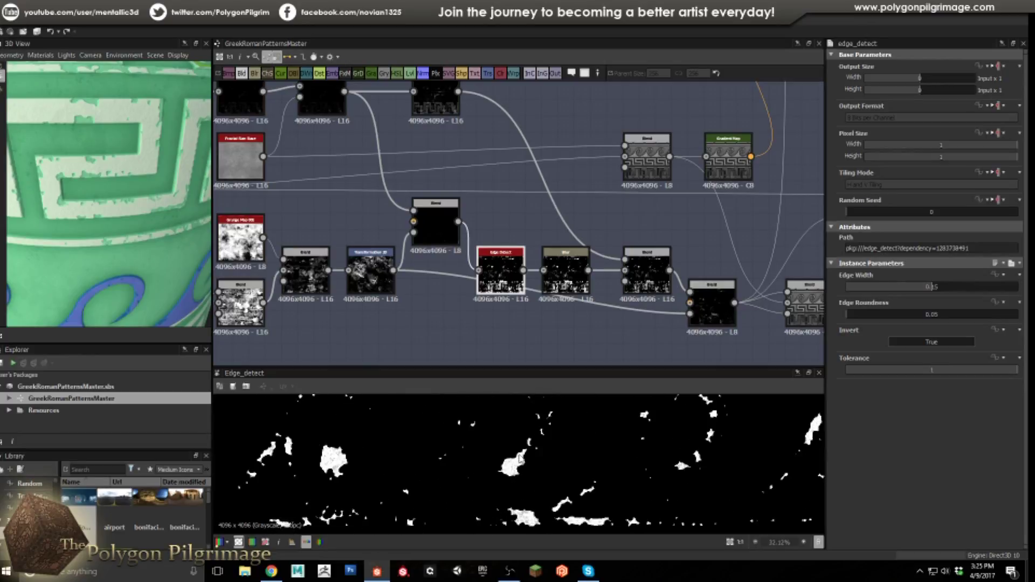
scroll(550, 402, "down", 4)
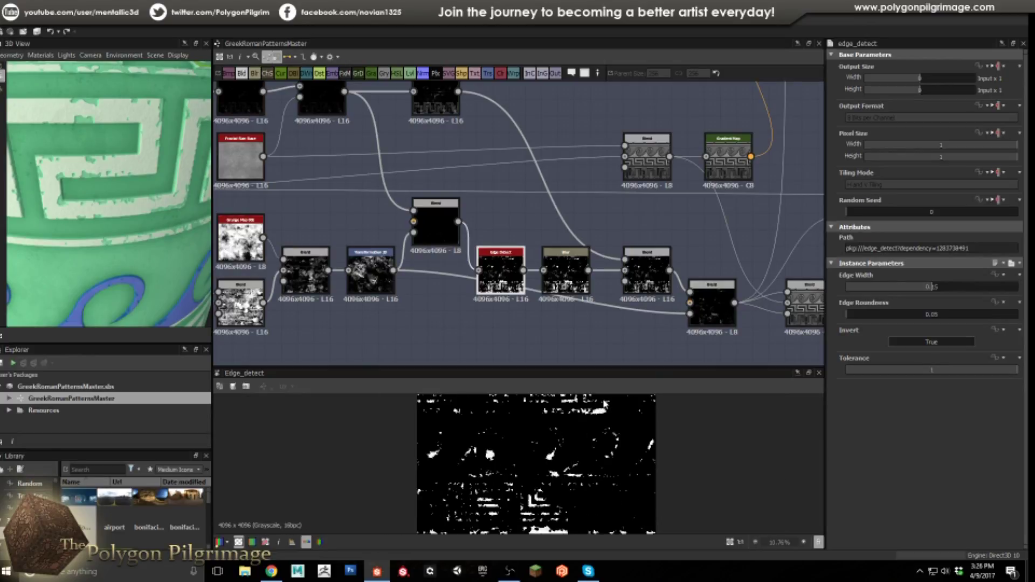
scroll(604, 406, "up", 6)
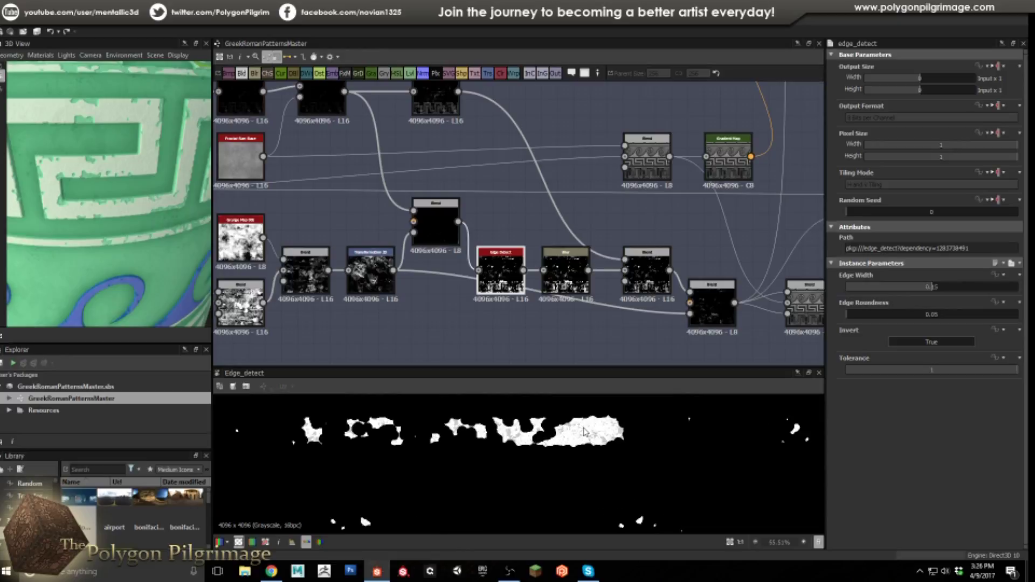
scroll(585, 431, "up", 1)
Step: Inspect the Blur after Edge Detect and the Subtract Blend that combines it with the Levels output
left_click(566, 270)
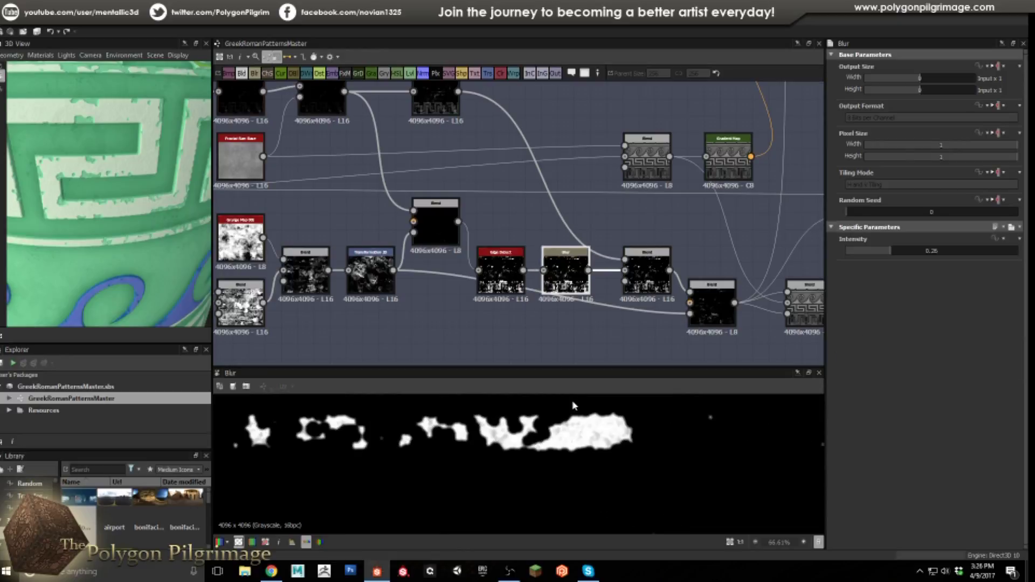
left_click(638, 280)
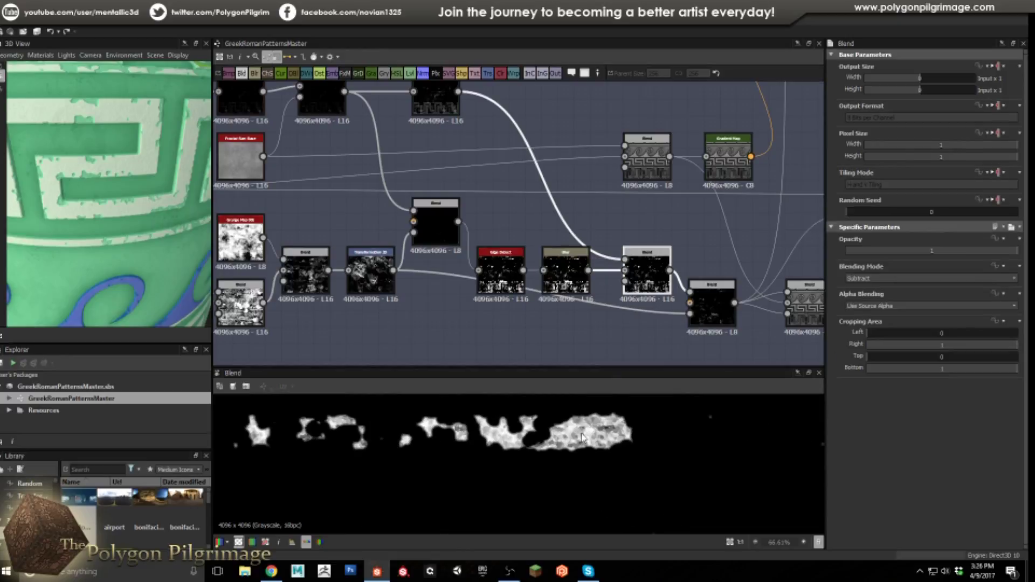
scroll(593, 442, "up", 1)
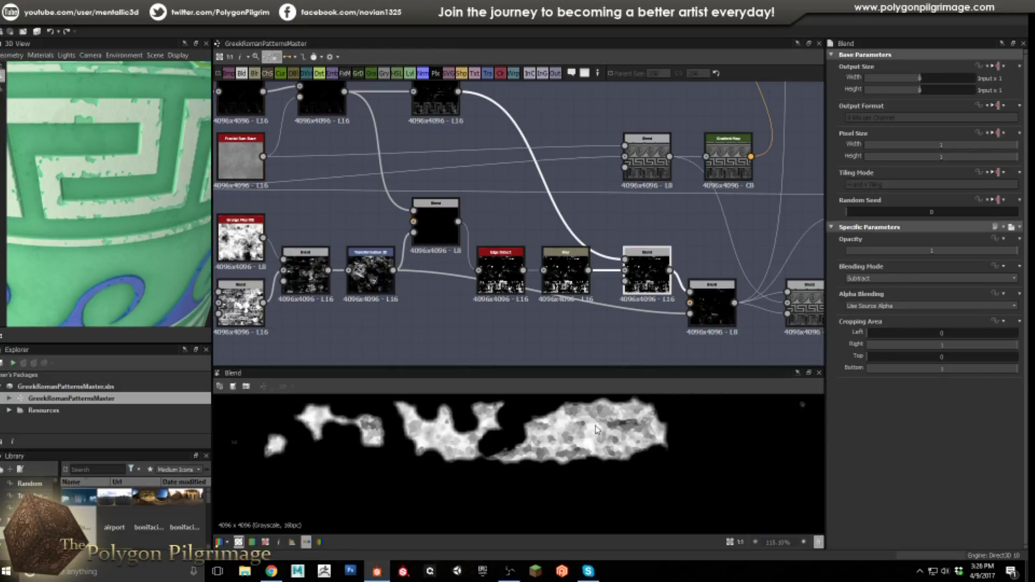
Step: Inspect the Copy Blend after the Subtract Blend, examining the broken-up grunge in its damage mask up close
middle_click_drag(611, 332, 523, 330)
scroll(523, 330, "down", 1)
left_click(608, 315)
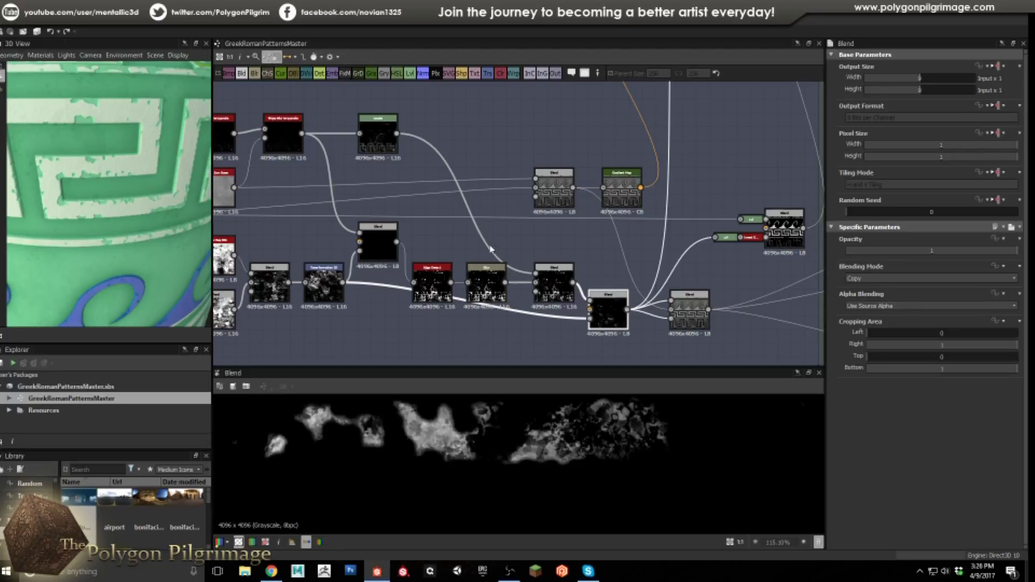
scroll(512, 442, "up", 2)
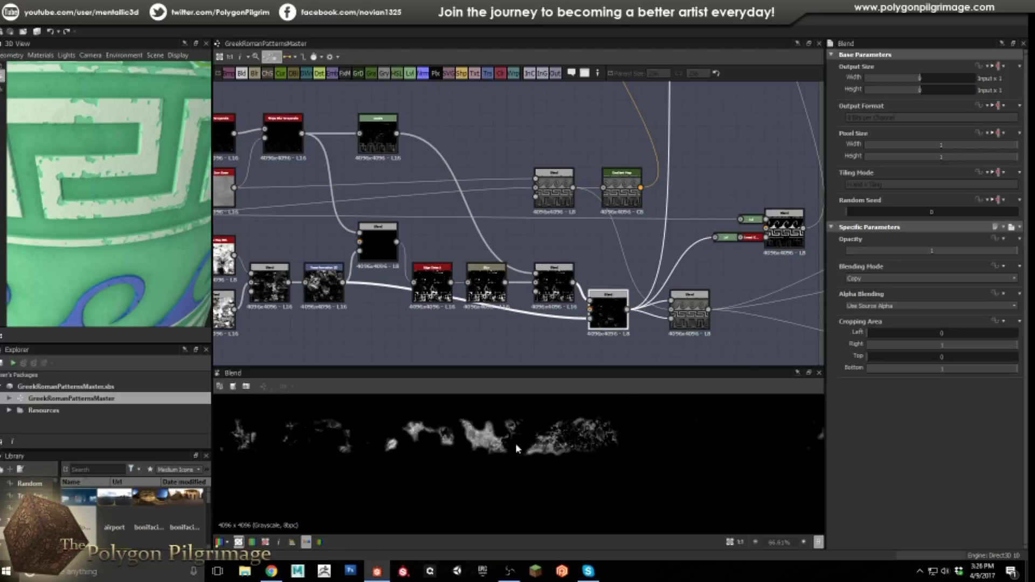
scroll(499, 419, "down", 2)
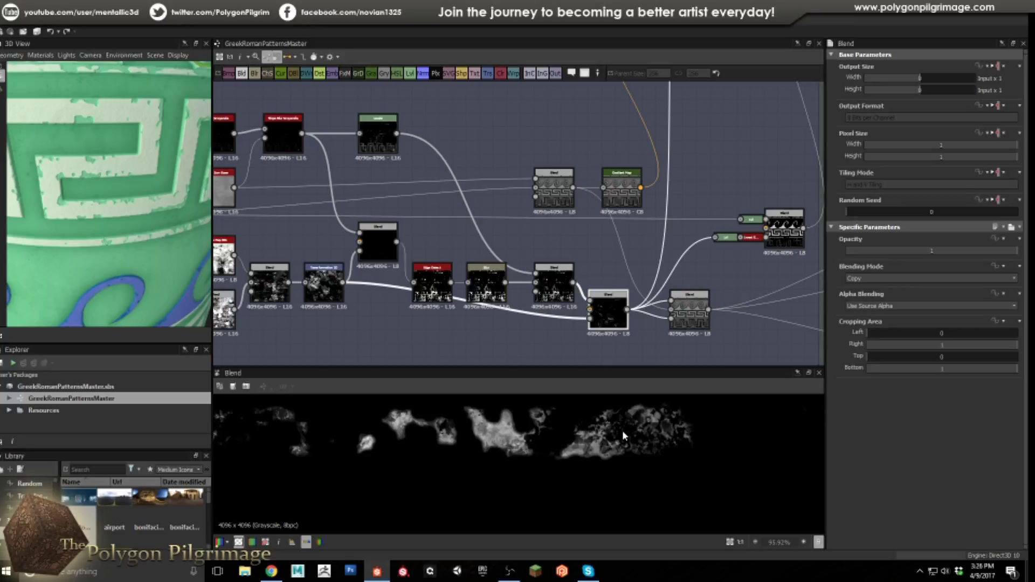
Step: Inspect the Multiply Blend that combines the Fractal Sum Base with the occluded patterns, tracing its inputs
left_click(558, 193)
scroll(485, 472, "down", 10)
scroll(445, 471, "up", 2)
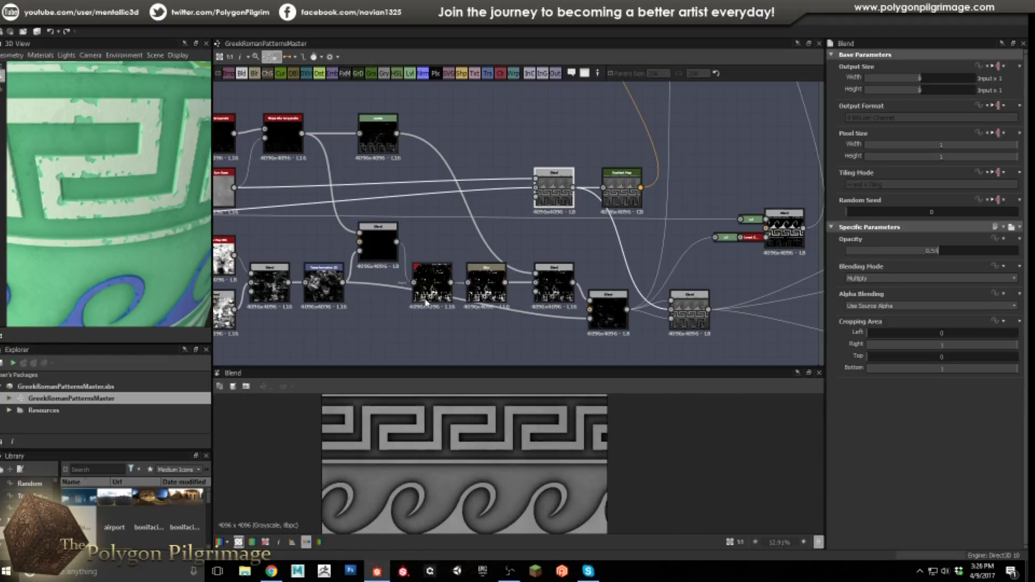
middle_click_drag(273, 192, 400, 201)
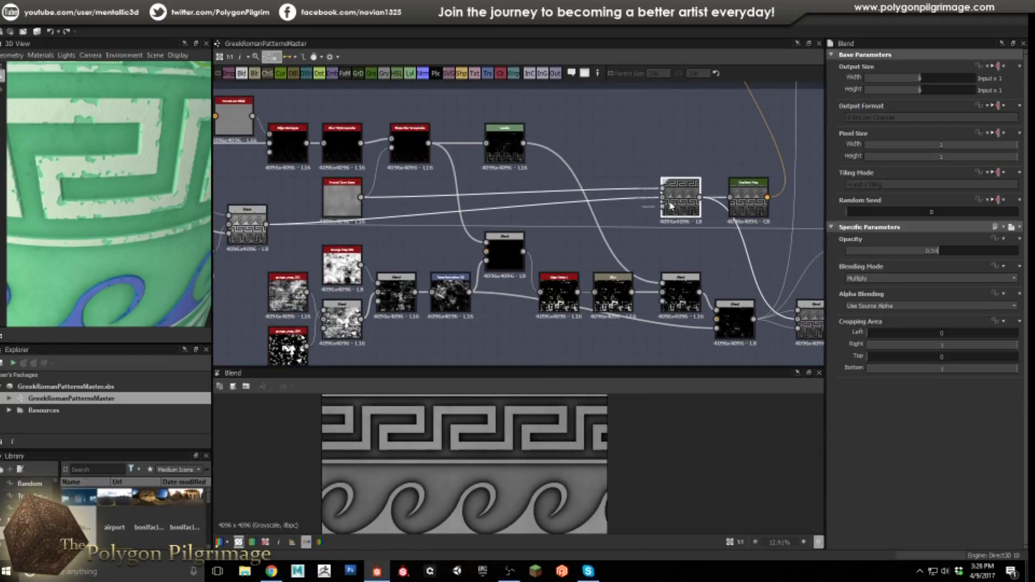
scroll(519, 479, "up", 6)
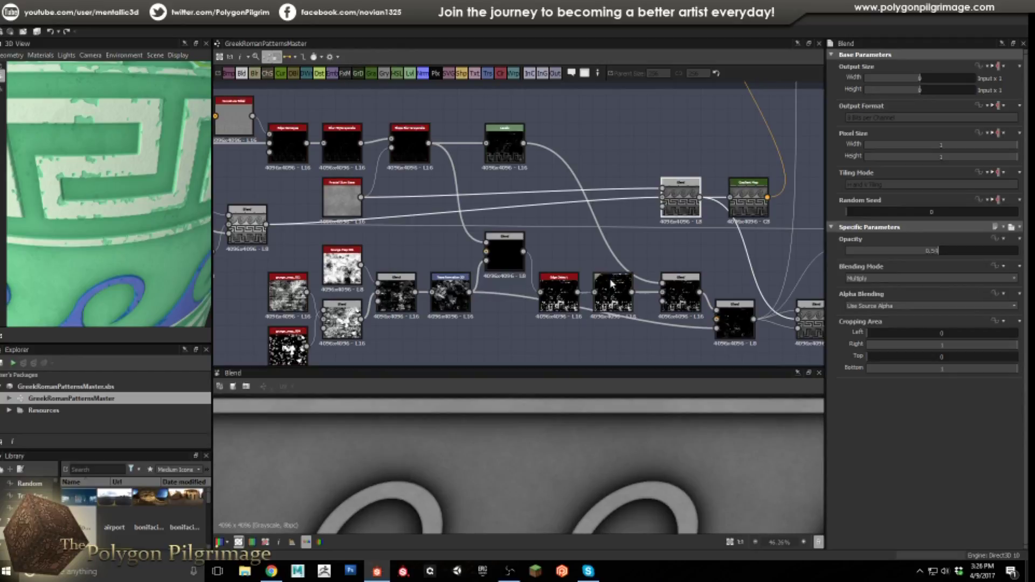
Step: Inspect the final Multiply Blend of Height Build, examining the damage added to the key pattern
middle_click_drag(605, 283, 441, 281)
left_click(649, 308)
scroll(558, 452, "down", 4)
scroll(551, 438, "up", 5)
middle_click_drag(507, 406, 581, 465)
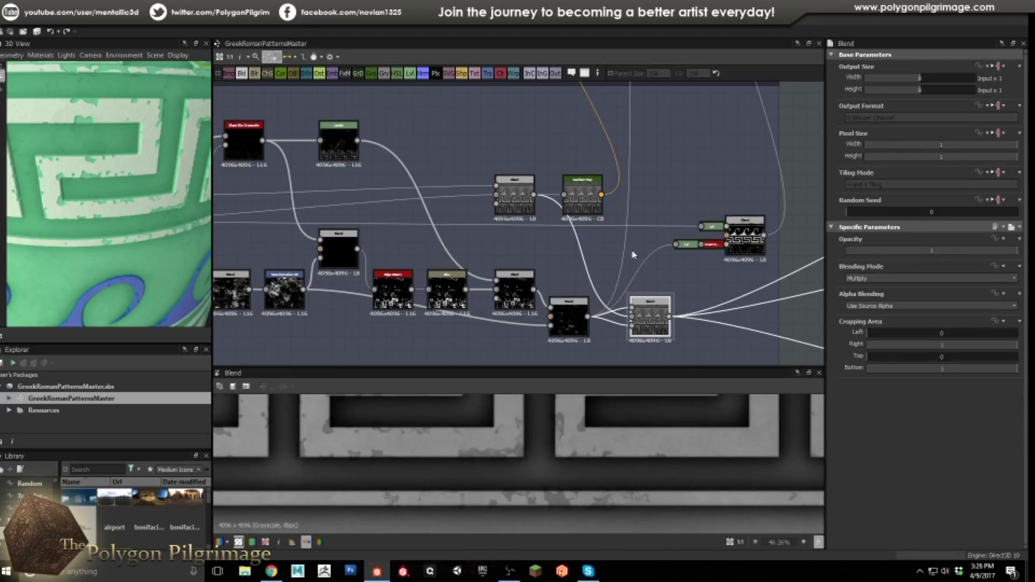
Step: Inspect the Gradient Map after the undamaged height Blend, checking its greyscale pattern output
middle_click_drag(634, 255, 604, 290)
left_click(554, 230)
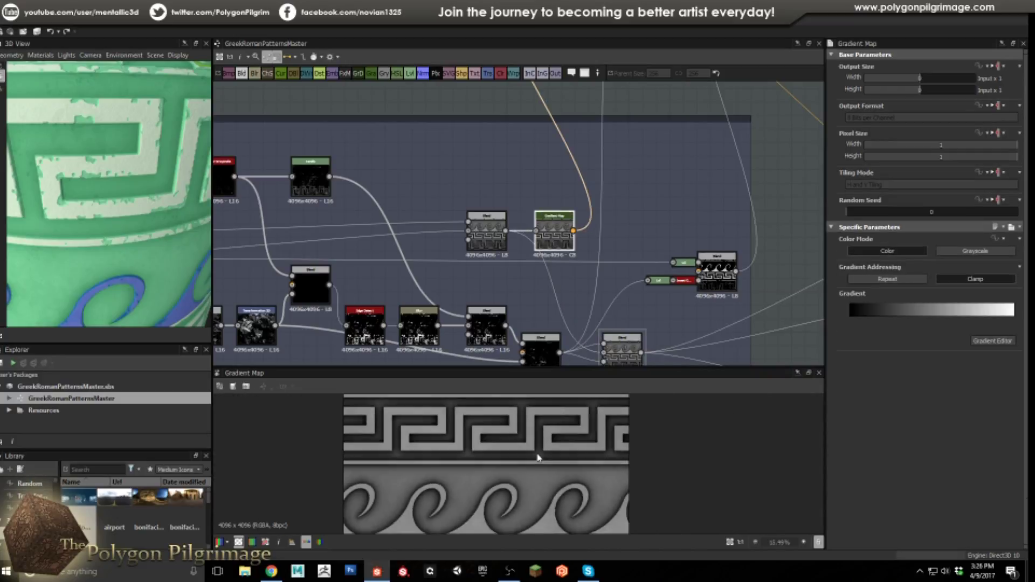
scroll(538, 457, "down", 2)
scroll(511, 258, "down", 4)
scroll(510, 259, "up", 4)
Step: Recheck the final damaged height Blend and trace its connections to the Outputs frame
middle_click_drag(498, 236, 520, 166)
scroll(562, 271, "up", 4)
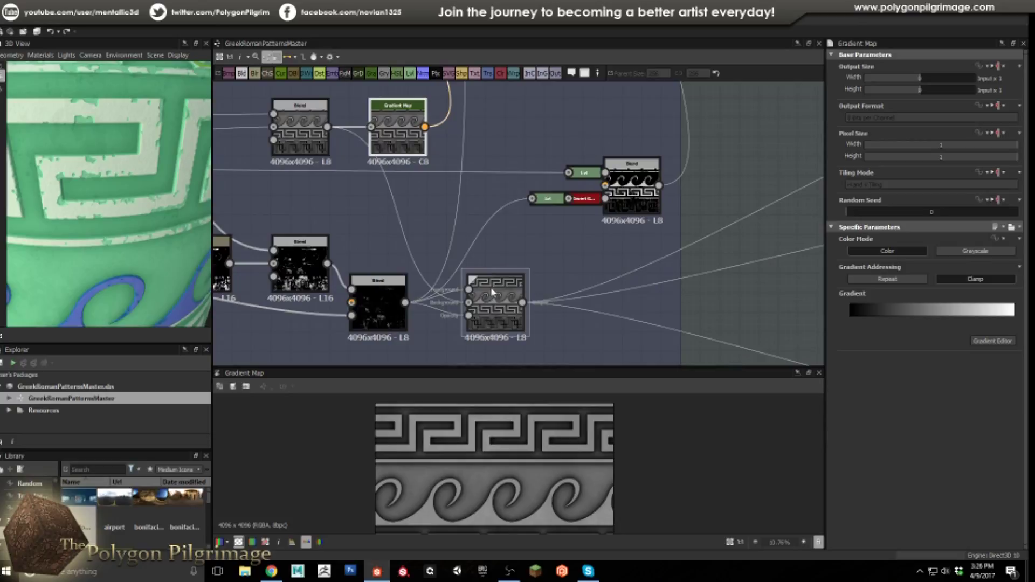
left_click(491, 291)
scroll(493, 300, "down", 3)
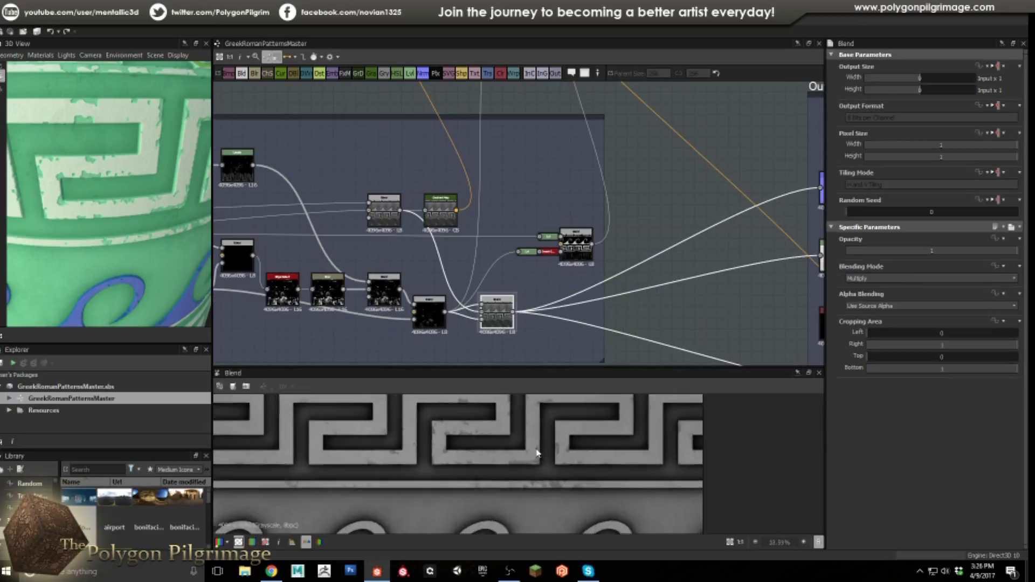
scroll(537, 453, "up", 3)
scroll(529, 482, "up", 1)
scroll(548, 278, "down", 2)
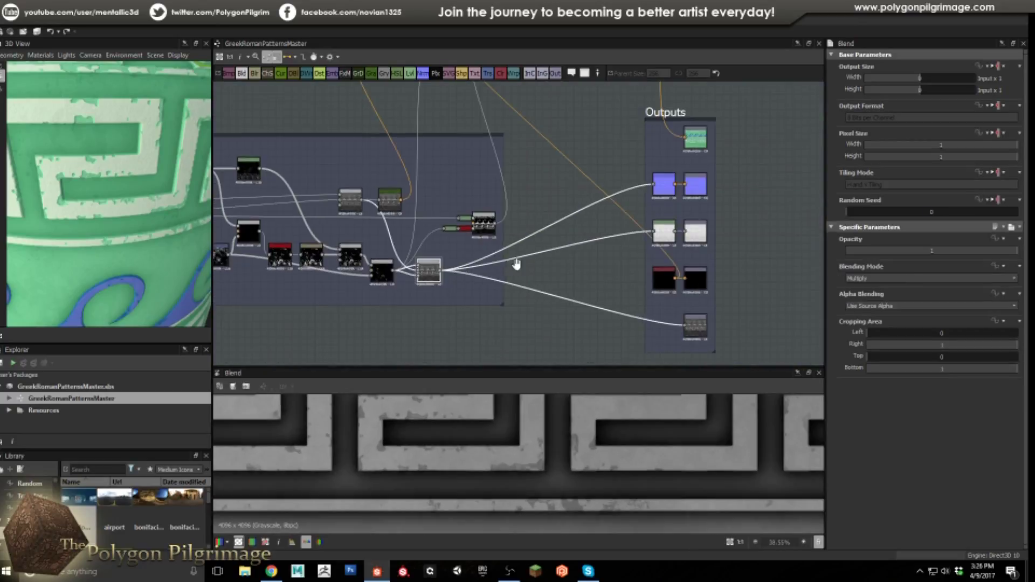
Step: Inspect the Height output node and compare it with the key pattern's relief on the 3D model
scroll(682, 323, "up", 1)
left_click(682, 306)
scroll(539, 453, "down", 4)
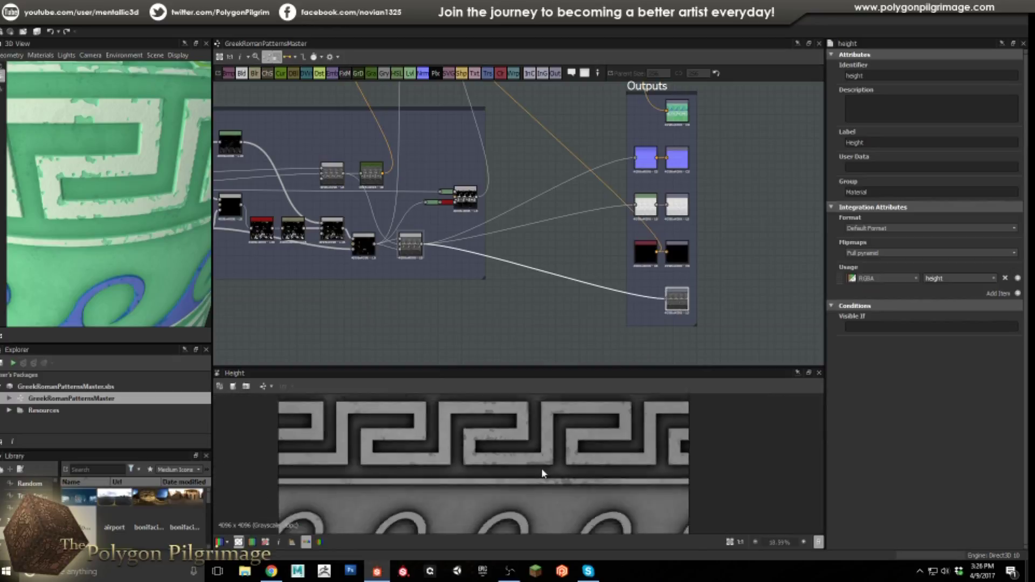
scroll(162, 224, "up", 5)
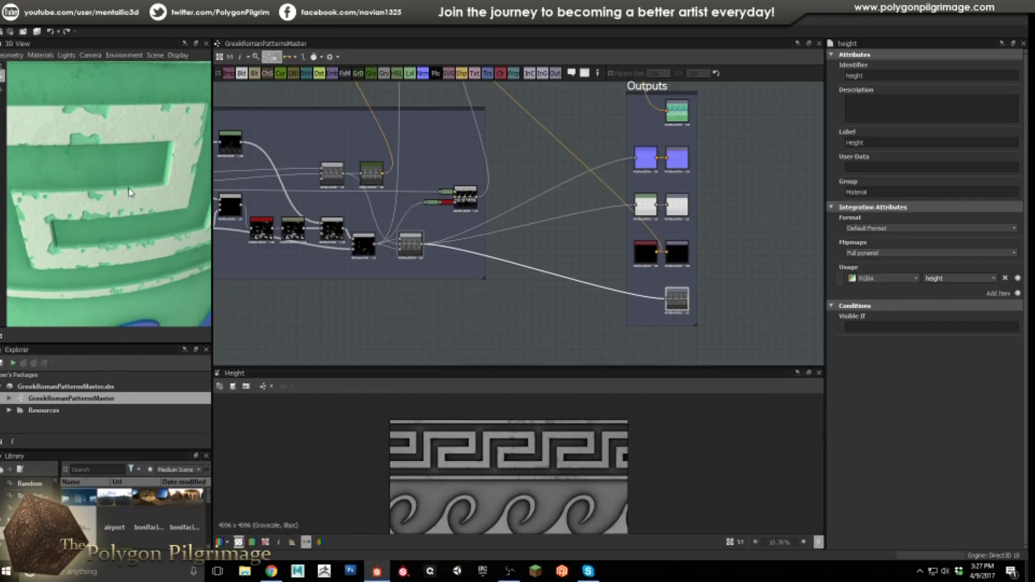
scroll(410, 259, "up", 3)
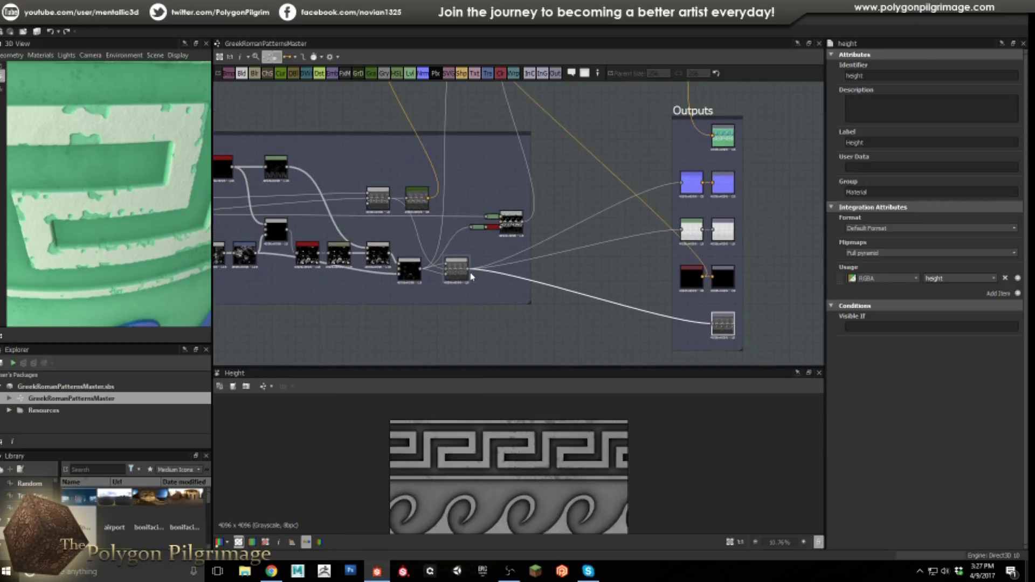
Step: Inspect the black-and-white mask Blend at the end of Height Build, comparing its chipped edges with the 3D model
scroll(474, 253, "down", 2)
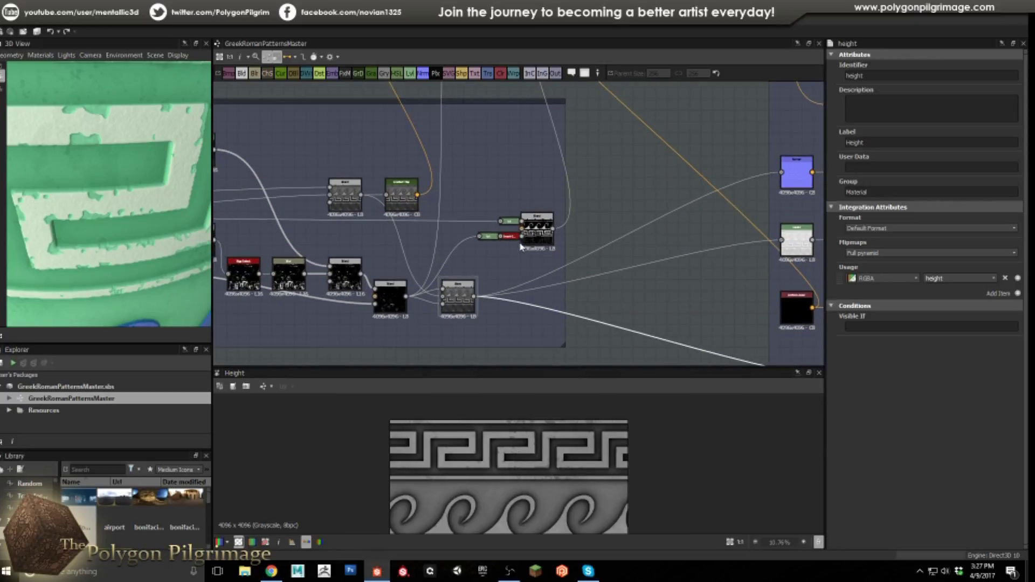
scroll(513, 278, "up", 2)
double_click(520, 267)
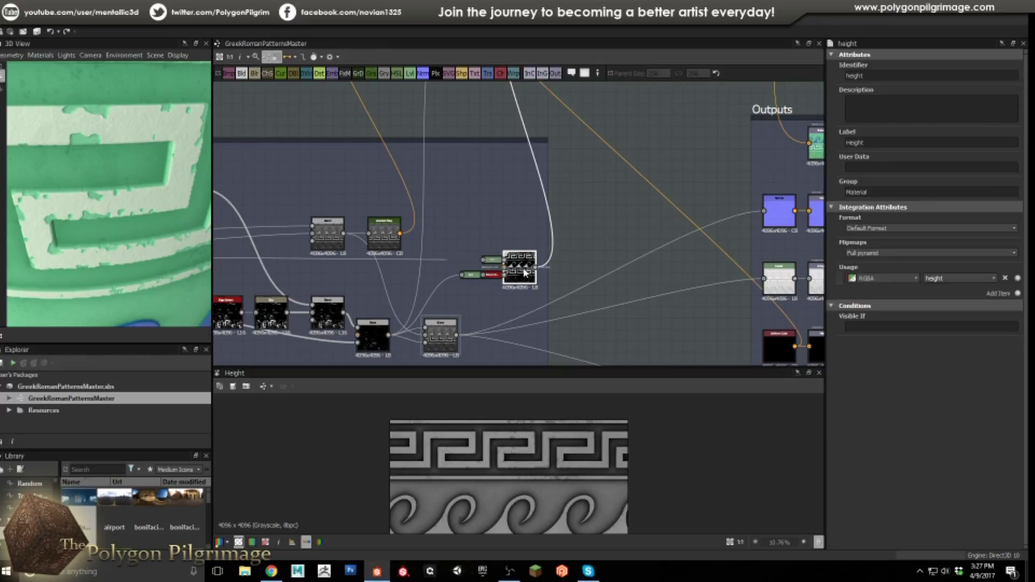
scroll(519, 460, "up", 2)
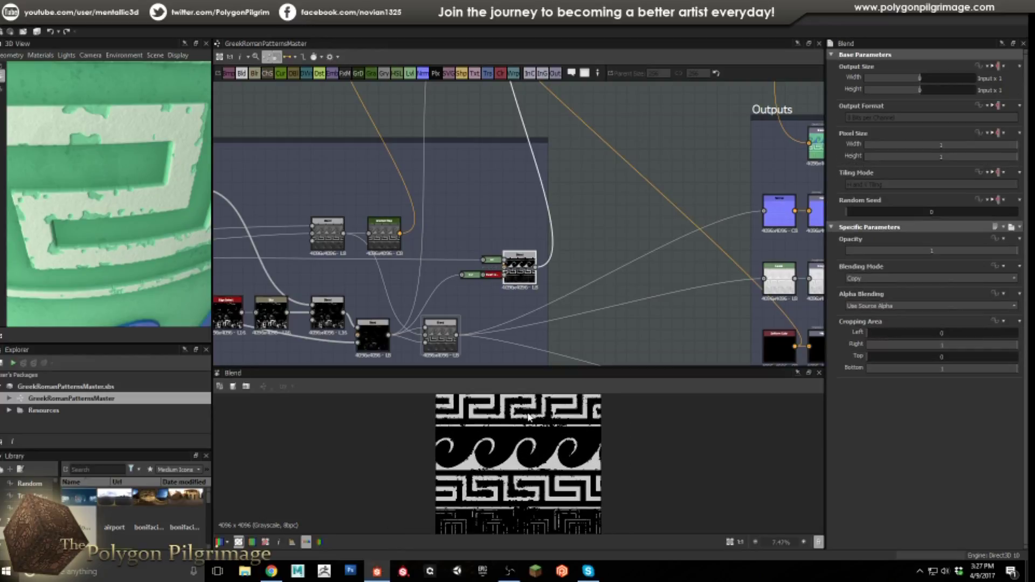
scroll(528, 417, "up", 3)
scroll(534, 424, "down", 4)
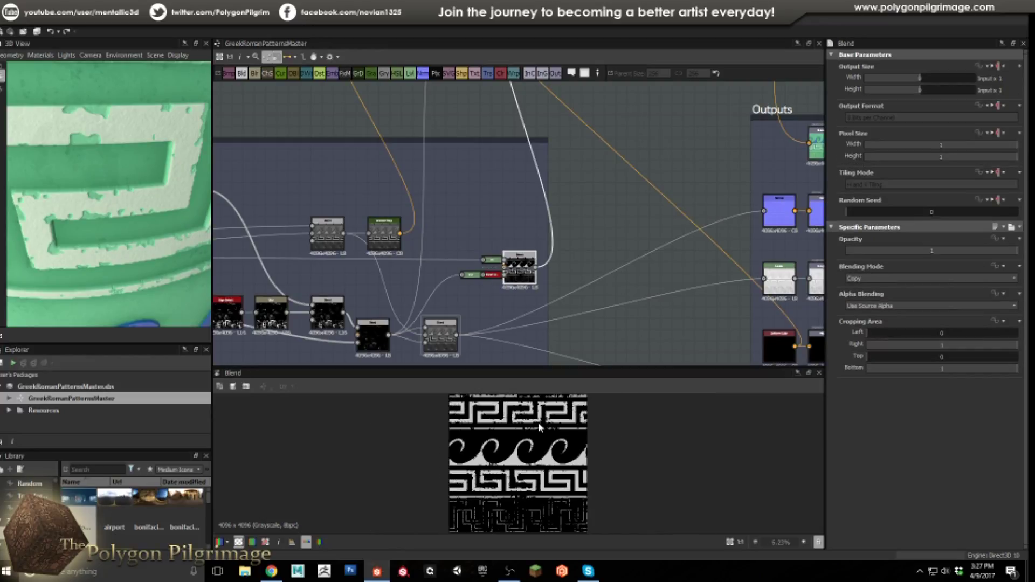
scroll(508, 473, "up", 4)
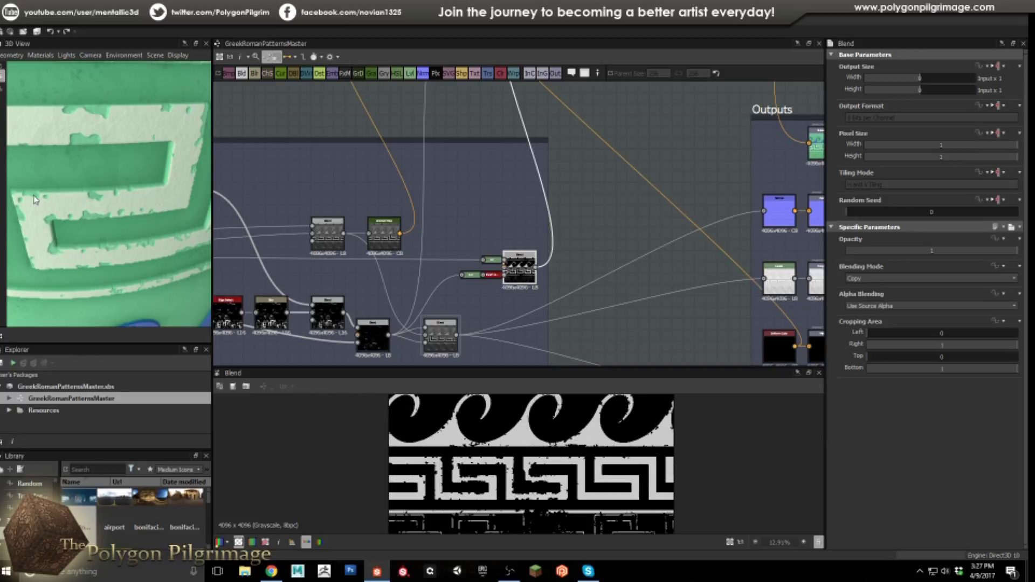
scroll(526, 501, "up", 5)
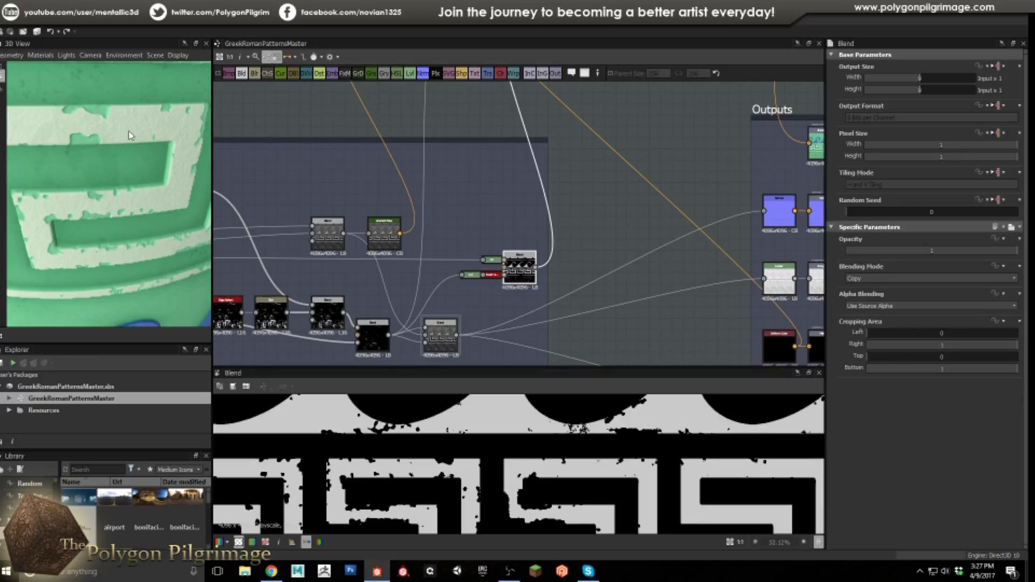
scroll(482, 469, "down", 5)
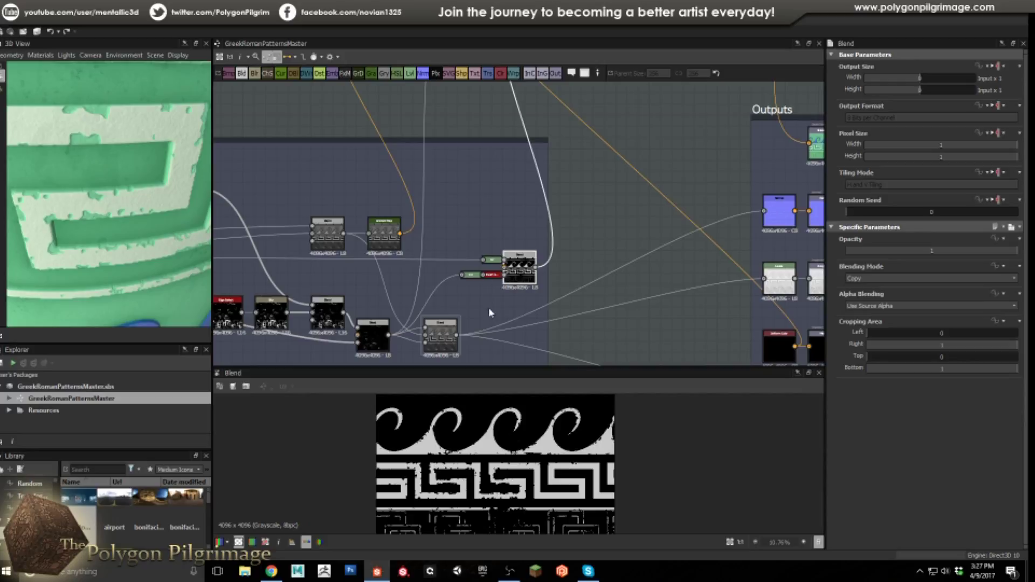
scroll(488, 308, "up", 2)
scroll(566, 224, "down", 5)
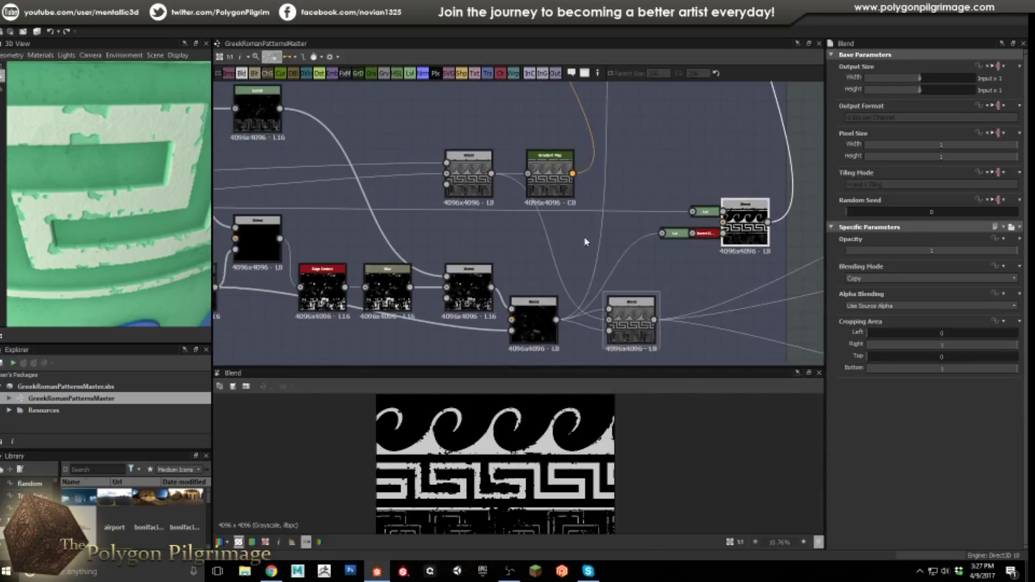
Step: Compare the occluded pattern Blend that feeds the docked Levels with the resulting black-and-white mask Blend
double_click(373, 224)
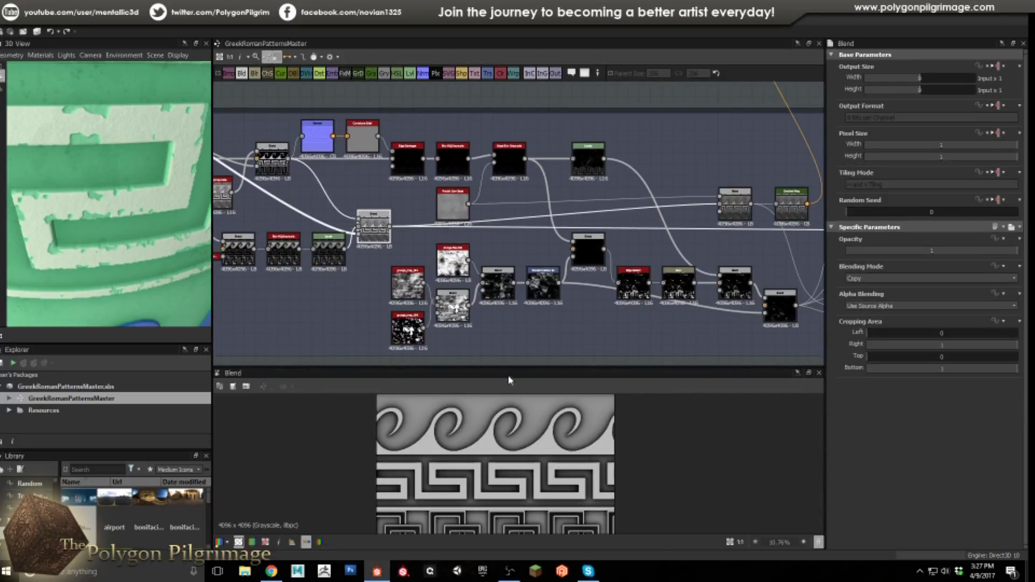
scroll(718, 258, "up", 2)
scroll(718, 258, "up", 2)
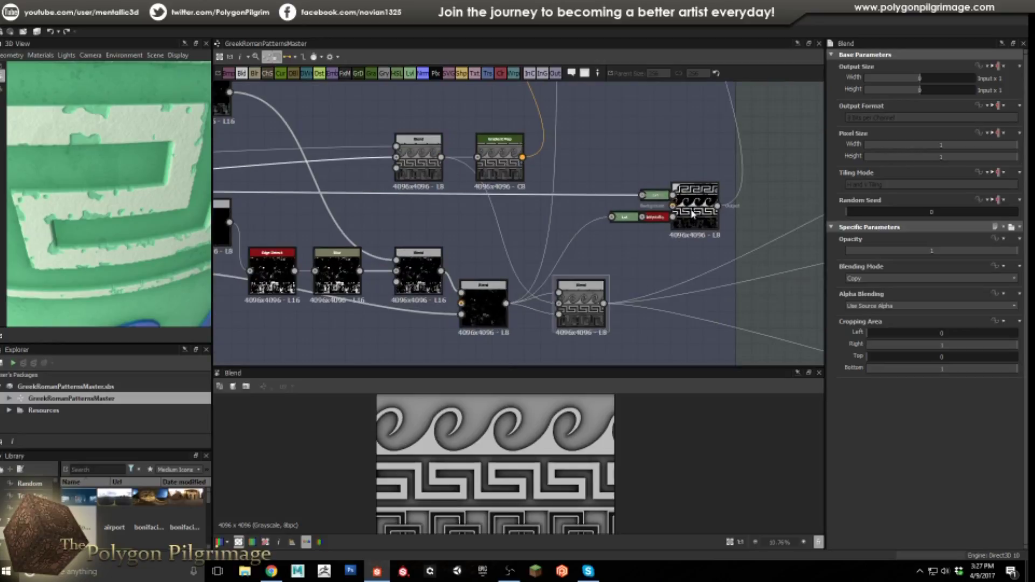
double_click(674, 220)
Step: View the damage Blend, undock the Levels node ahead of the mask's Invert Grayscale, and examine its high-contrast output
double_click(483, 308)
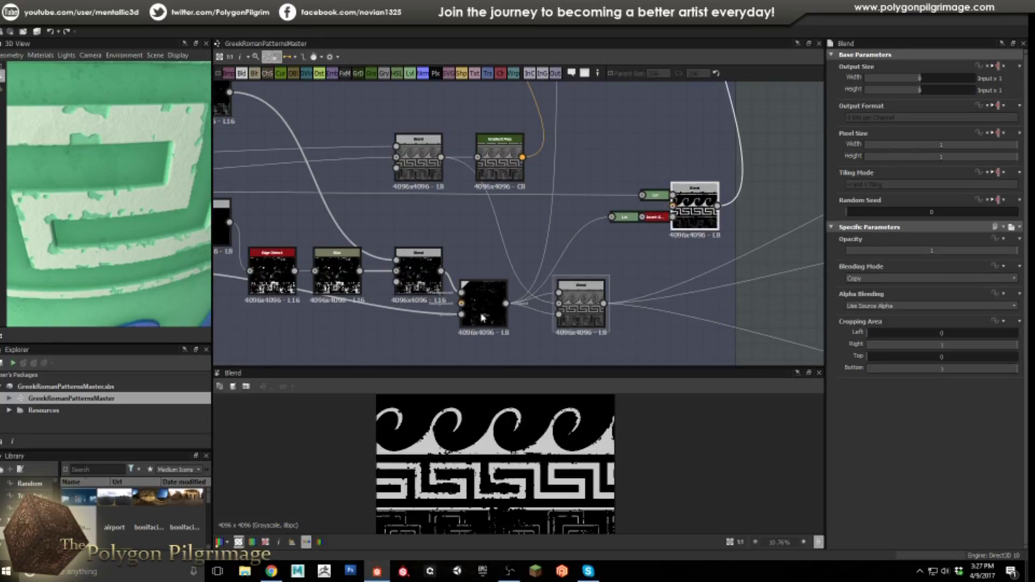
scroll(651, 227, "up", 2)
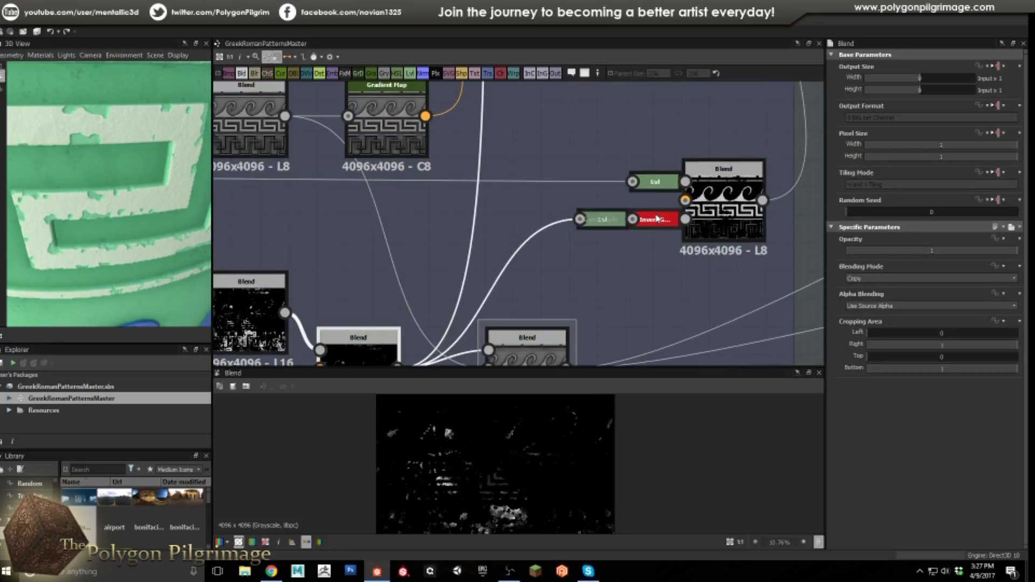
left_click_drag(620, 225, 562, 245)
scroll(486, 475, "up", 8)
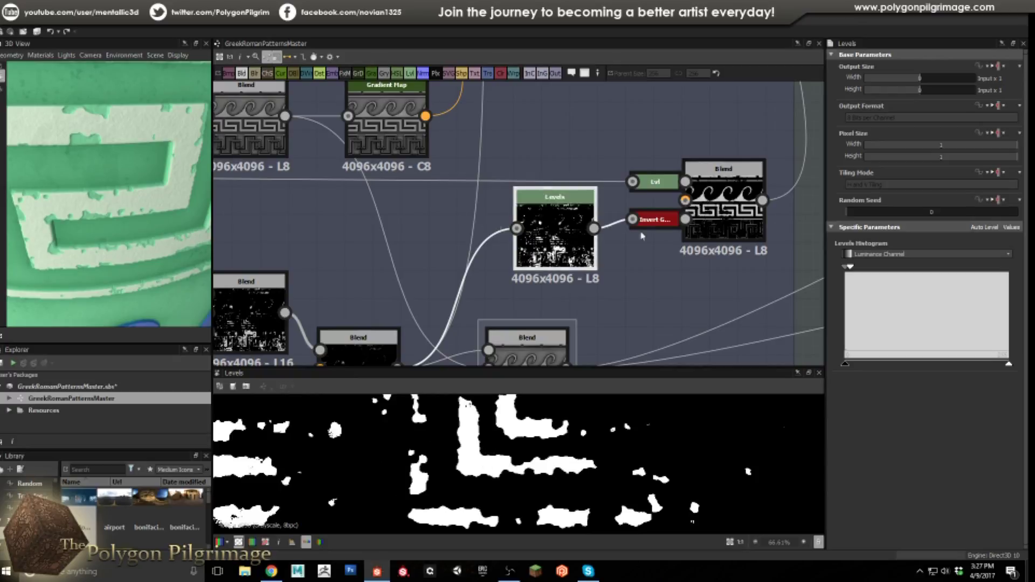
Step: Dock the Levels node back onto the mask's Invert Grayscale and view the chipped key pattern in the mask Blend
left_click_drag(555, 237, 602, 229)
double_click(723, 205)
scroll(544, 511, "down", 5)
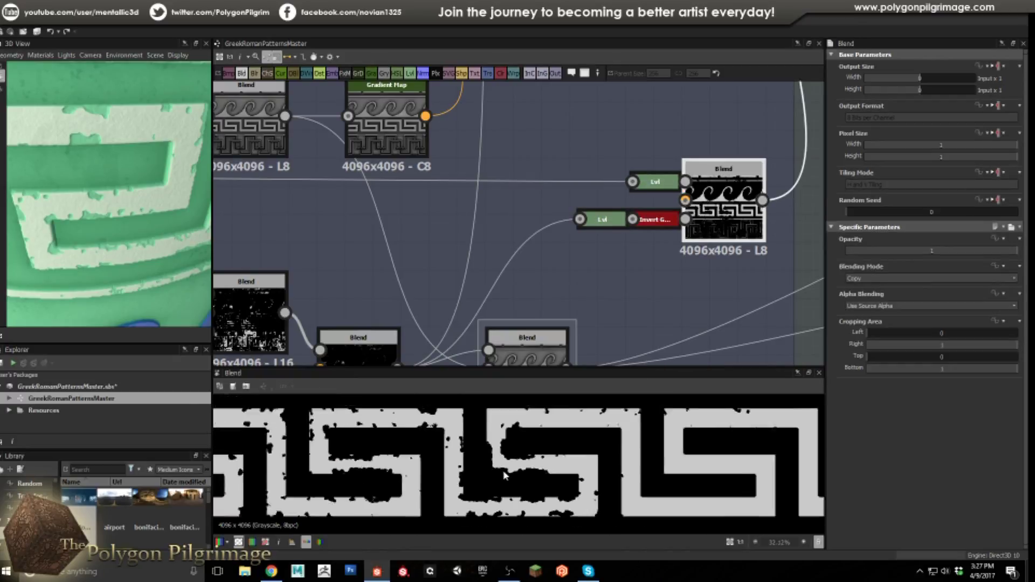
scroll(505, 263, "down", 6)
Step: Go to the Base Color (Paint + Chipping) frame and view its first Add Sub Blend with the green base
scroll(518, 296, "down", 4)
scroll(485, 338, "up", 1)
scroll(486, 338, "up", 5)
middle_click_drag(488, 266, 456, 306)
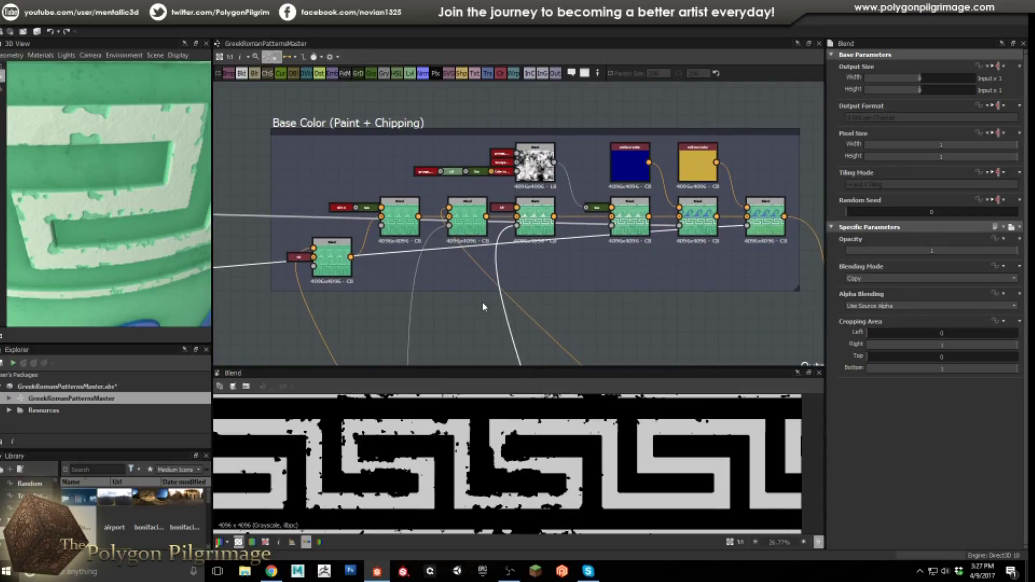
left_click(332, 259)
scroll(464, 456, "down", 3)
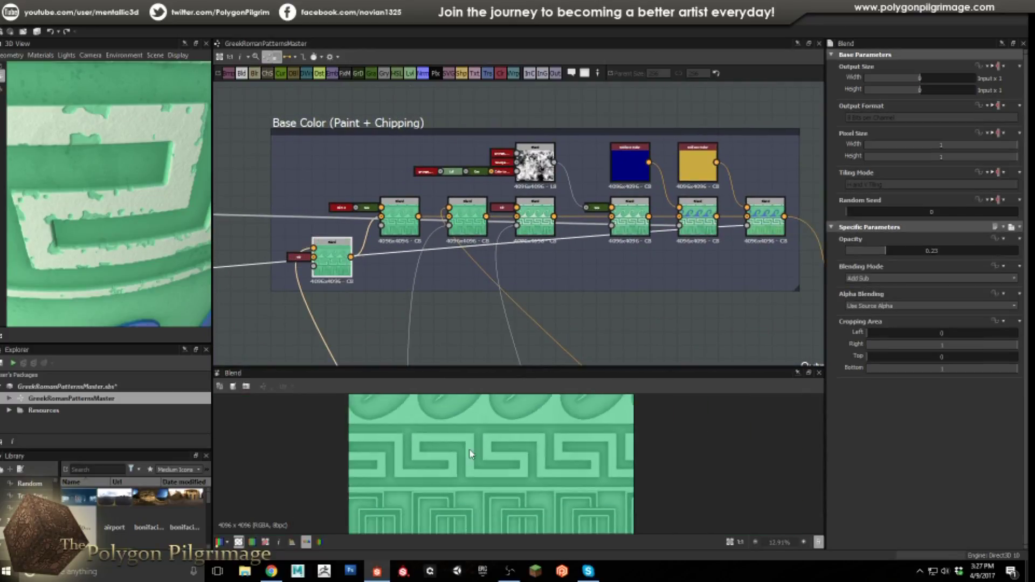
Step: Inspect the Subtract Blend that follows the green base, examining the fine speckles across the wave and key patterns
left_click(400, 218)
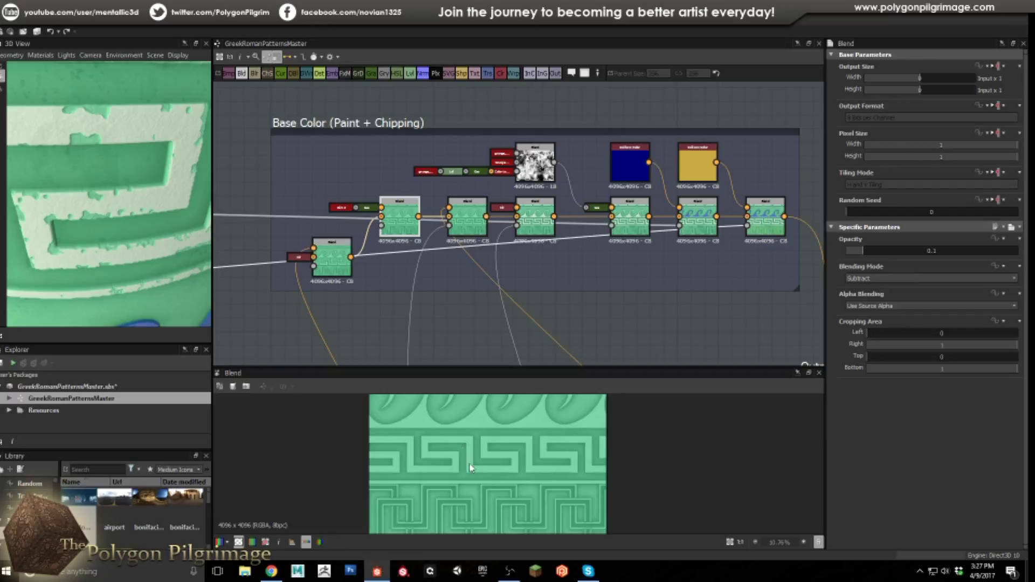
scroll(452, 483, "down", 1)
scroll(451, 482, "up", 6)
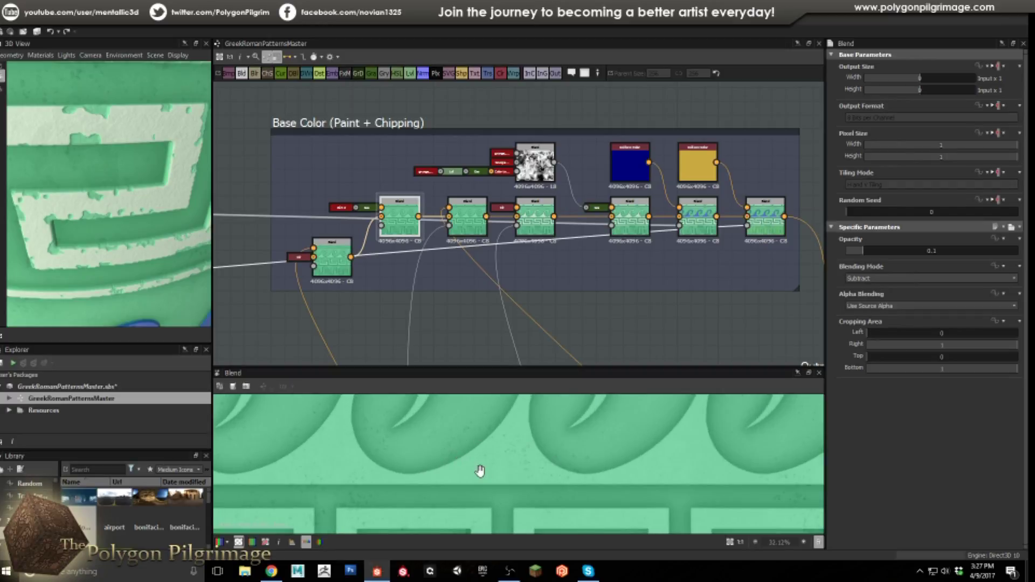
middle_click_drag(480, 471, 506, 439)
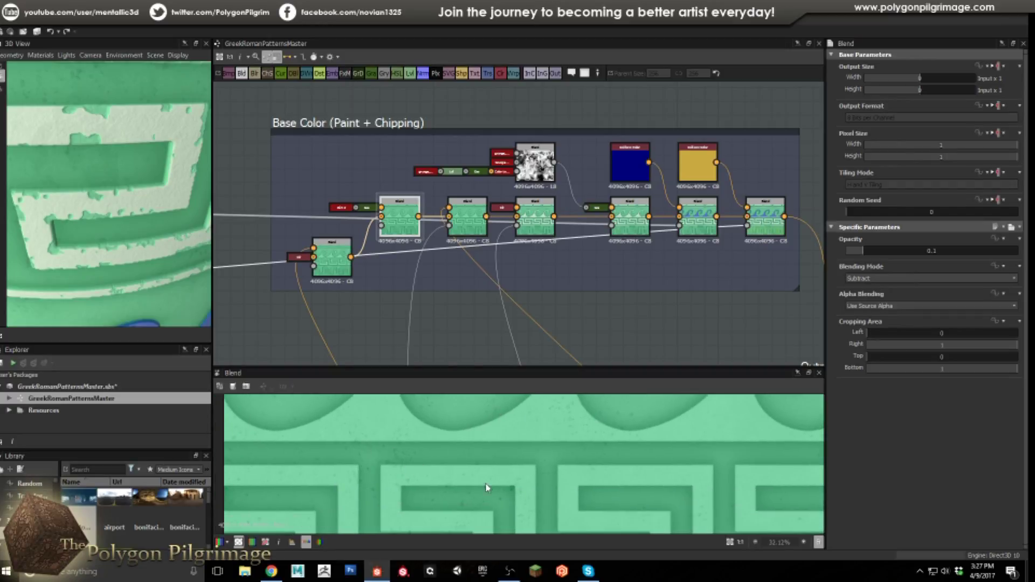
middle_click_drag(487, 488, 487, 453)
scroll(486, 453, "up", 4)
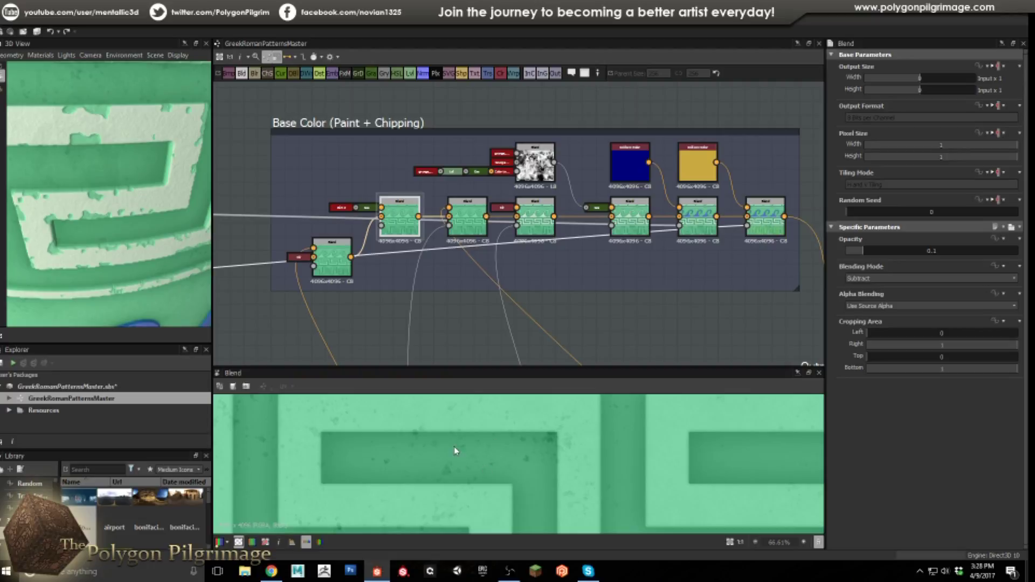
scroll(487, 458, "down", 5)
Step: Inspect the low-opacity Copy Blend after the Subtract Blend, examining the subtle damage on the key and wave patterns
left_click(473, 231)
scroll(379, 470, "up", 2)
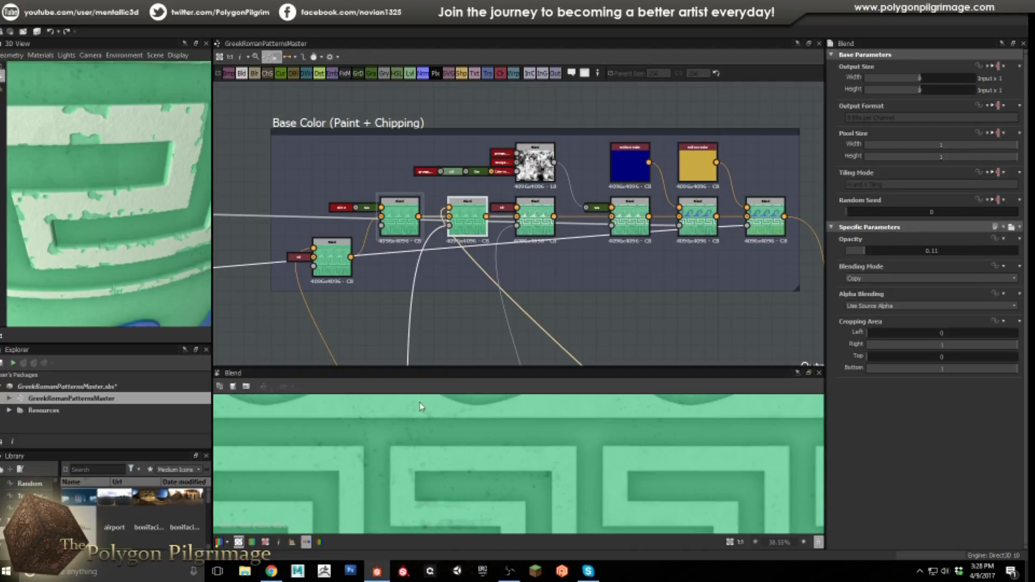
middle_click_drag(419, 398, 411, 477)
scroll(459, 453, "down", 2)
scroll(501, 484, "up", 5)
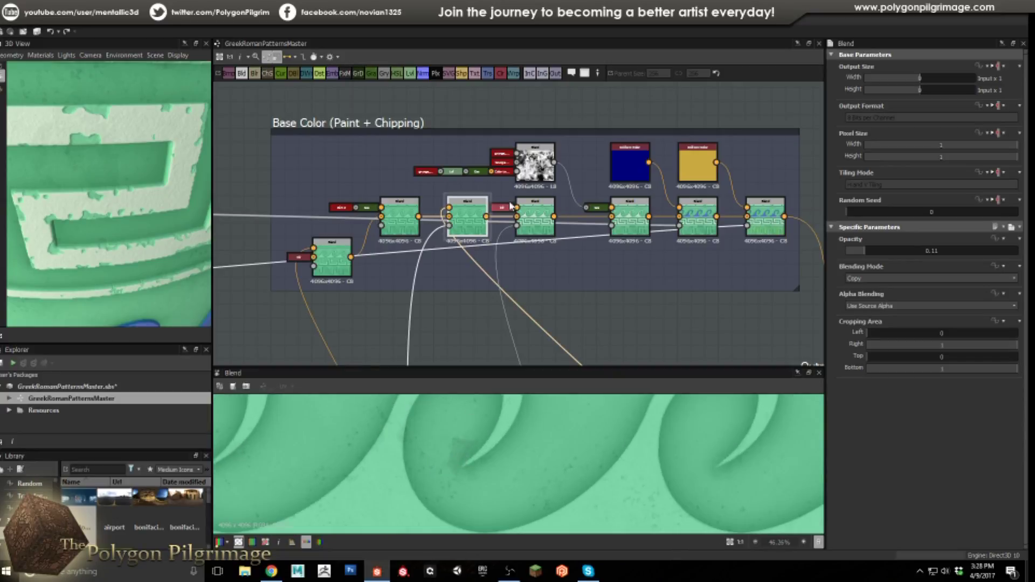
Step: Inspect the Blend that lays off-white paint over the raised patterns and examine its chipped edges
middle_click_drag(506, 272, 441, 329)
scroll(467, 270, "up", 1)
left_click(469, 267)
scroll(474, 454, "down", 4)
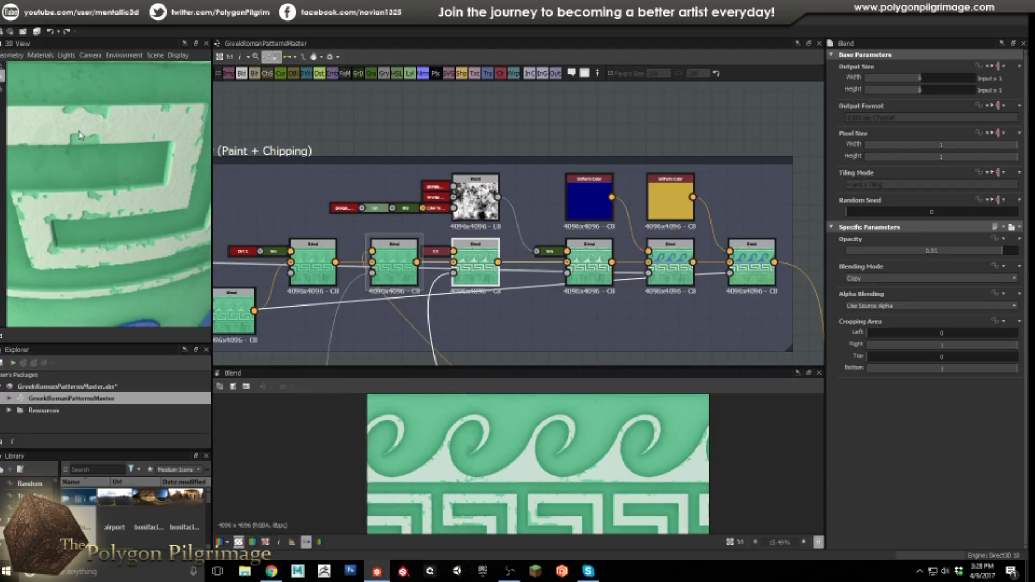
scroll(534, 499, "up", 5)
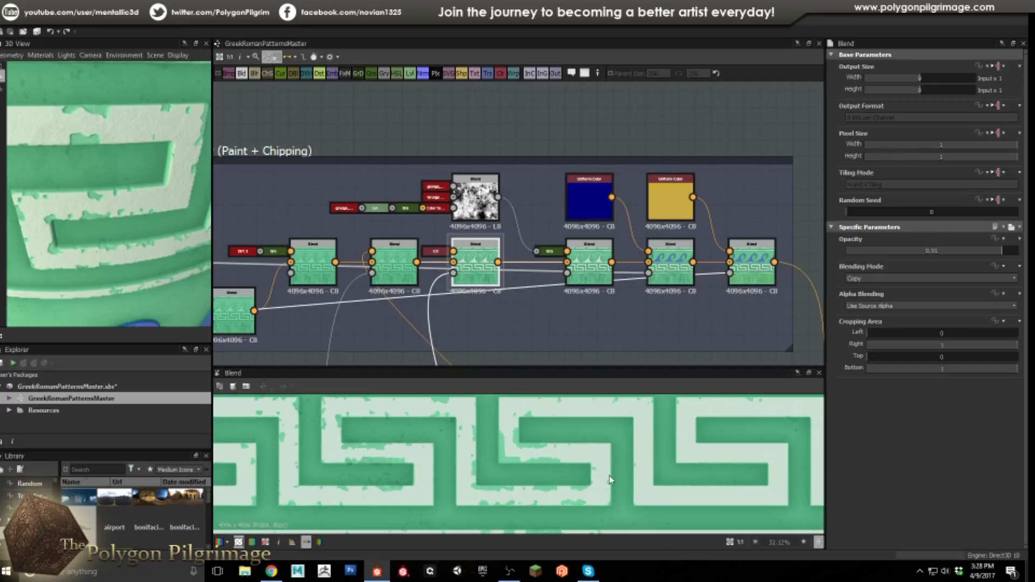
Step: Compare the Blend after the off-white paint layer with the off-white Uniform Color feeding the paint layer
left_click(588, 271)
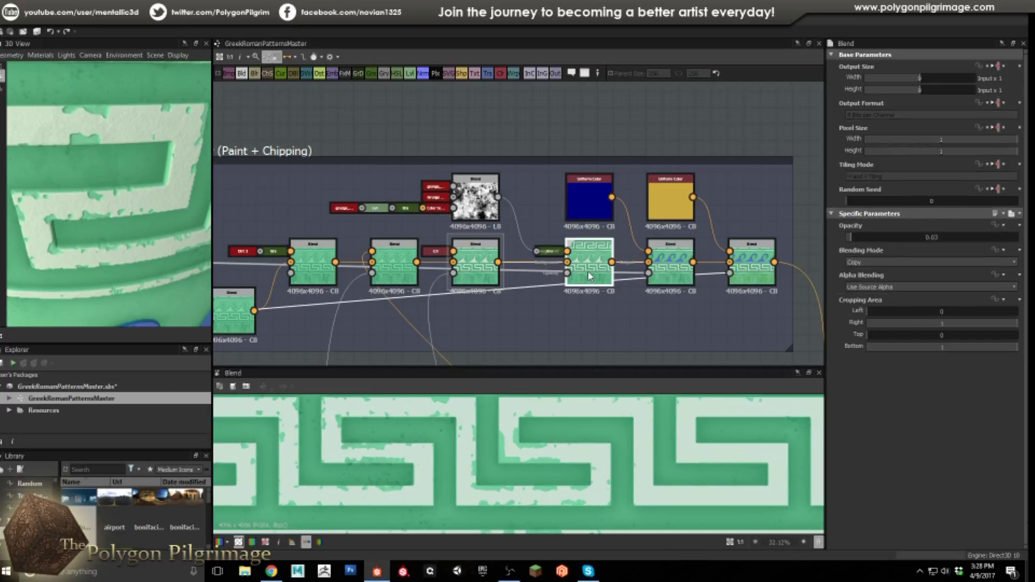
scroll(534, 466, "down", 2)
scroll(544, 405, "up", 3)
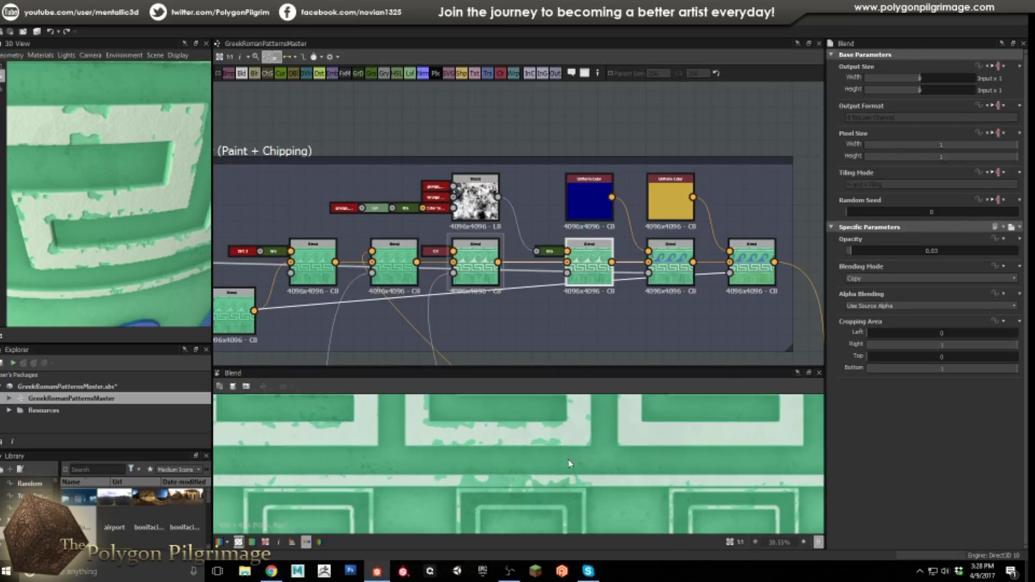
double_click(459, 256)
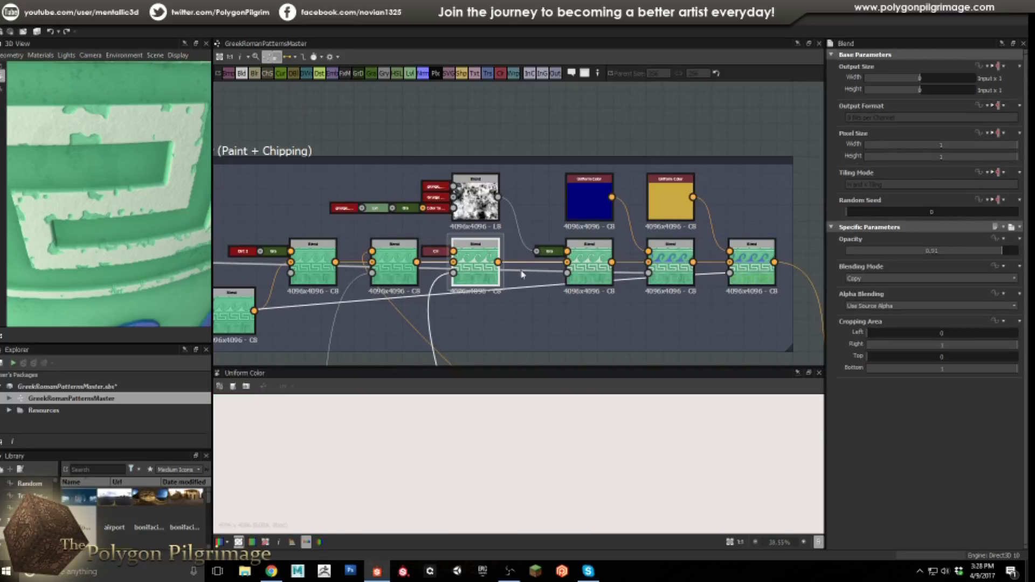
left_click(587, 271)
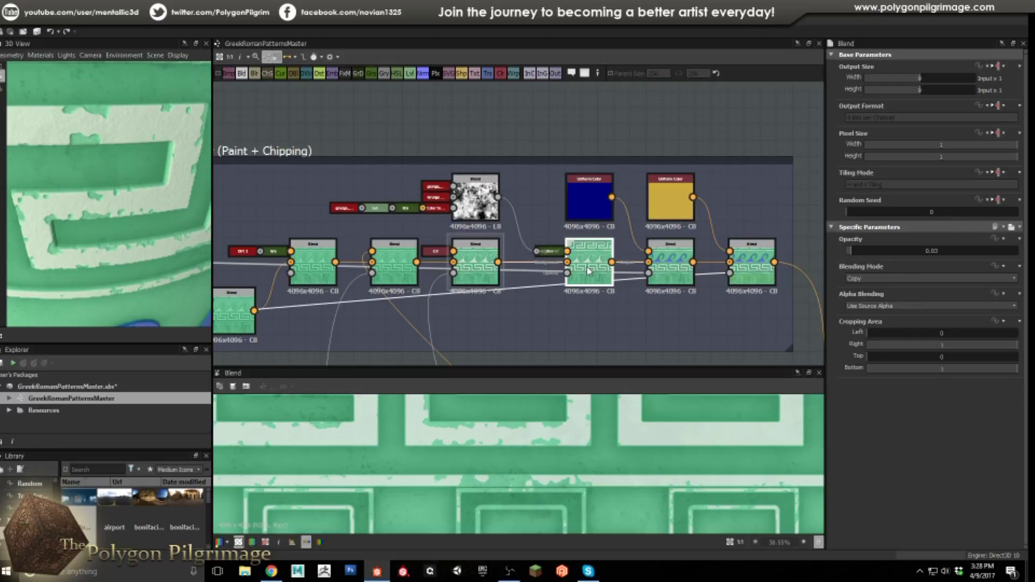
Step: View the Multiply grunge Blend and examine its faint effect on the painted patterns in the Blend it feeds
double_click(475, 199)
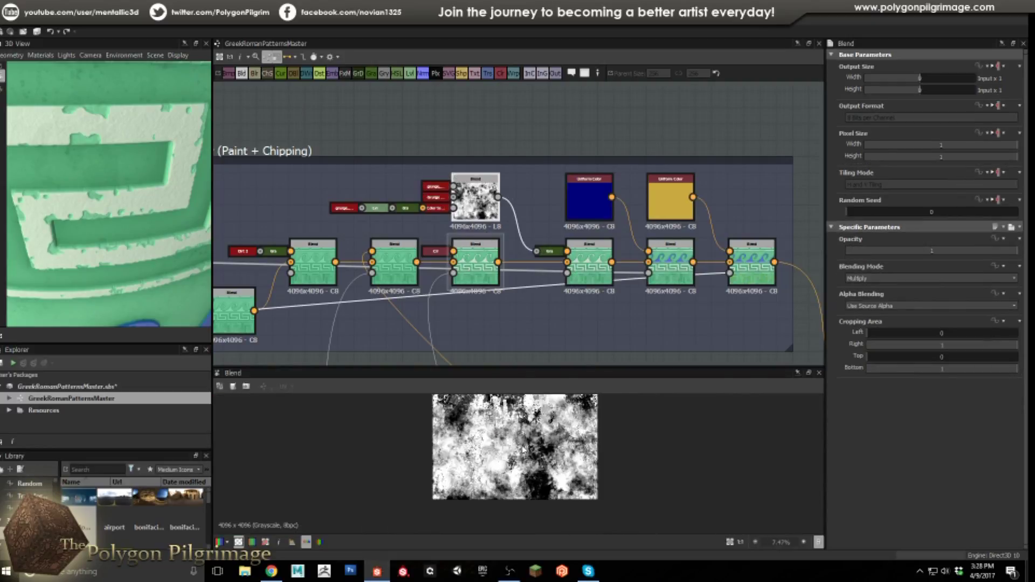
scroll(525, 454, "up", 3)
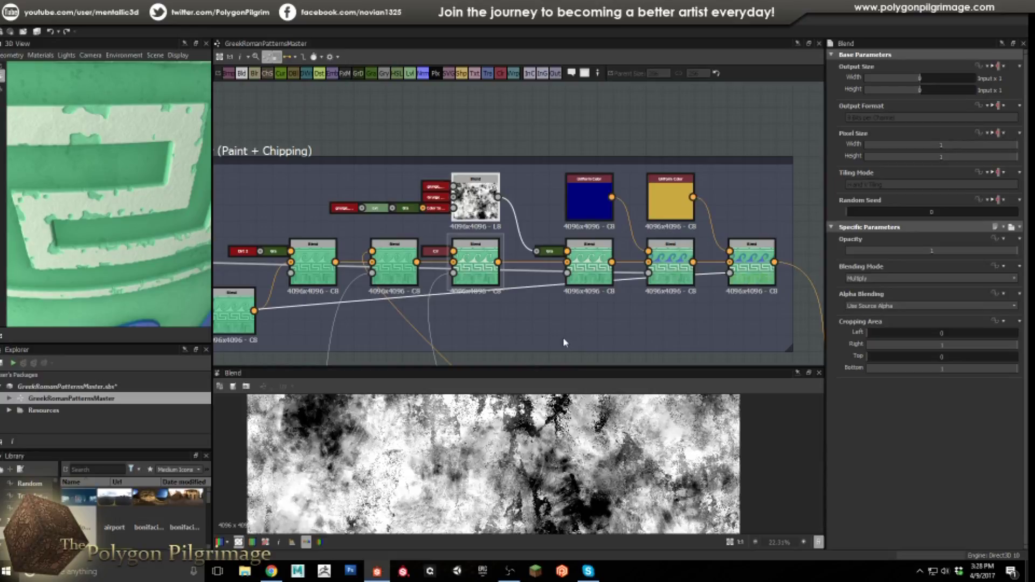
double_click(582, 270)
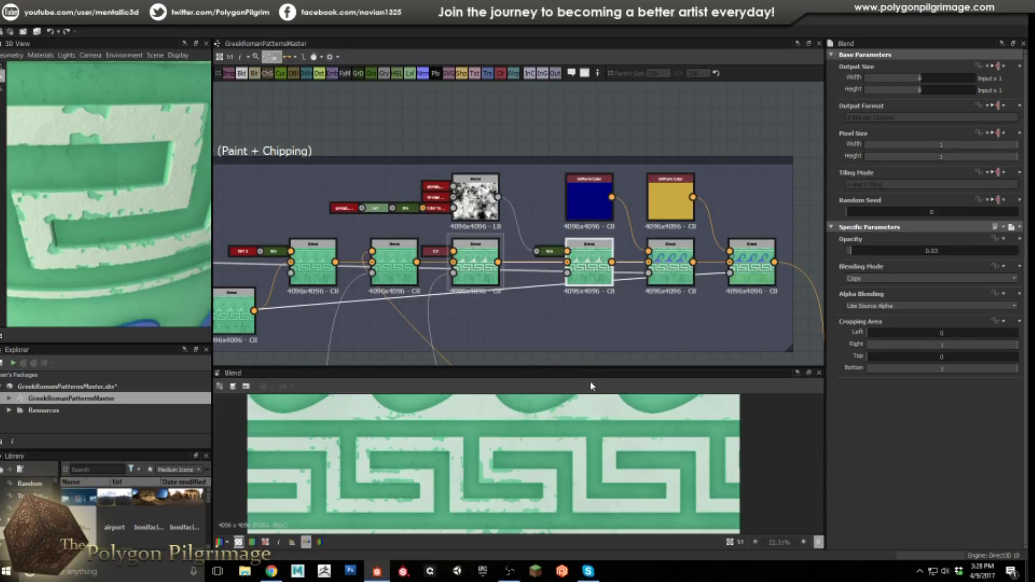
scroll(526, 467, "up", 2)
middle_click_drag(547, 445, 619, 423)
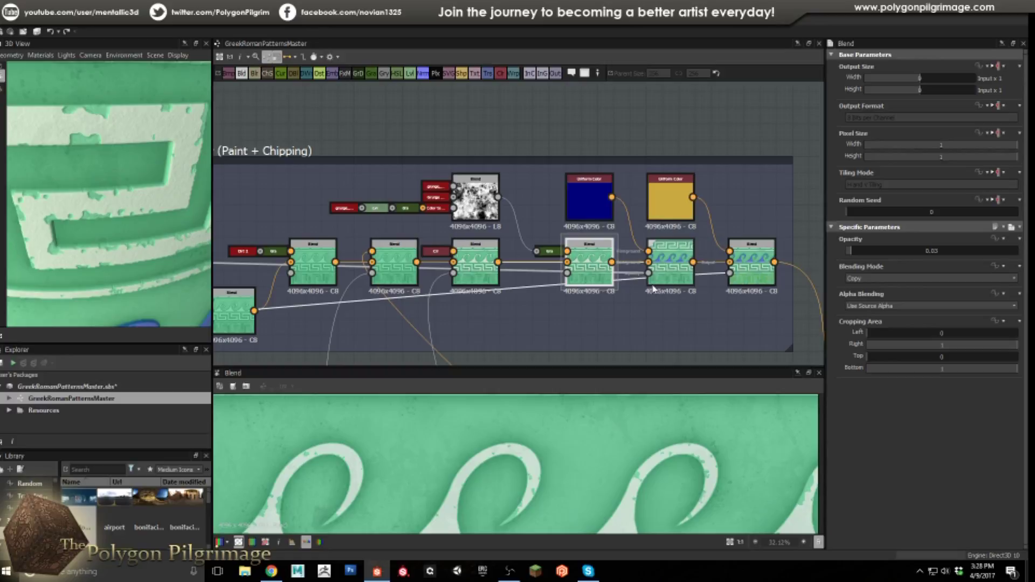
Step: Inspect the Add Sub Blend that colours the wave band with the blue Uniform Color
middle_click_drag(671, 300, 515, 289)
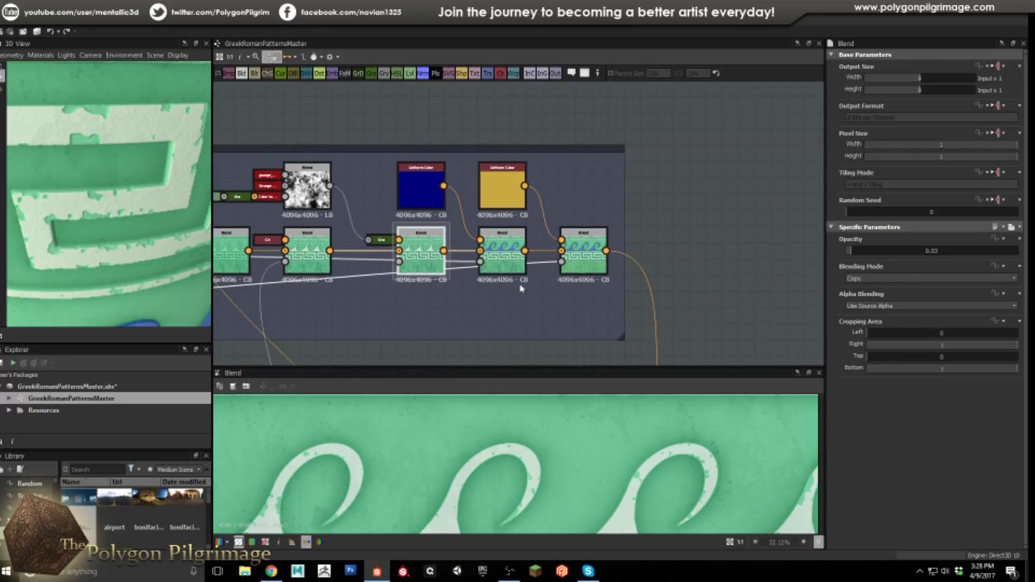
left_click(506, 249)
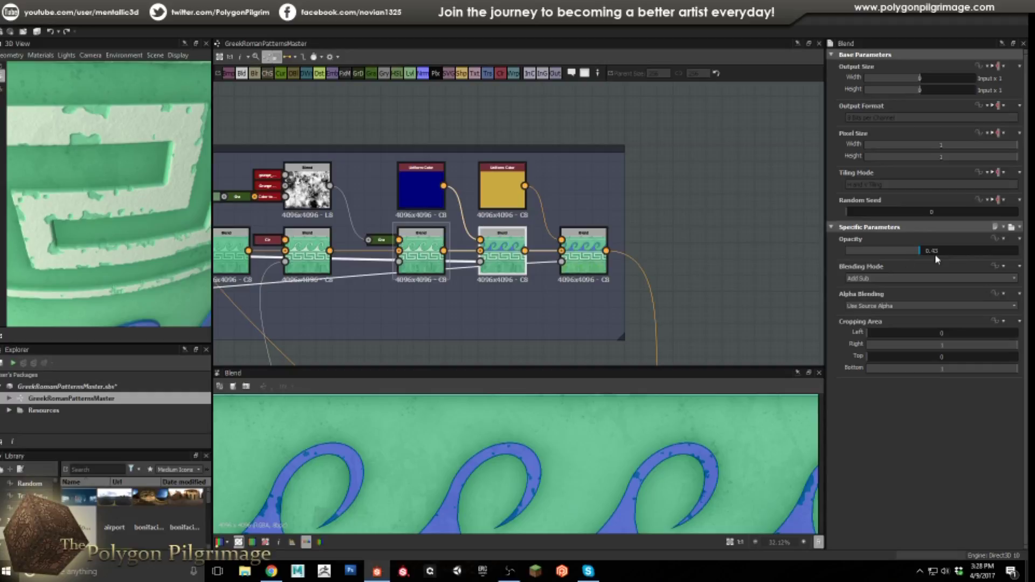
scroll(513, 473, "down", 4)
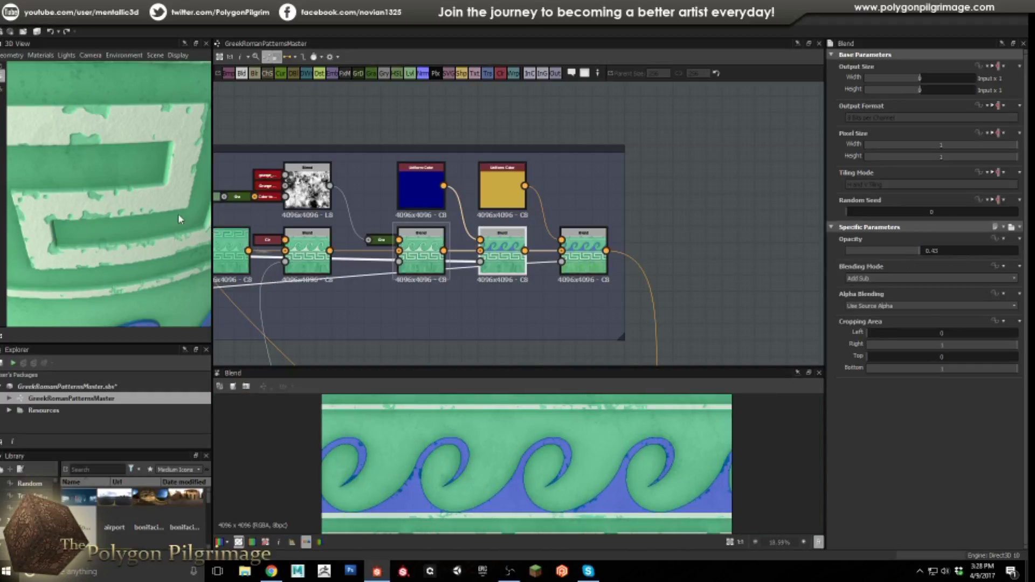
Step: Examine the blue wave band on the 3D model, from the whole band to close-ups of its chipped paint
scroll(128, 238, "down", 5)
left_click_drag(168, 209, 138, 290)
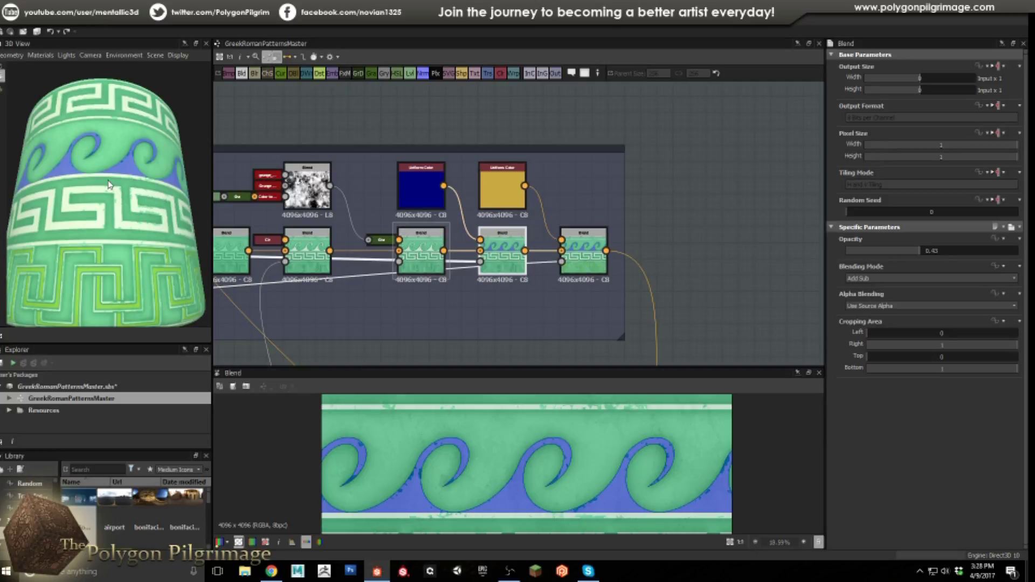
left_click_drag(114, 243, 108, 213)
scroll(109, 214, "up", 6)
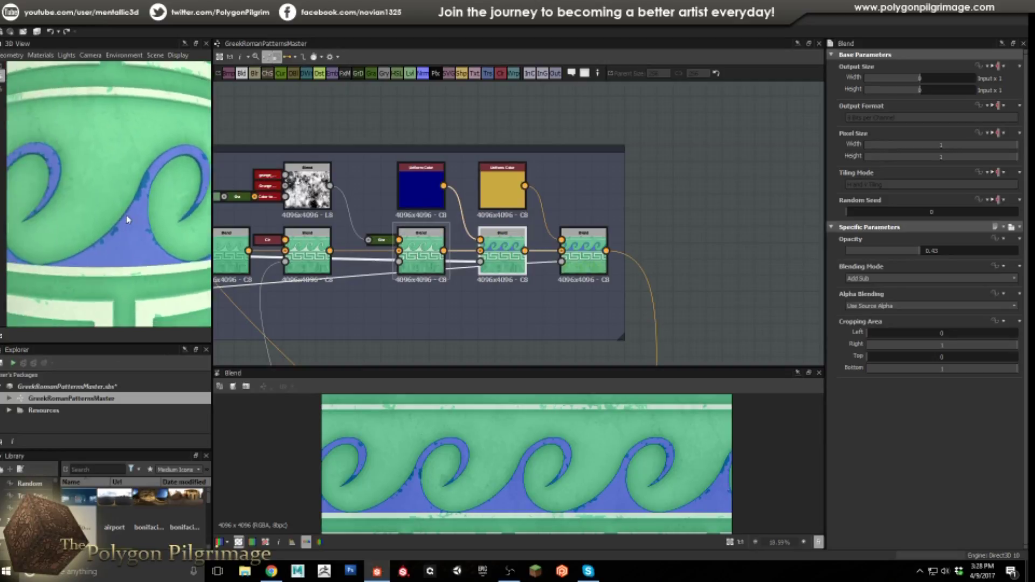
left_click_drag(128, 220, 95, 236)
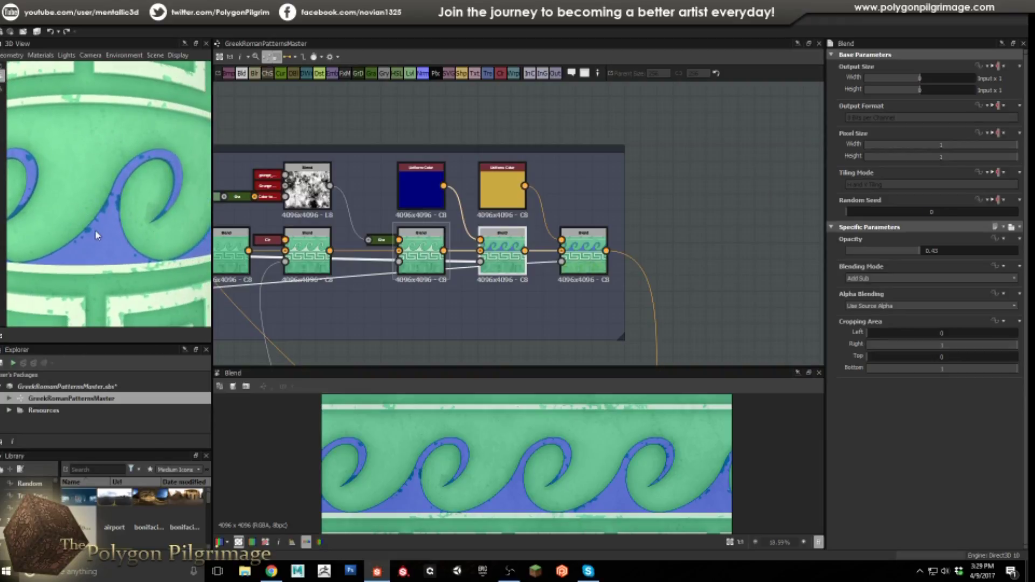
scroll(437, 280, "down", 3)
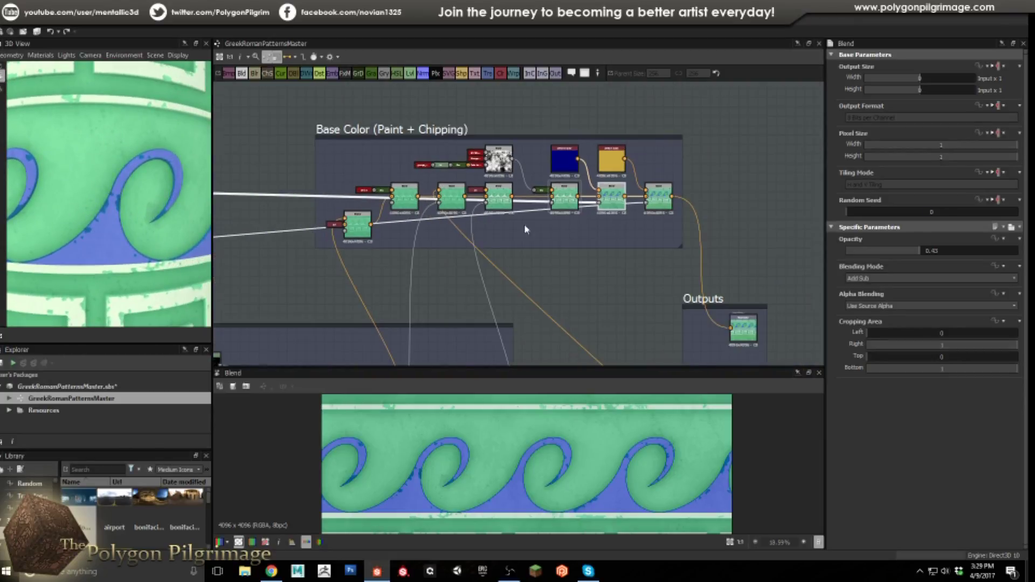
scroll(112, 217, "up", 3)
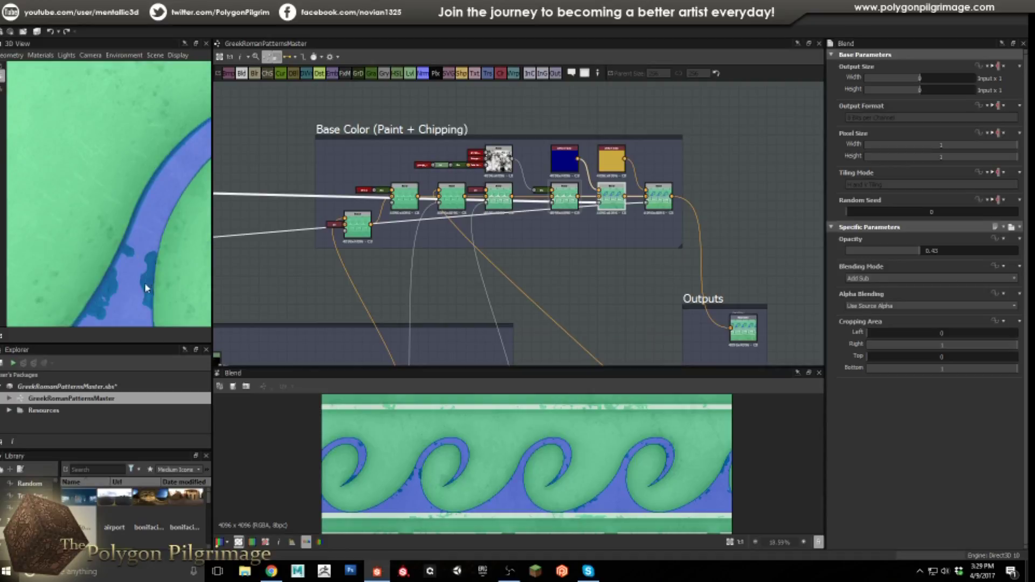
scroll(144, 286, "up", 2)
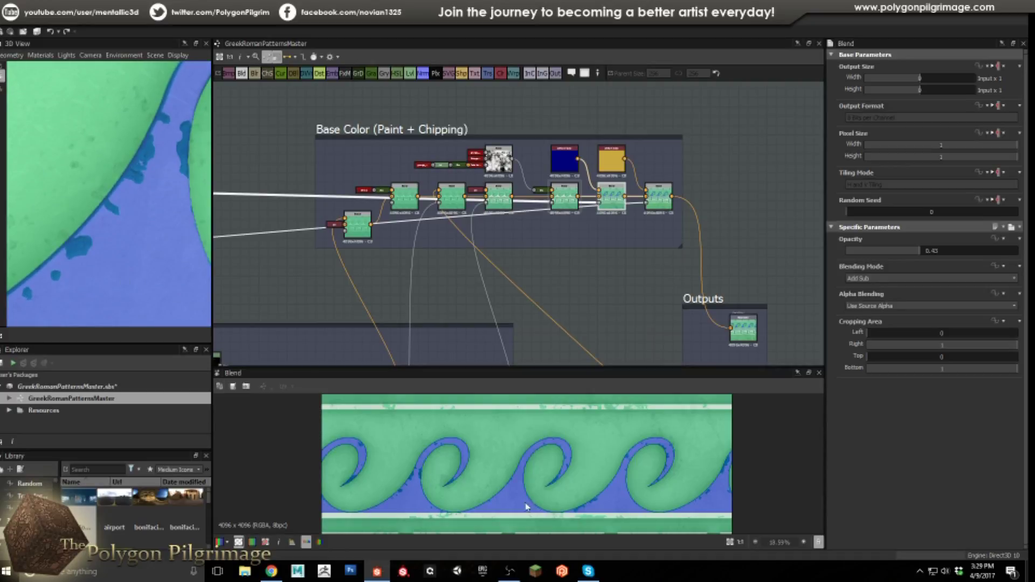
Step: Examine the chipping on the upper key band and blue waves in the blue paint Blend's 2D preview
middle_click_drag(509, 425, 513, 433)
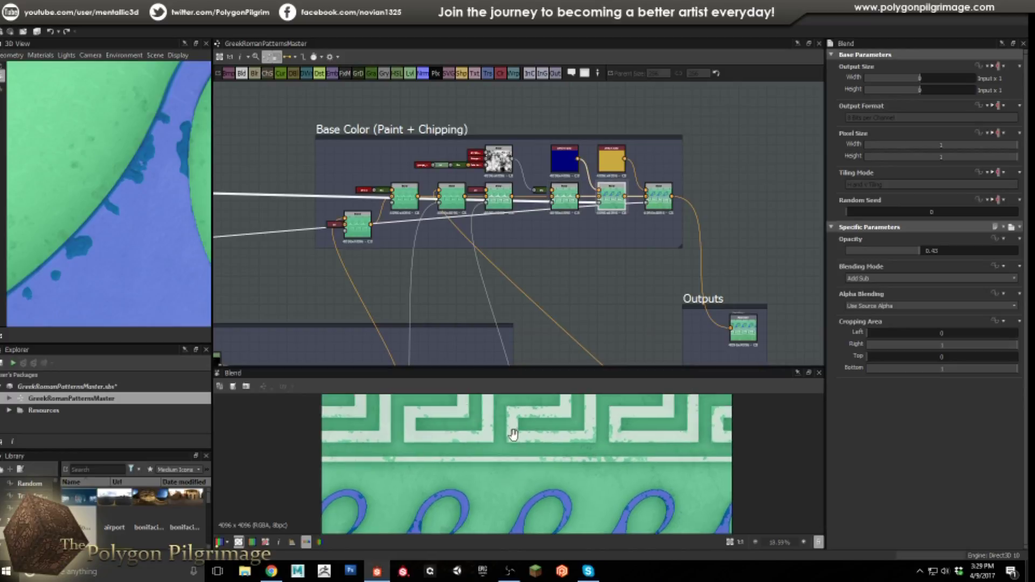
scroll(513, 433, "up", 2)
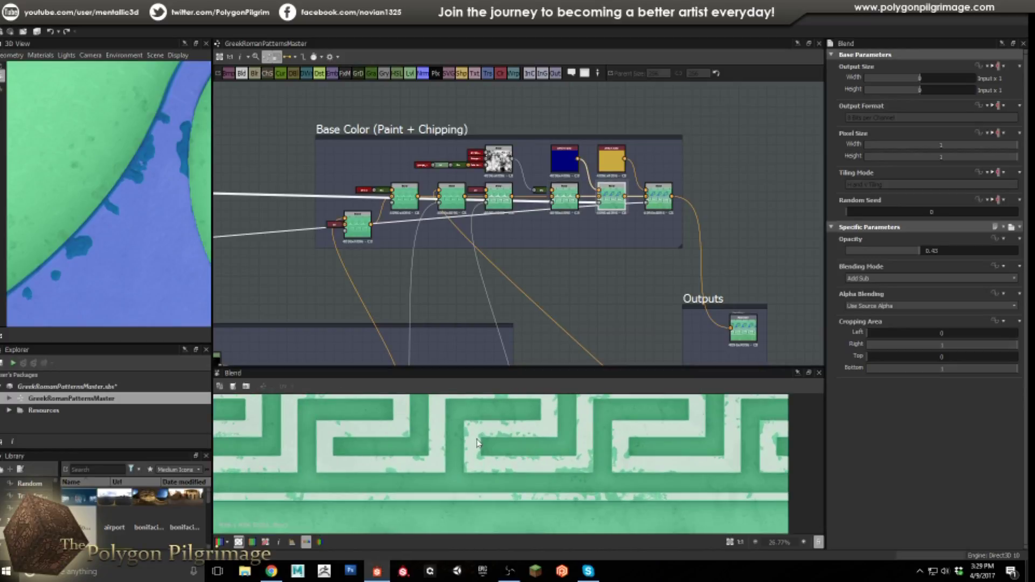
scroll(481, 439, "up", 6)
scroll(515, 469, "down", 3)
middle_click_drag(522, 428, 594, 465)
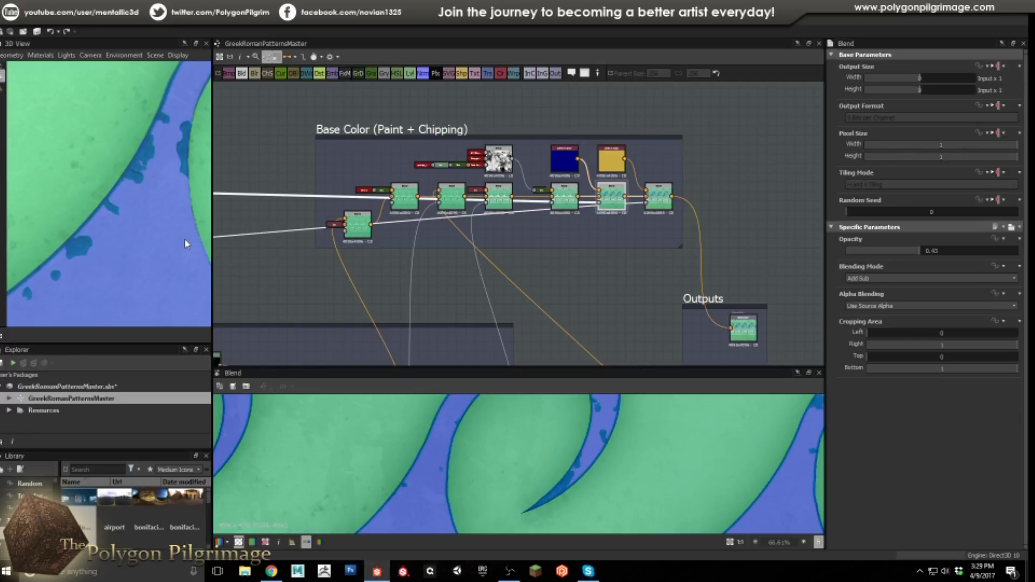
Step: View the whole blue paint result, and inspect the final Blend that adds the gold Uniform Color to the interlocking pattern
scroll(173, 250, "down", 10)
middle_click_drag(583, 252, 586, 248)
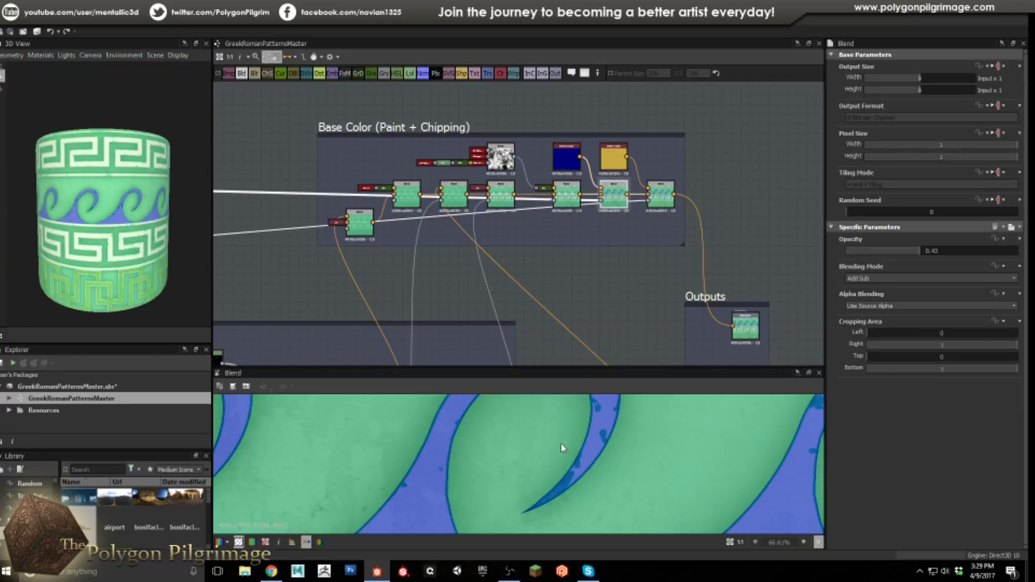
scroll(562, 443, "down", 10)
scroll(550, 245, "up", 4)
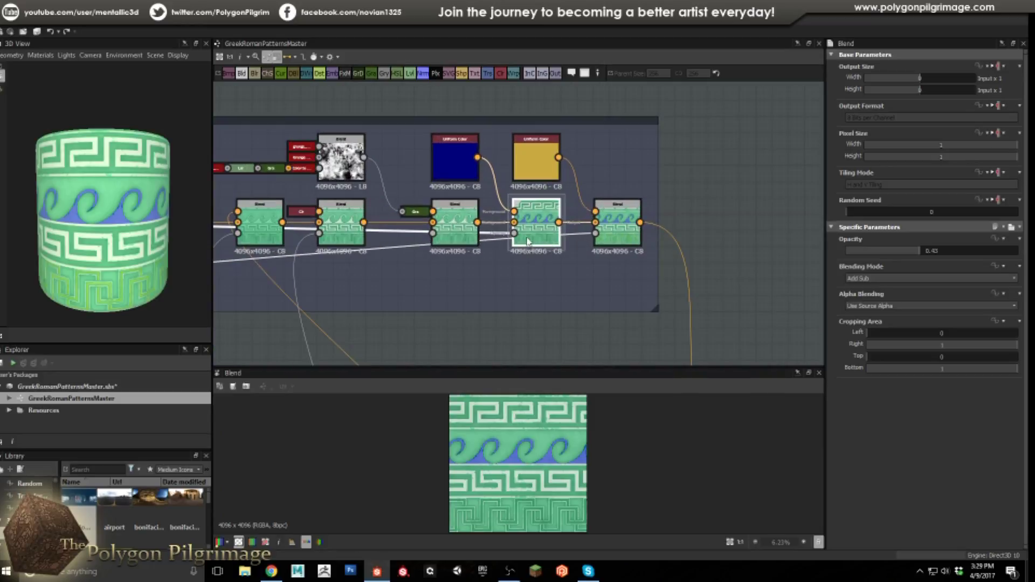
left_click(615, 225)
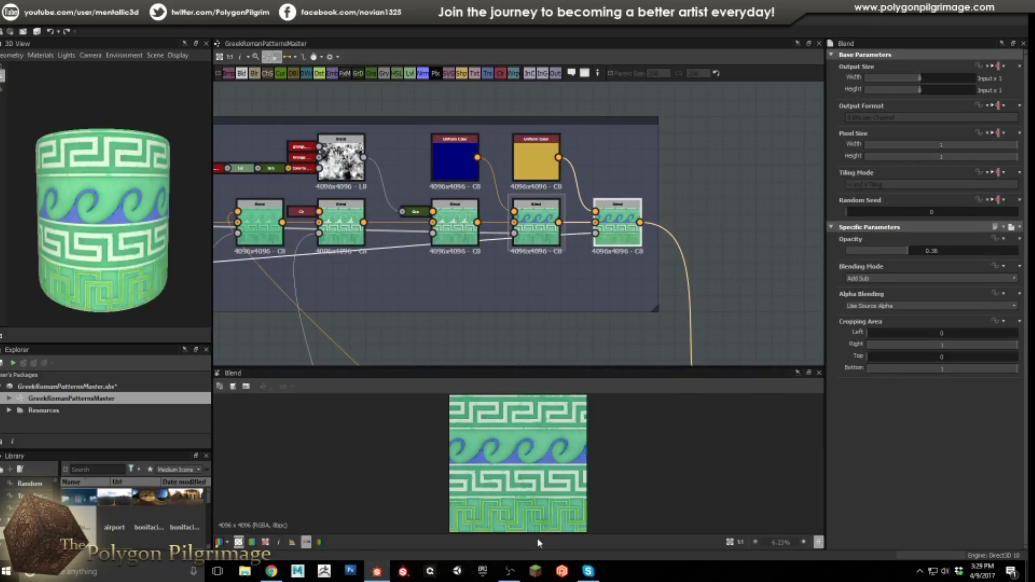
scroll(537, 534, "up", 9)
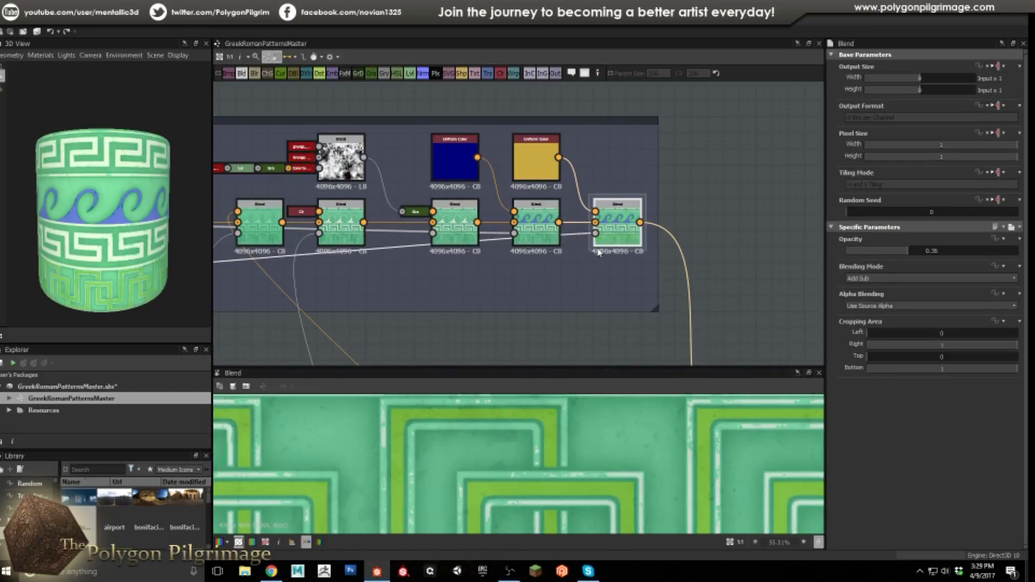
Step: Compare the interlocking pattern's 2D preview in the blue wave Blend and the final gold Blend, and follow the result to Outputs
left_click(537, 219)
left_click(619, 238)
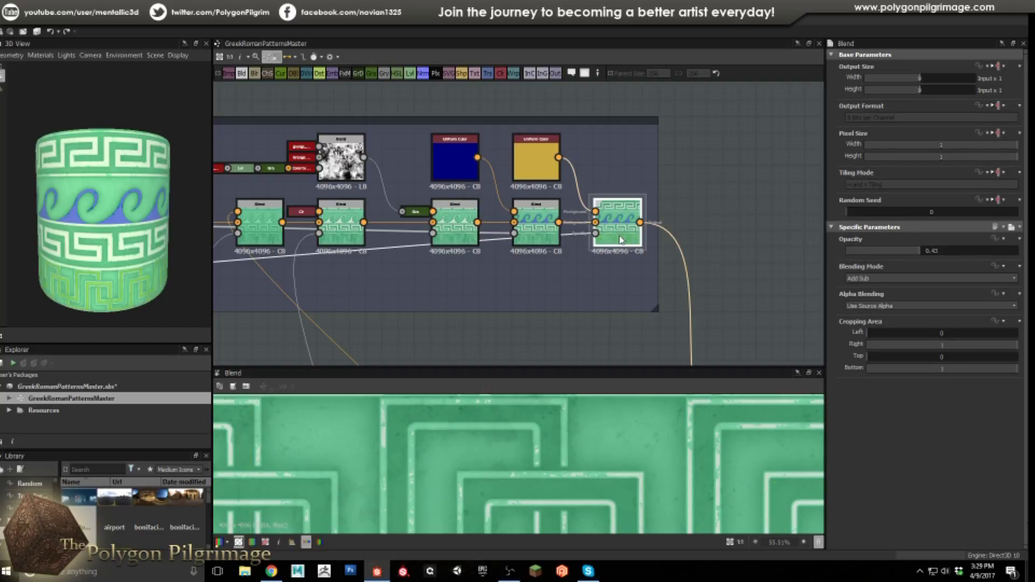
scroll(574, 302, "down", 3)
middle_click_drag(574, 318, 647, 222)
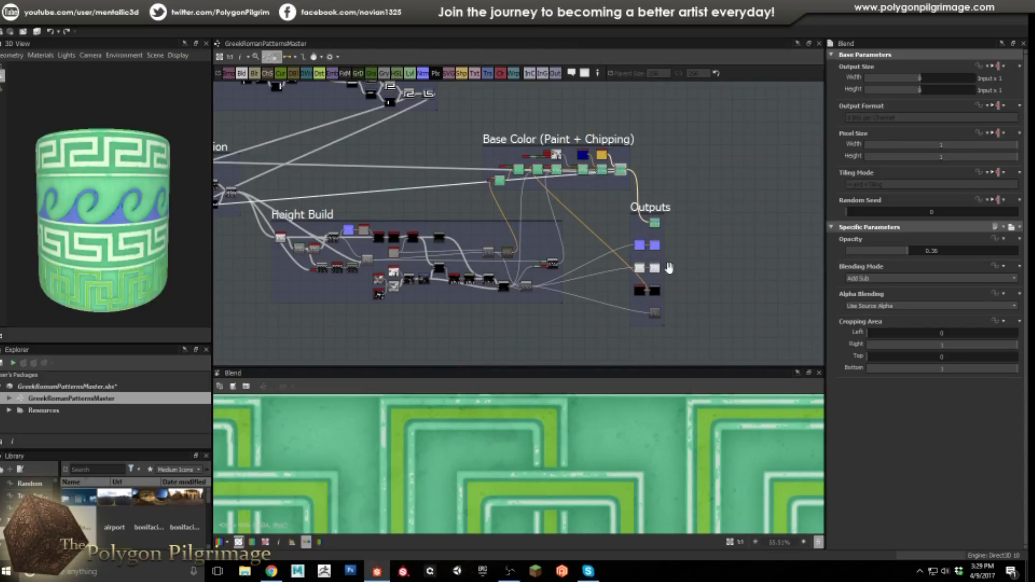
Step: View the whole graph from Interlocking Pattern to Outputs, and turn the 3D cylinder to see the finished material
scroll(669, 268, "down", 5)
mouse_move(156, 257)
left_mouse_down()
mouse_move(166, 215)
mouse_move(143, 238)
mouse_move(155, 237)
left_mouse_up()
middle_click_drag(468, 287, 484, 292)
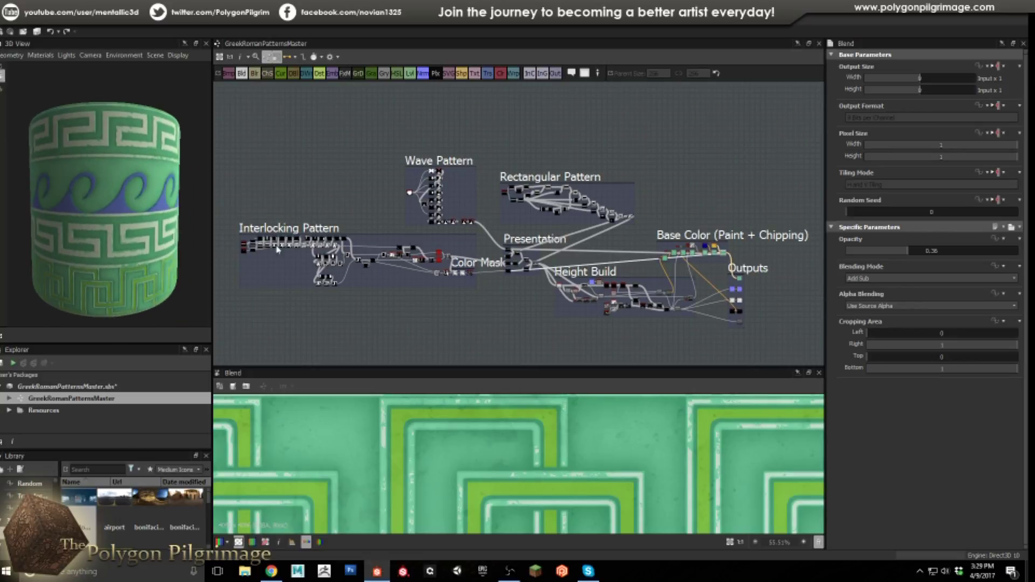
left_click_drag(135, 223, 127, 224)
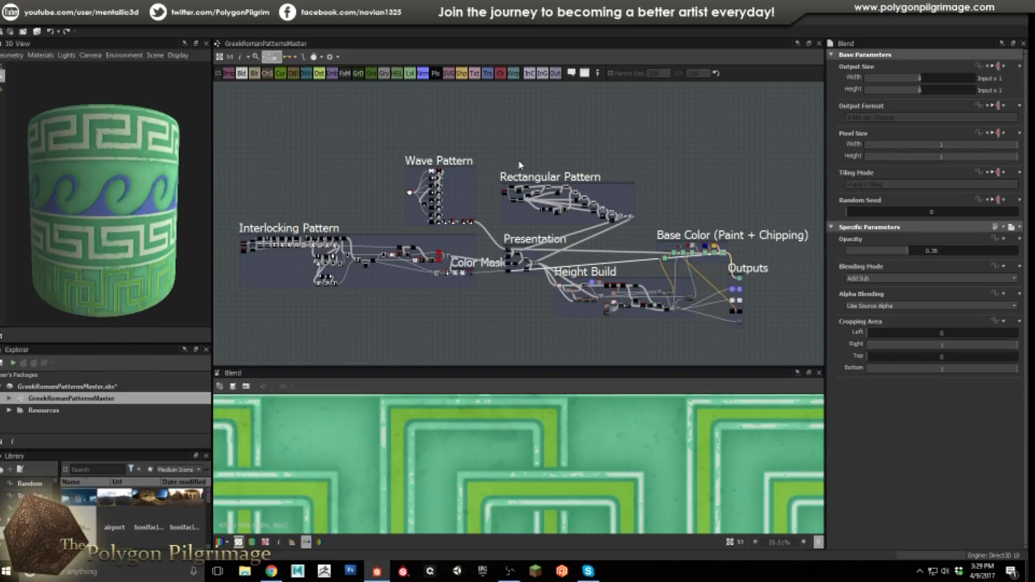
Step: Inspect the last Blend of the Rectangular Pattern and the Transformation 2D that offsets its key shape
scroll(608, 215, "up", 10)
double_click(548, 220)
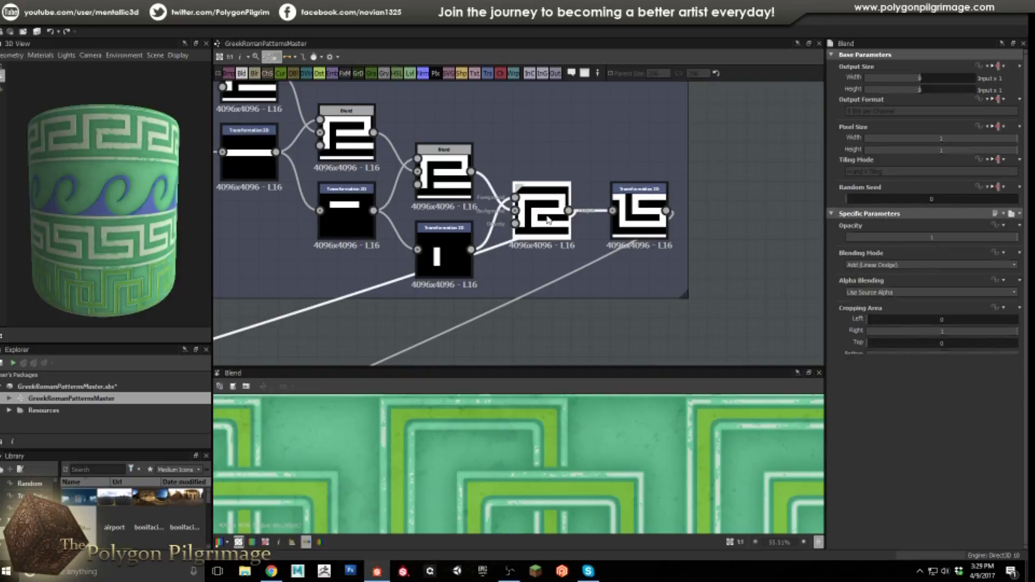
scroll(538, 429, "down", 1)
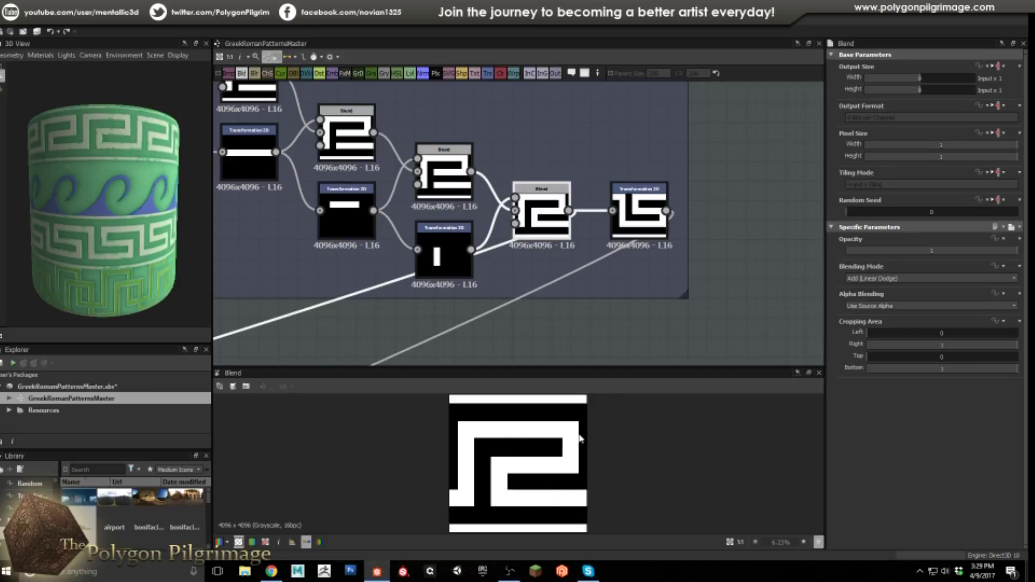
left_click(638, 226)
left_click(637, 225)
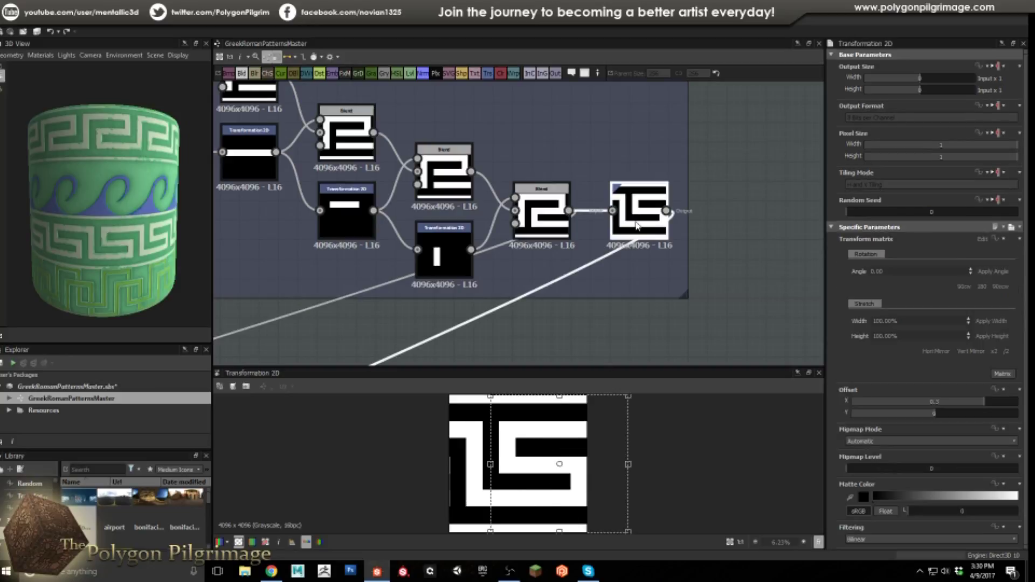
scroll(518, 474, "down", 2)
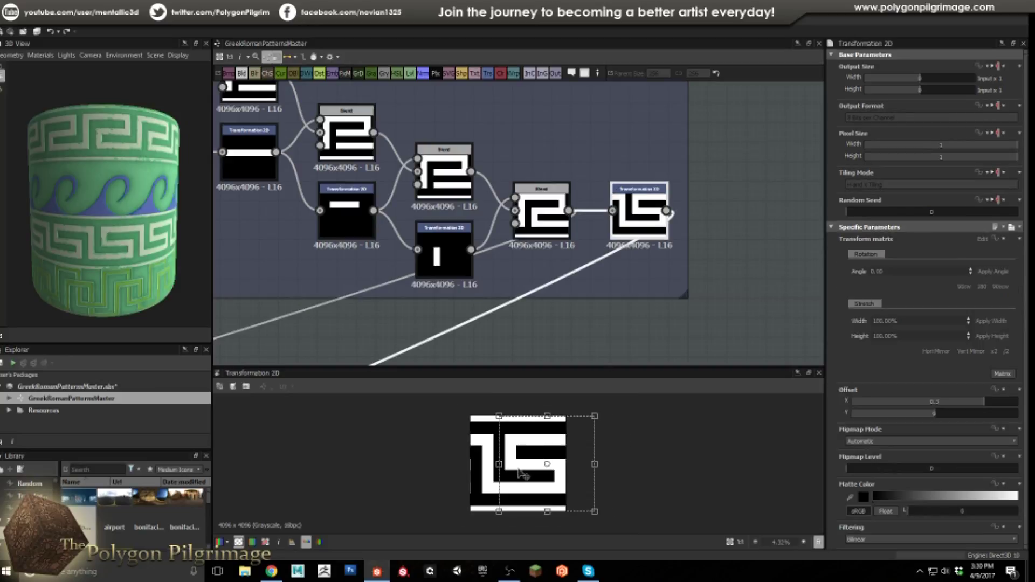
Step: Return to the full graph overview and examine the key bands and waves on the 3D cylinder
scroll(541, 302, "down", 6)
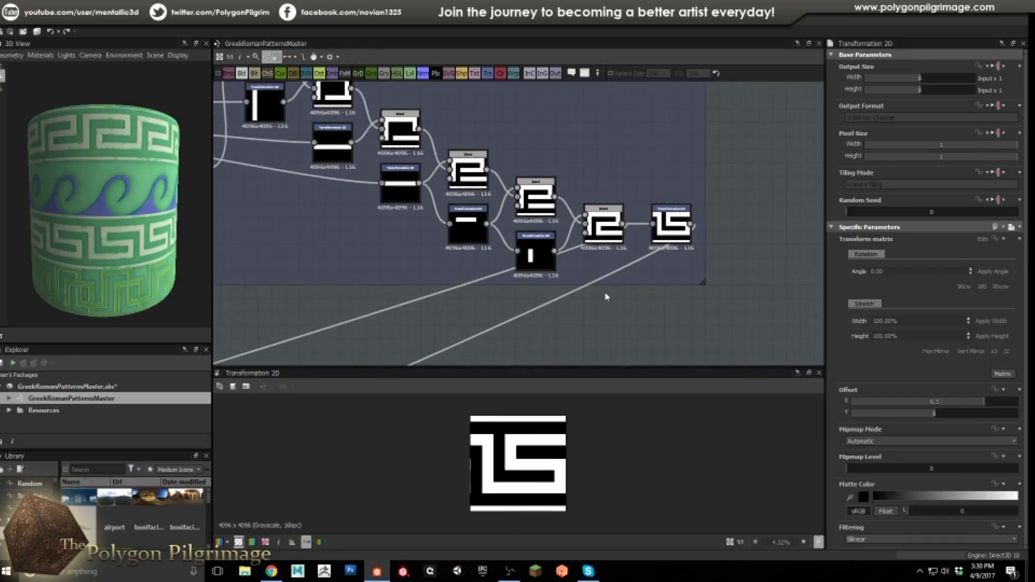
scroll(558, 261, "down", 4)
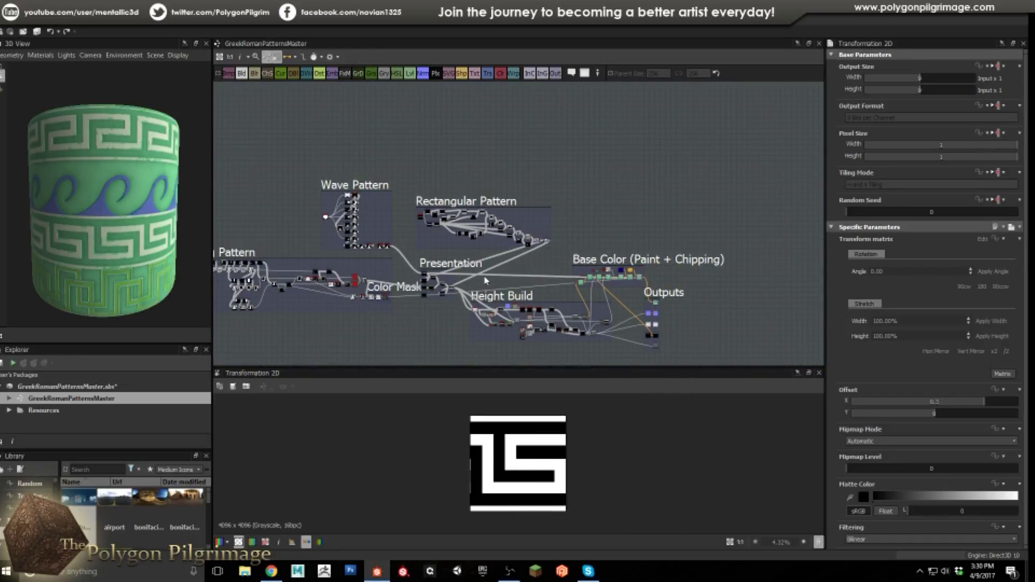
scroll(134, 227, "up", 3)
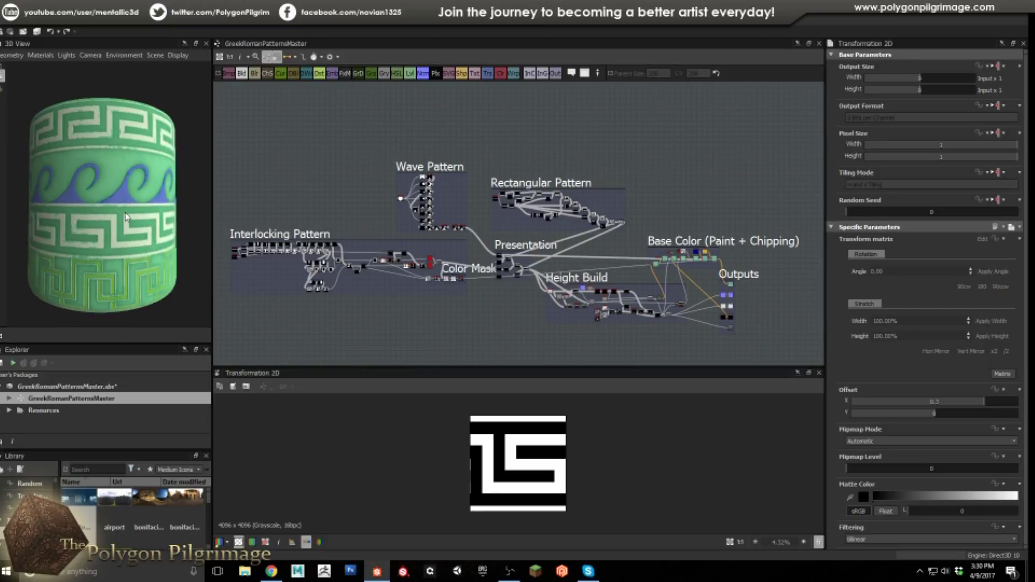
scroll(133, 228, "down", 2)
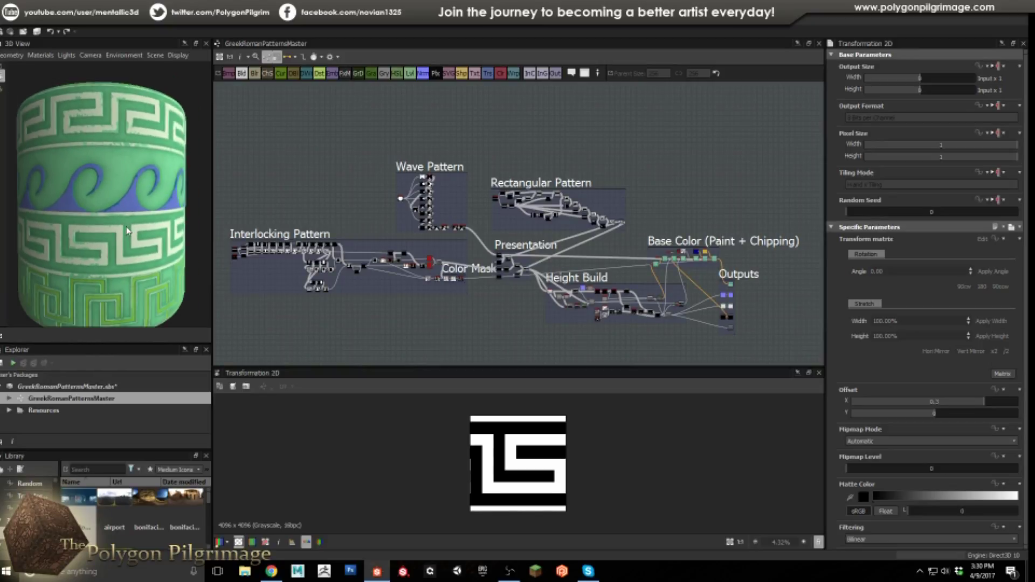
scroll(128, 231, "down", 2)
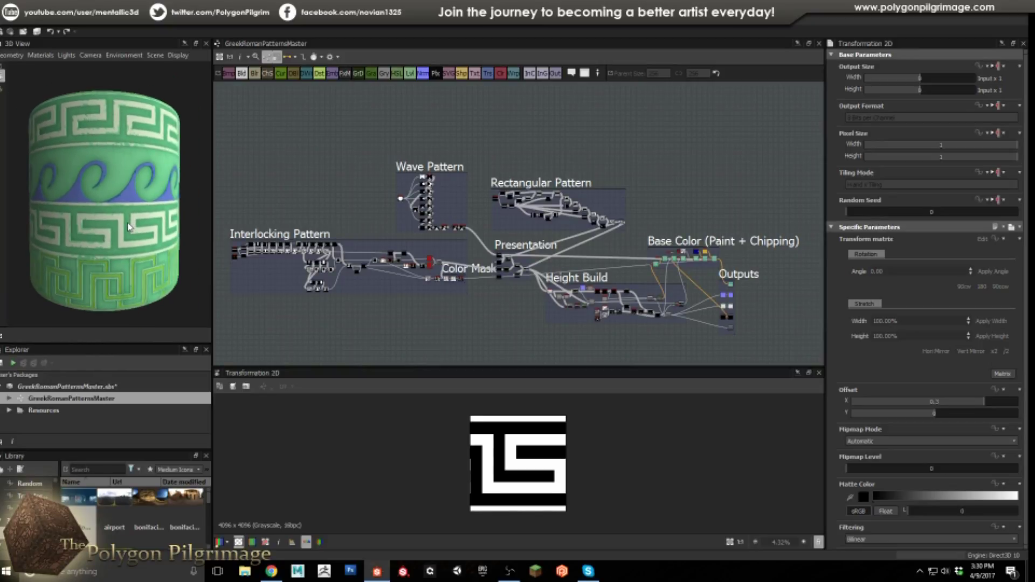